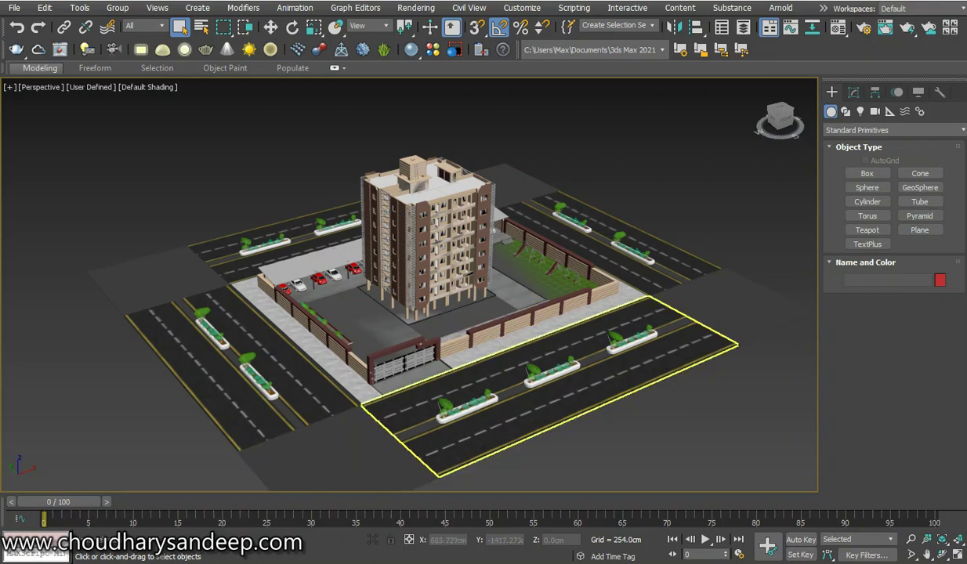
Step: Select the front road with Select and Move active, and switch to a full-screen top-down view
click(502, 415)
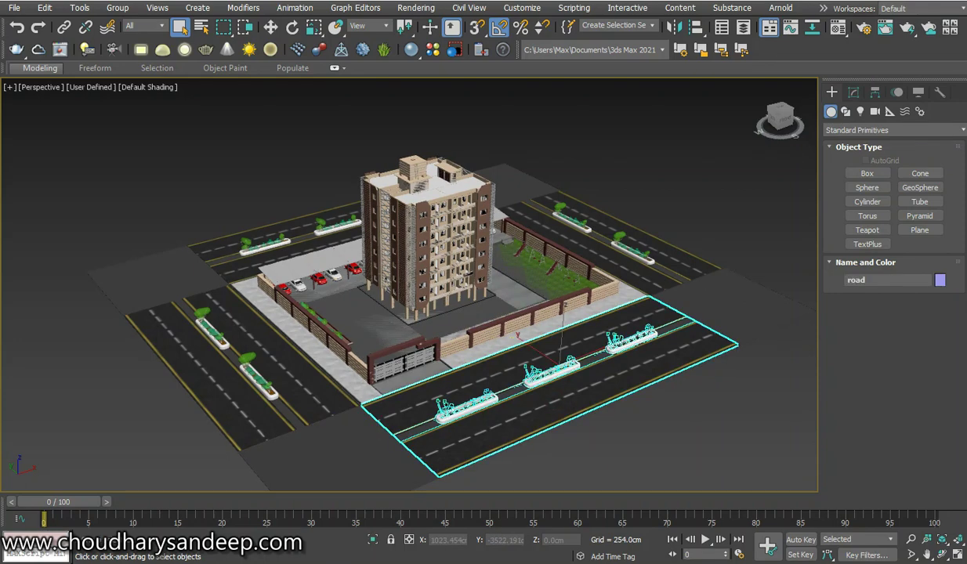
key(w)
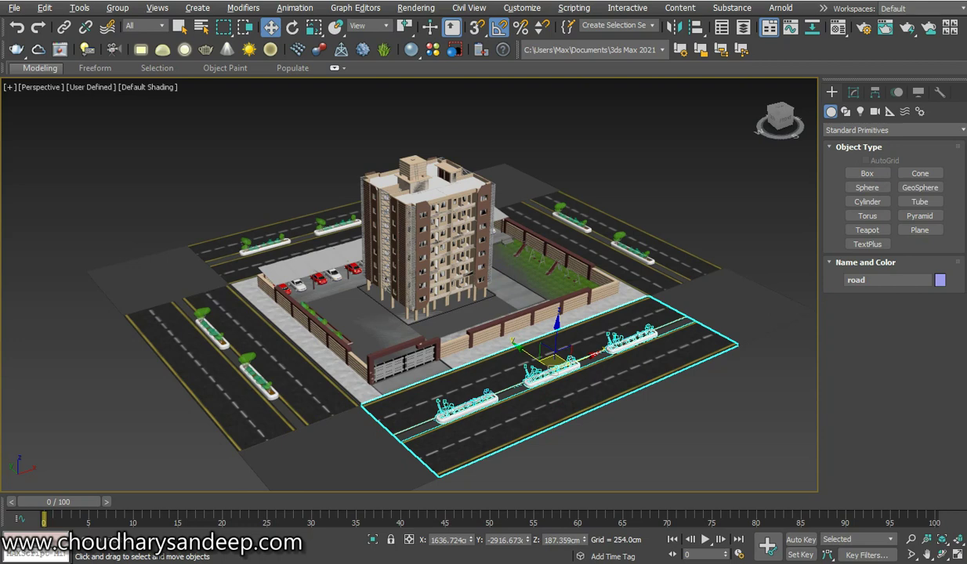
key(alt+w)
key(alt+w)
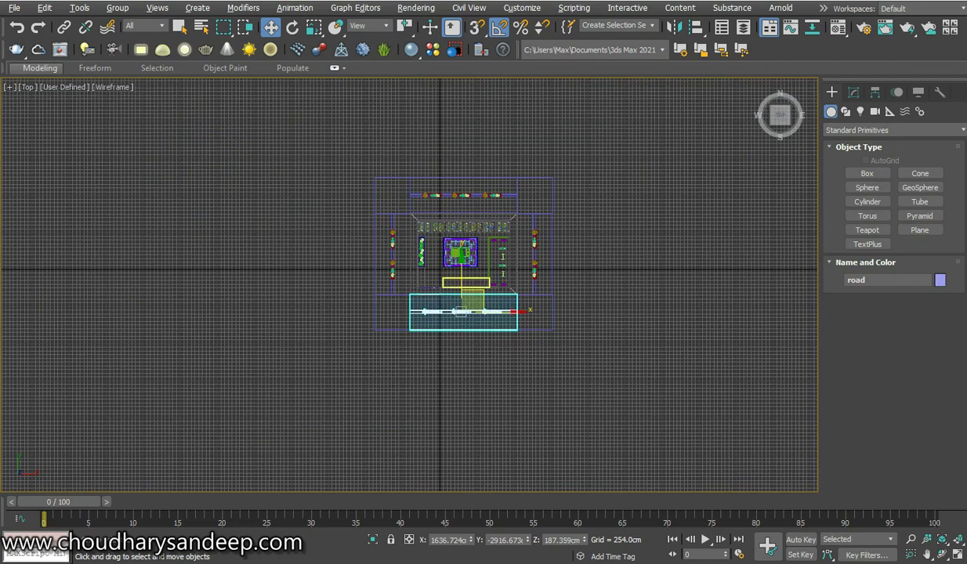
Step: Shade the Top view with materials, centre the whole block, and deselect the front road
scroll(486, 276, up, 5)
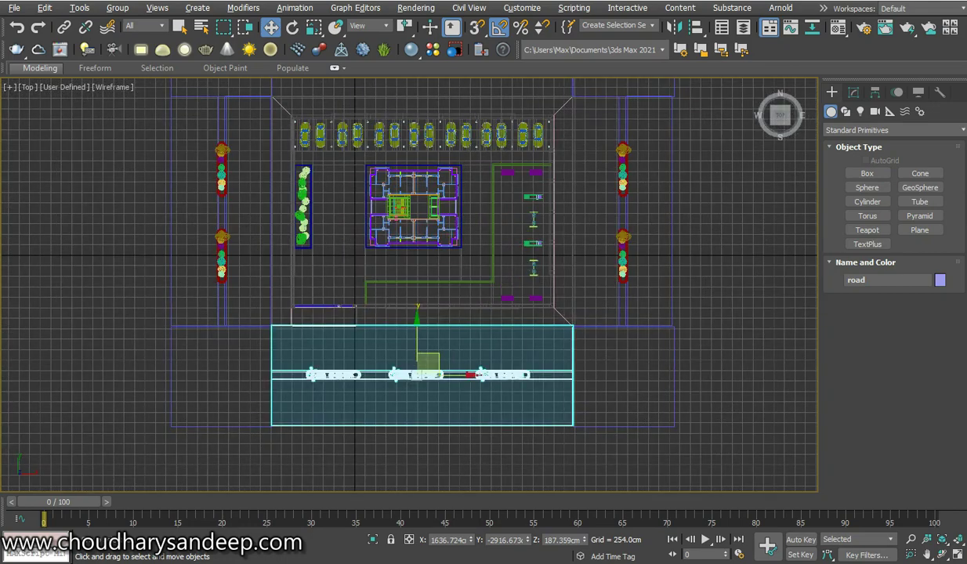
key(F3)
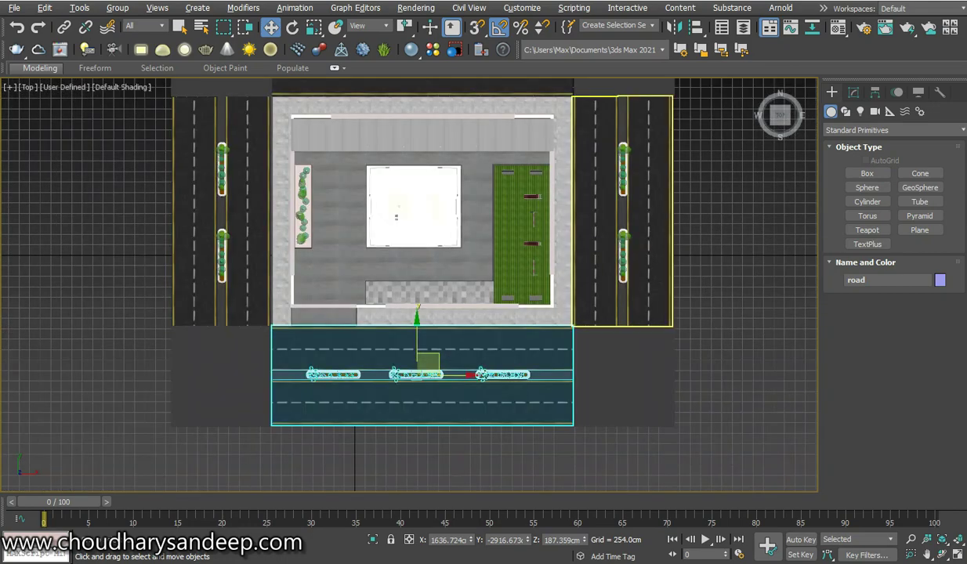
scroll(588, 360, down, 3)
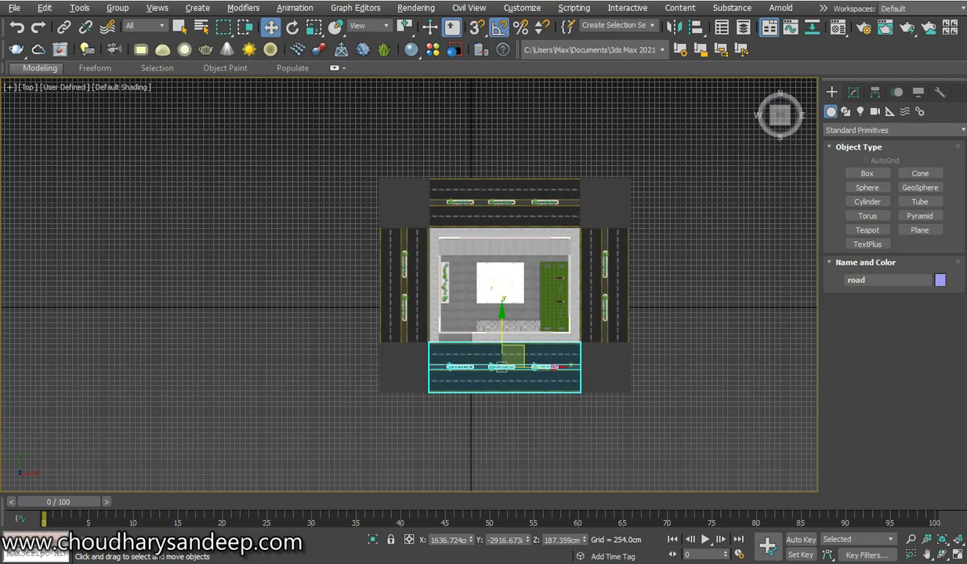
scroll(491, 298, up, 2)
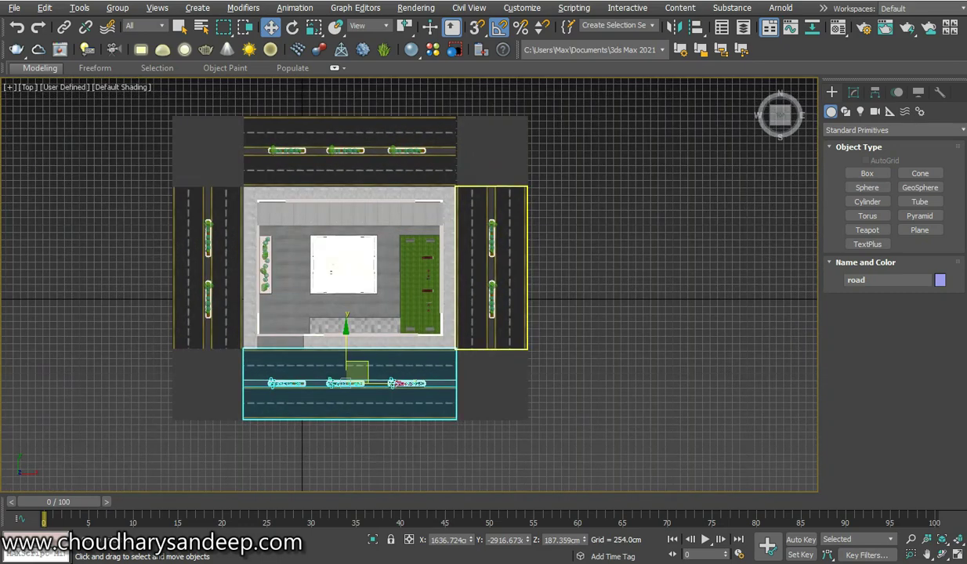
scroll(386, 179, down, 2)
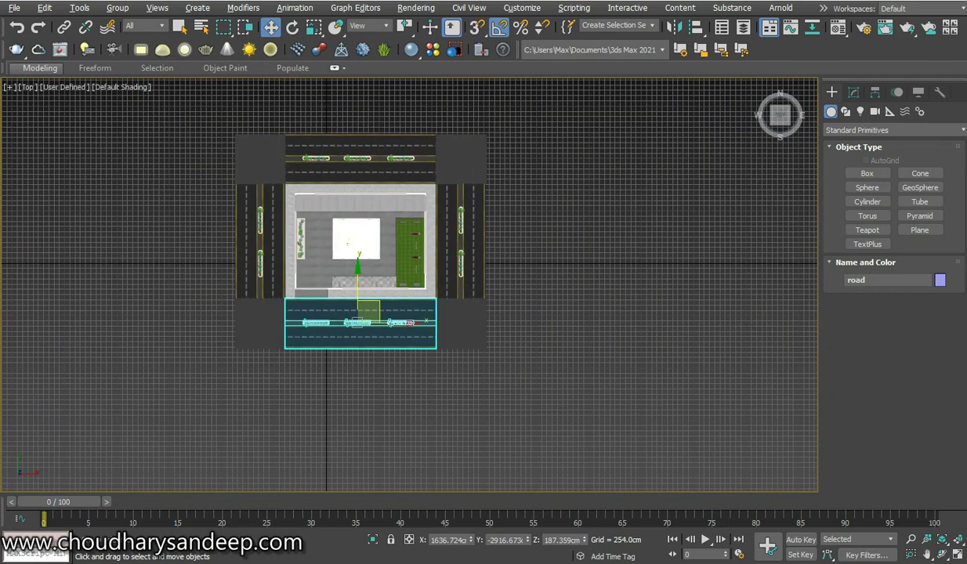
mouse_move(385, 178)
middle_down()
mouse_move(418, 196)
mouse_move(453, 254)
middle_up()
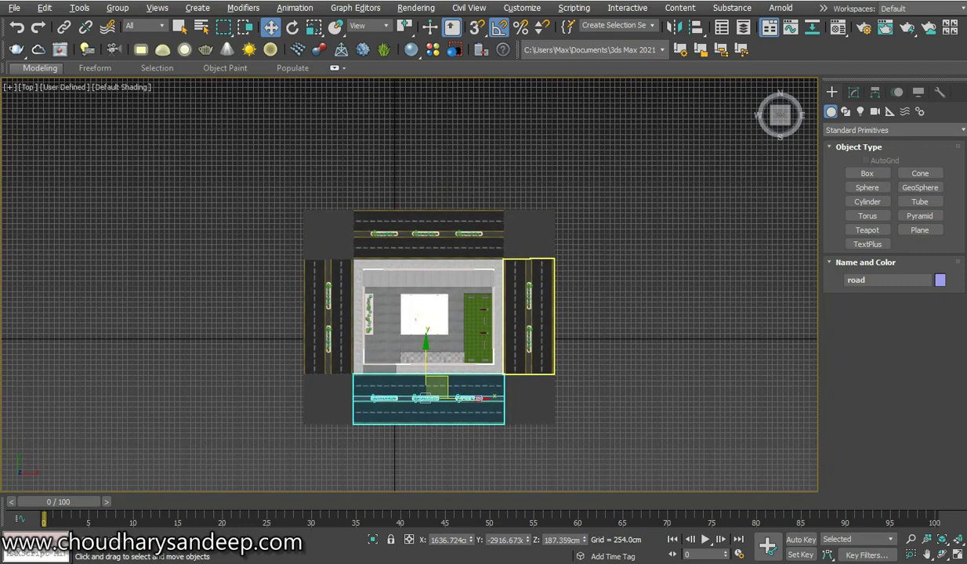
scroll(552, 356, up, 2)
click(579, 355)
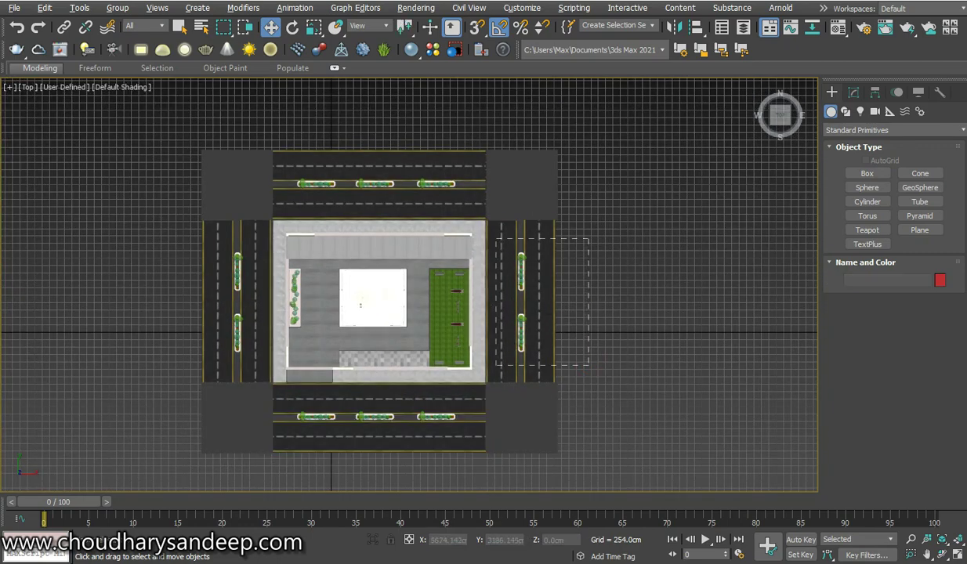
Step: Clone the right-hand road northward as an independent copy, road004
drag(497, 238, 502, 243)
scroll(611, 427, down, 3)
scroll(596, 423, up, 4)
scroll(588, 423, down, 3)
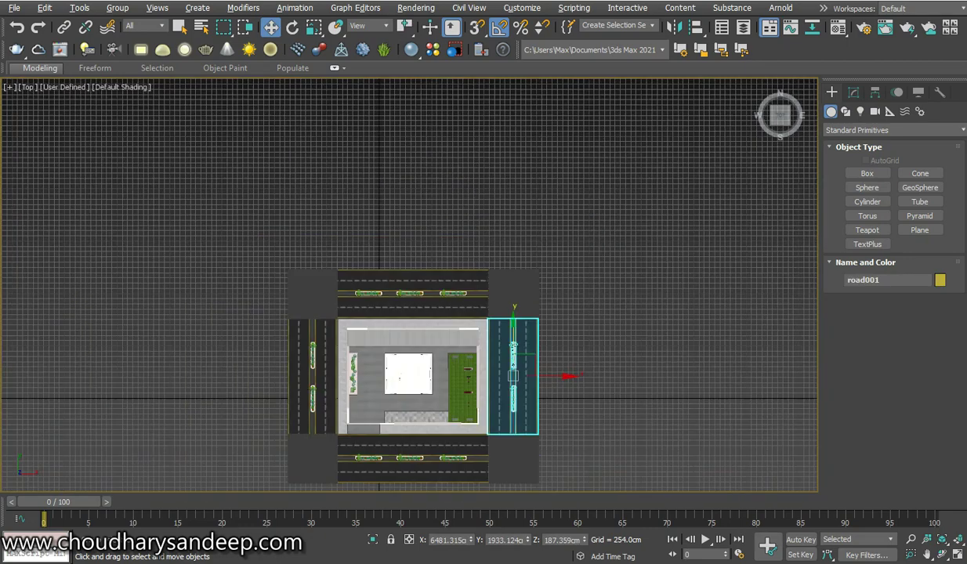
scroll(525, 340, up, 2)
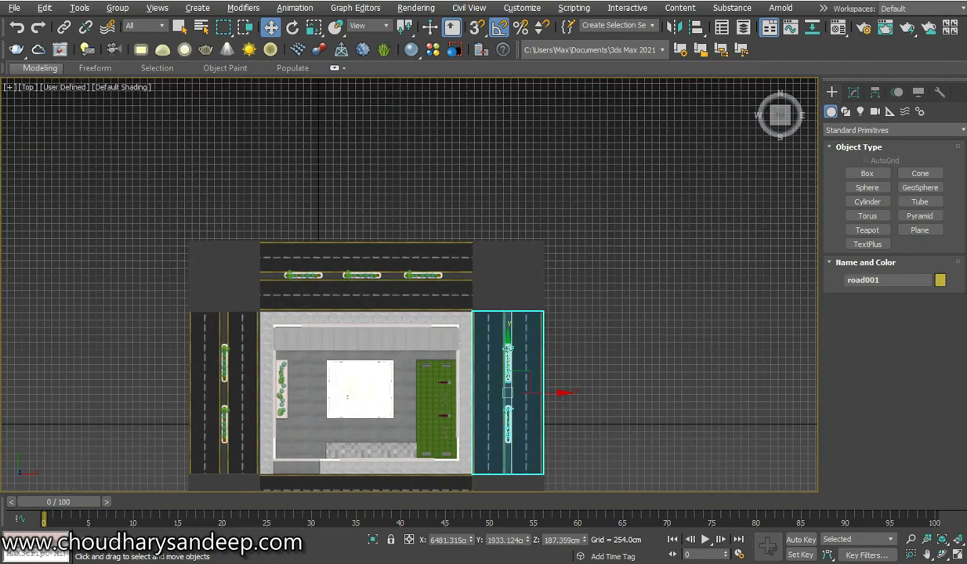
shift+drag(508, 349, 508, 92)
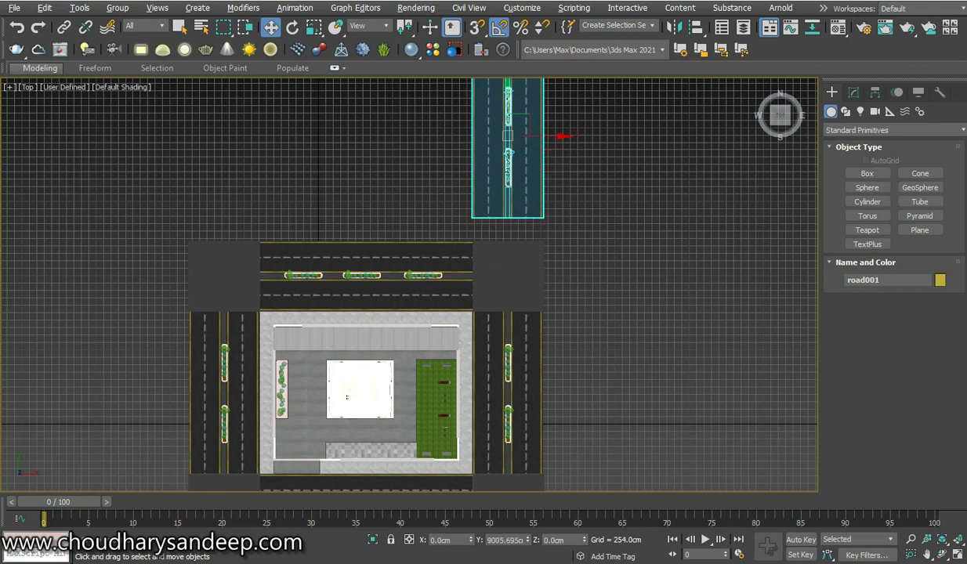
mouse_move(507, 135)
shift+mouse_down()
mouse_move(508, 118)
mouse_move(508, 166)
shift+mouse_up()
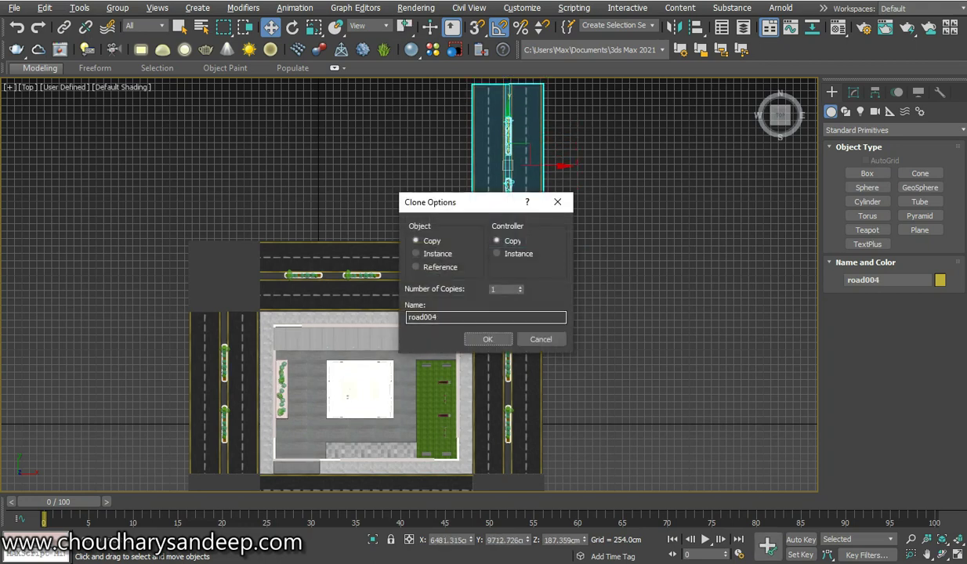
click(487, 339)
Step: Nudge road004 north and back south to align it beyond the top-right corner pad
scroll(508, 206, up, 3)
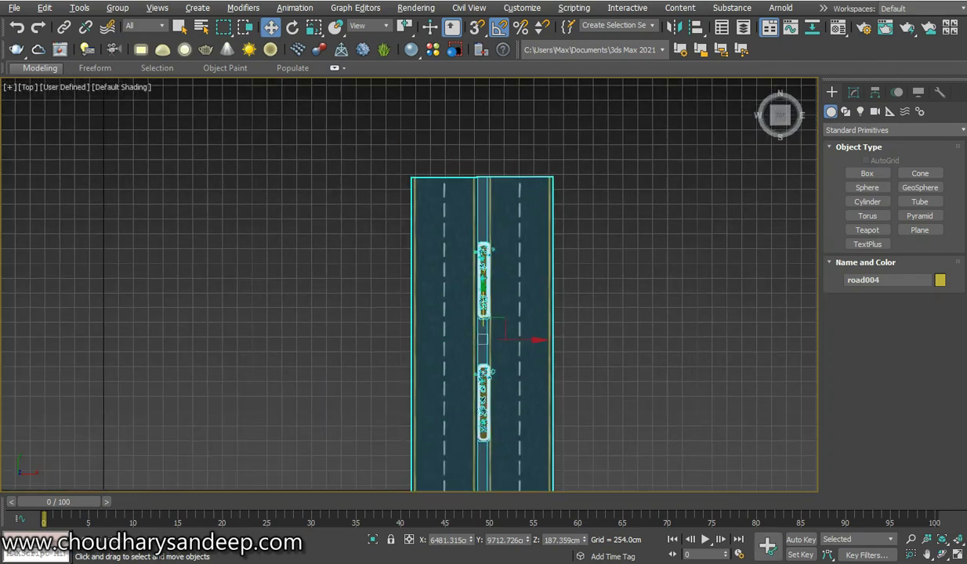
middle_drag(487, 339, 491, 250)
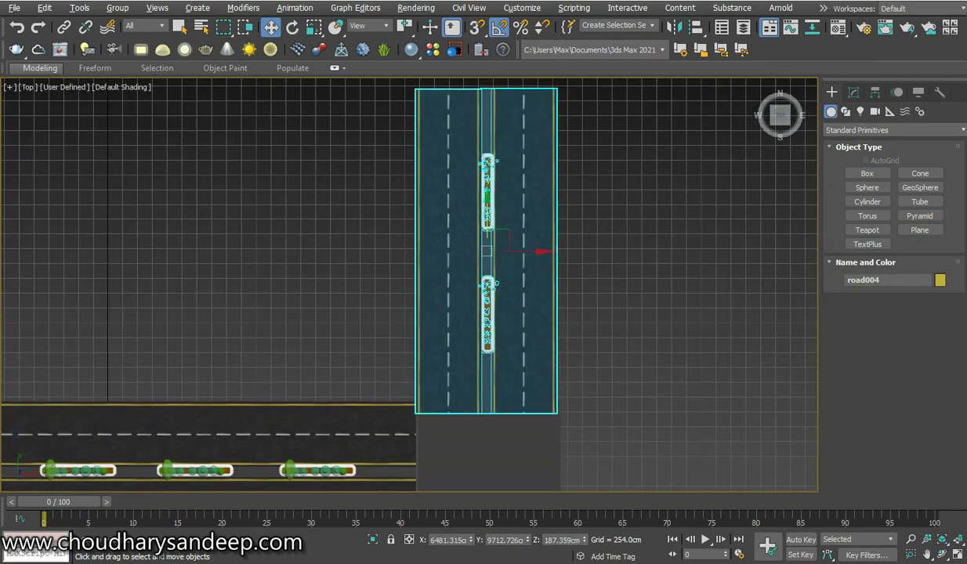
drag(486, 235, 487, 222)
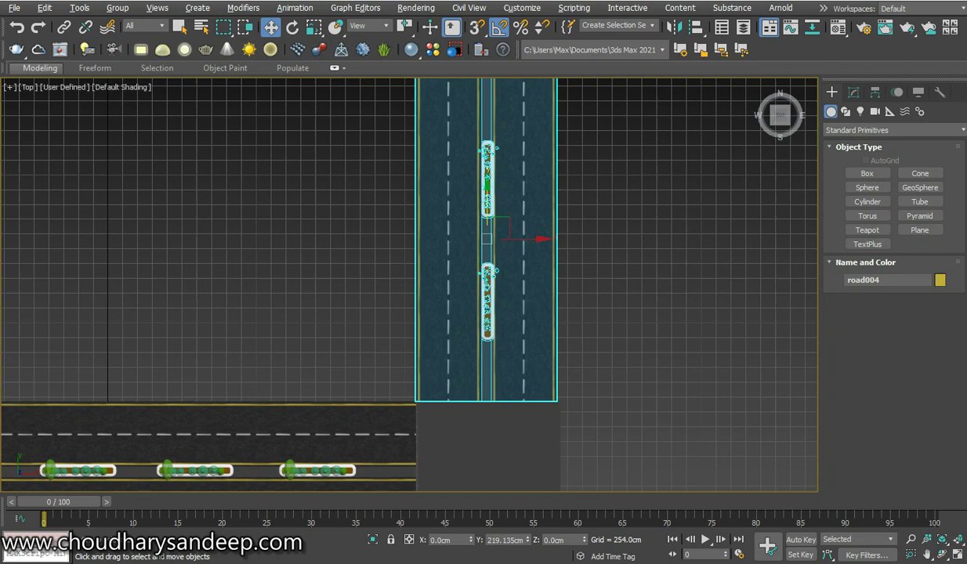
scroll(478, 422, up, 5)
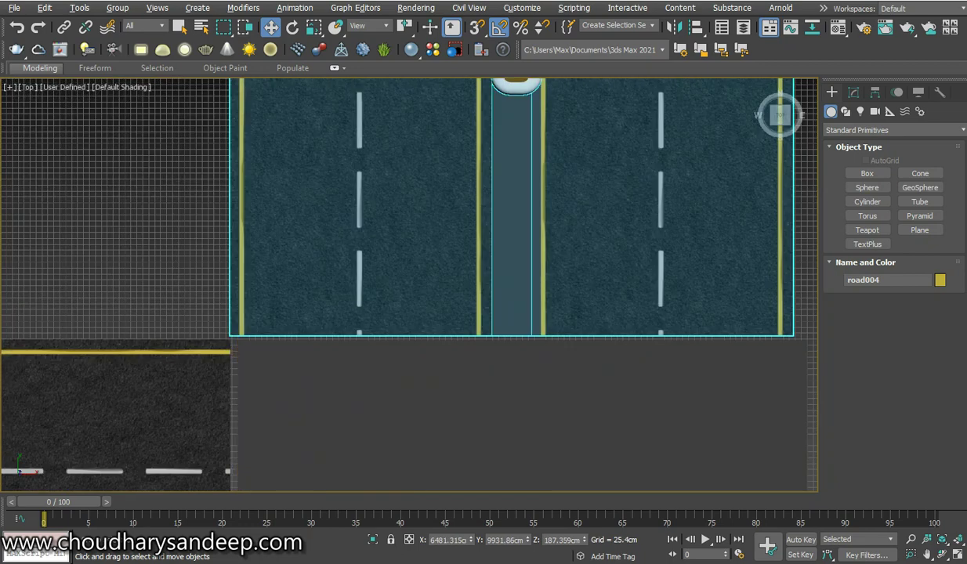
drag(490, 296, 490, 306)
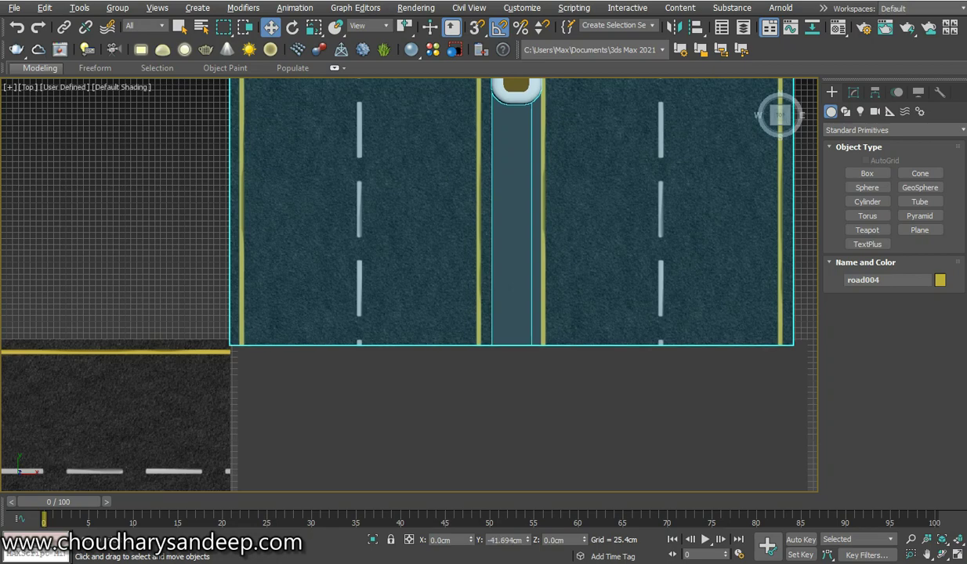
scroll(561, 91, down, 3)
scroll(562, 201, down, 2)
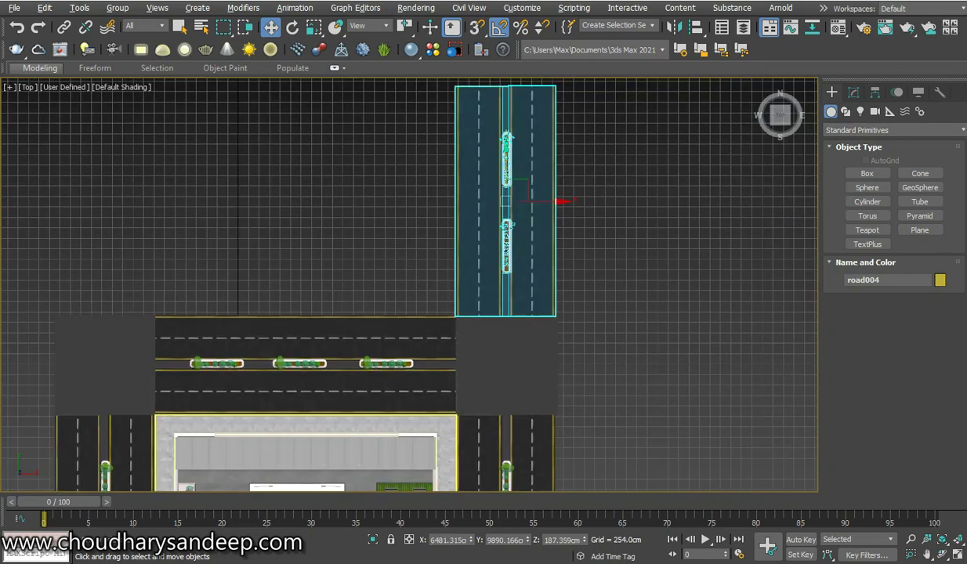
Step: Select the top horizontal road and show its settings in the Modify panel
scroll(462, 384, down, 1)
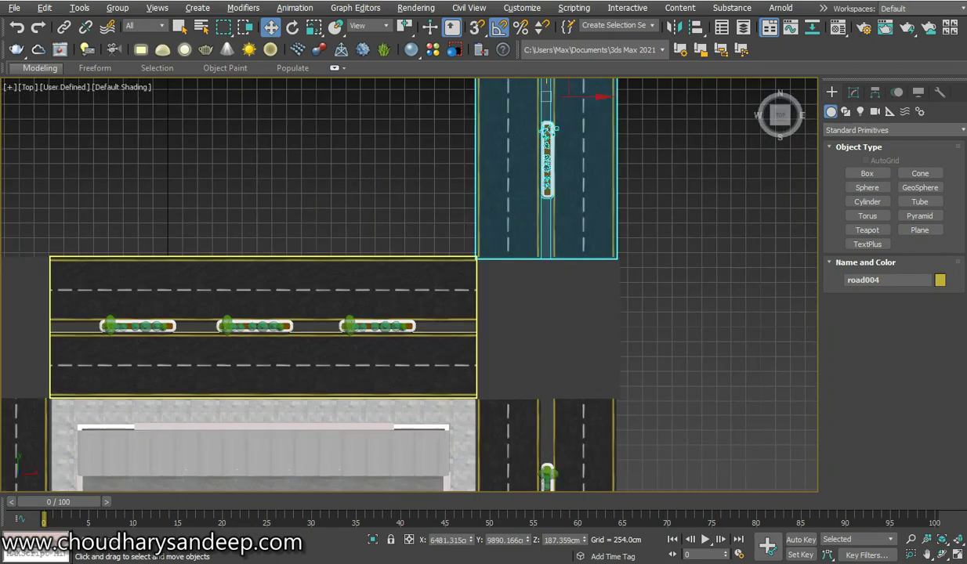
click(458, 354)
scroll(474, 353, up, 2)
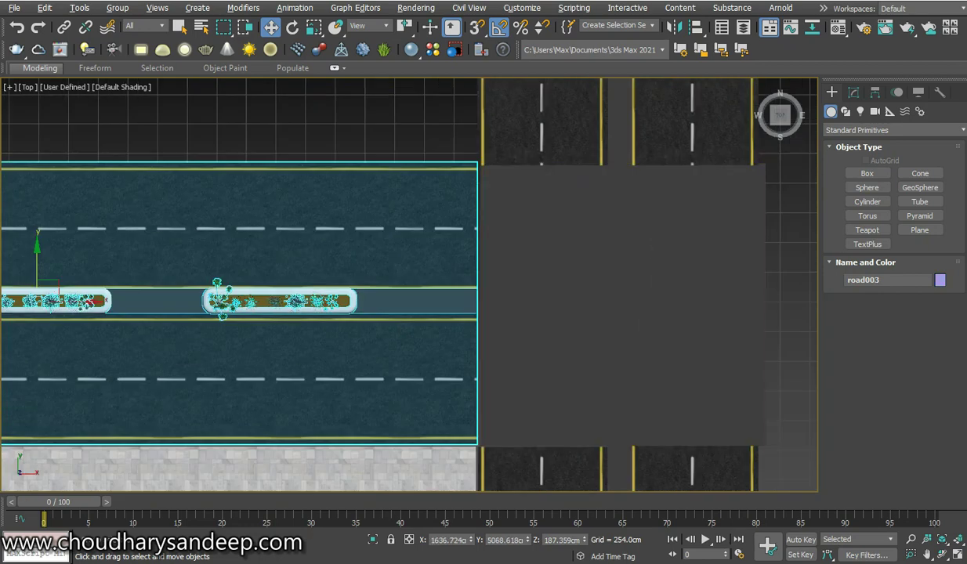
click(853, 92)
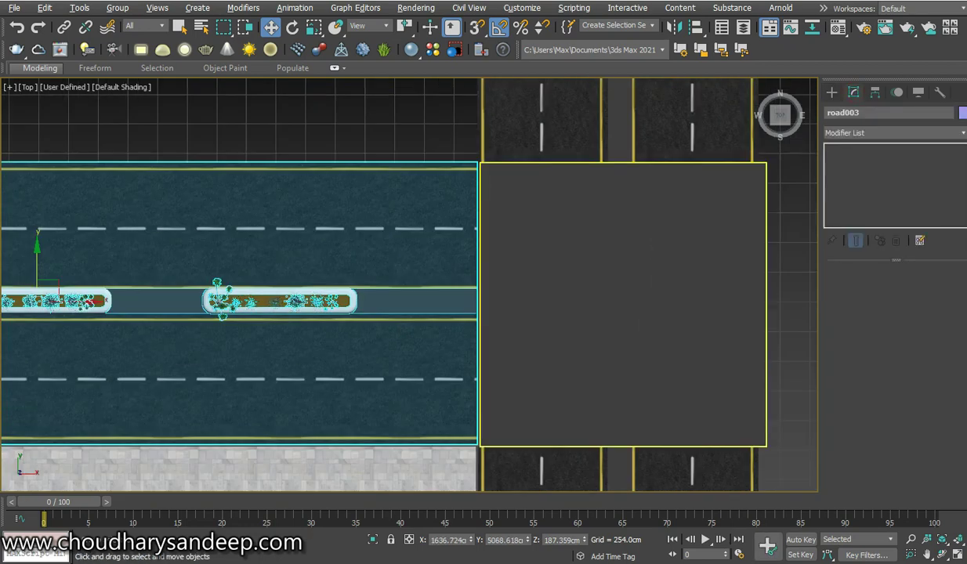
Step: Move the left-hand road, road002, about 42 cm east flush against the sidewalk
scroll(531, 226, down, 3)
middle_drag(211, 306, 328, 293)
scroll(328, 293, up, 4)
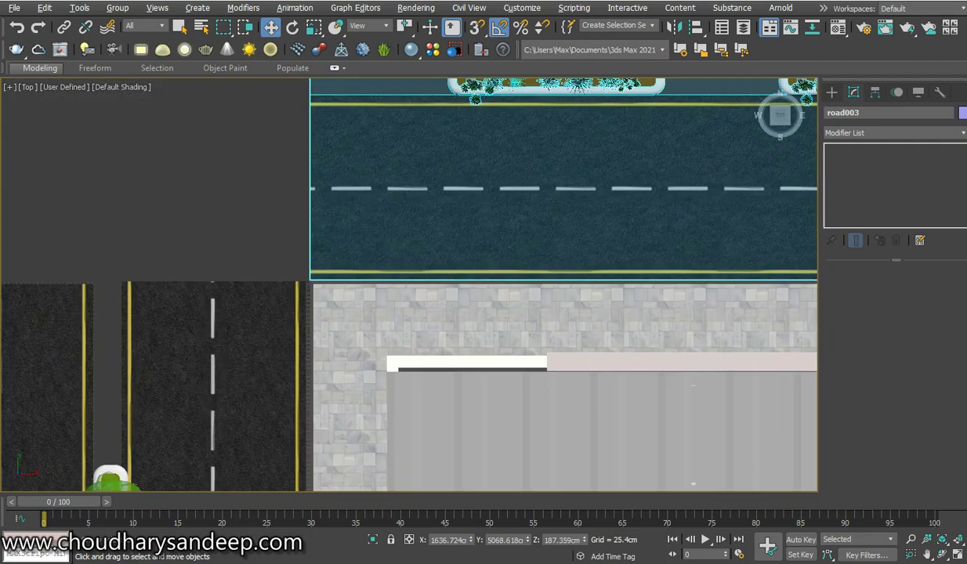
scroll(322, 274, up, 3)
scroll(323, 271, down, 3)
scroll(323, 270, down, 1)
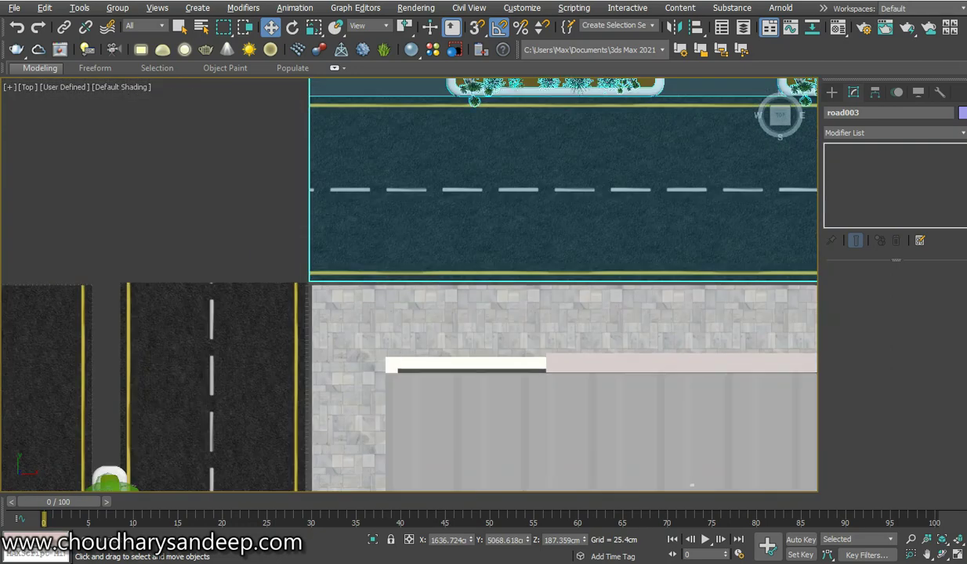
middle_drag(323, 271, 394, 209)
middle_drag(208, 380, 274, 336)
click(274, 336)
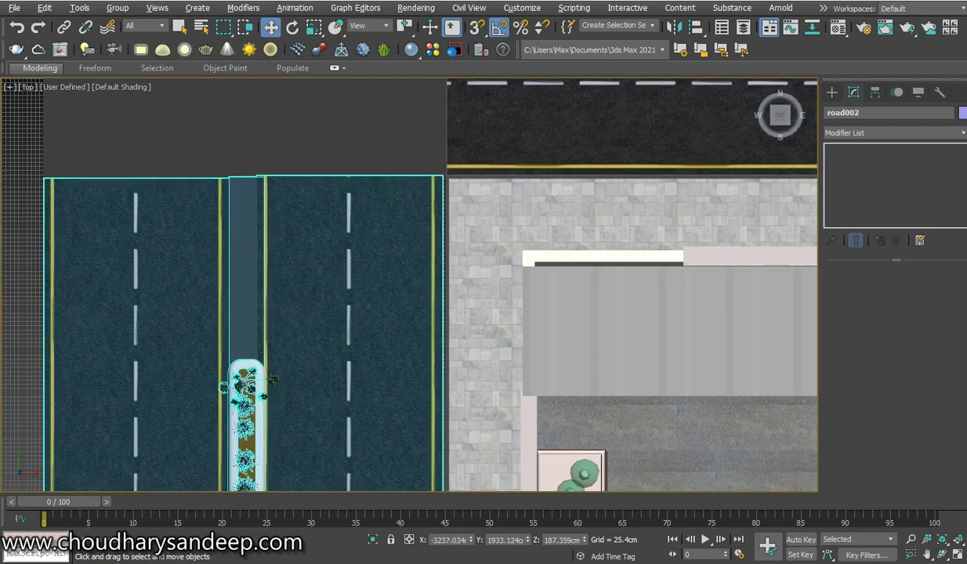
scroll(275, 335, down, 2)
scroll(275, 336, down, 3)
scroll(372, 353, down, 2)
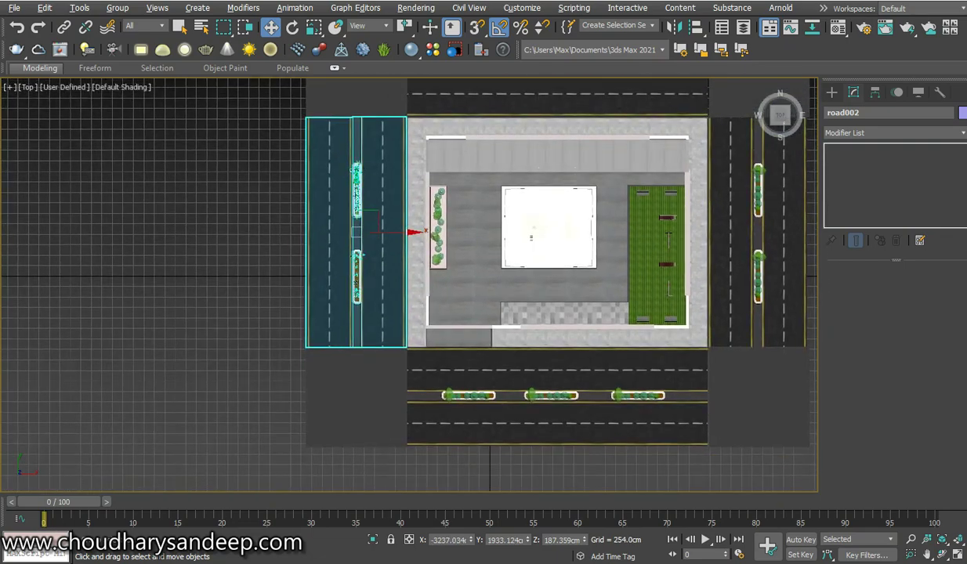
scroll(372, 353, up, 6)
drag(237, 223, 245, 224)
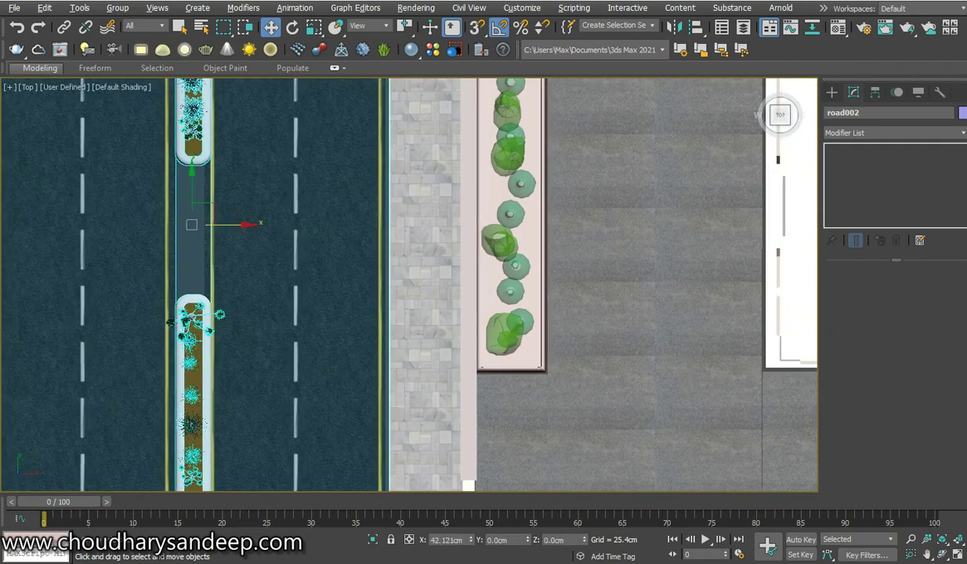
Step: Zoom out and frame the top-right corner pad, Plane014
scroll(157, 352, down, 2)
scroll(157, 352, down, 2)
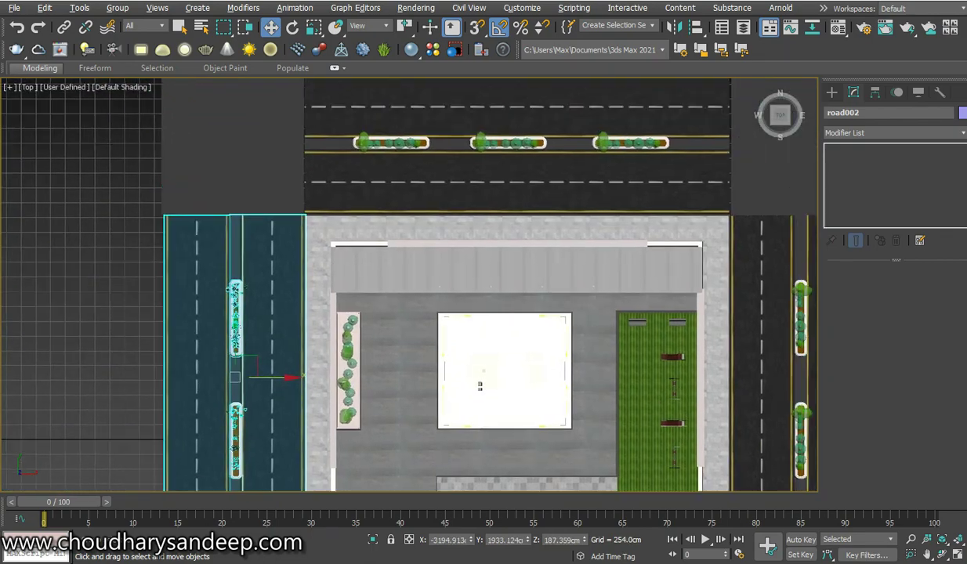
scroll(156, 353, down, 2)
middle_drag(716, 339, 546, 359)
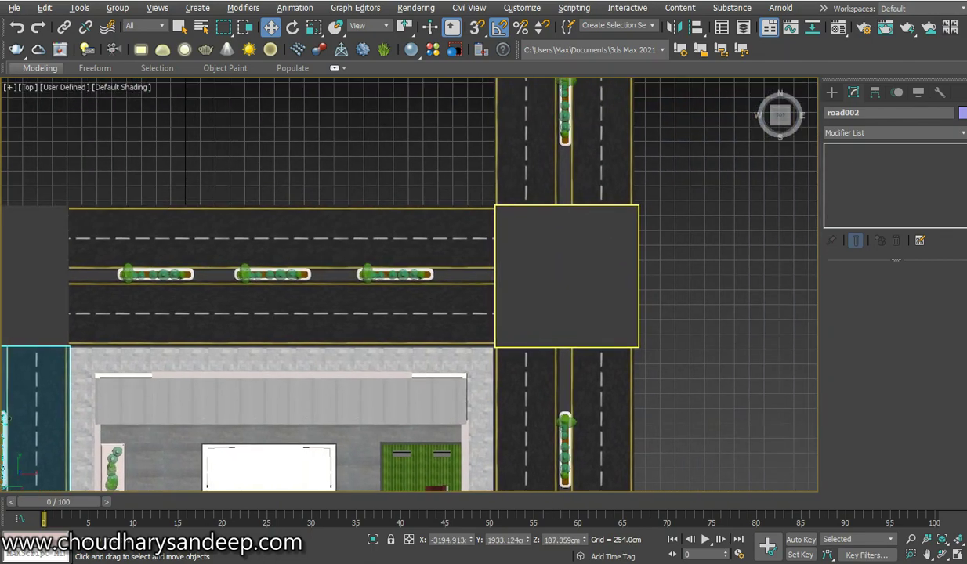
scroll(546, 359, up, 5)
Step: Shift corner pad Plane014 a few centimetres left to sit flush with the road edges
click(495, 357)
scroll(495, 357, down, 2)
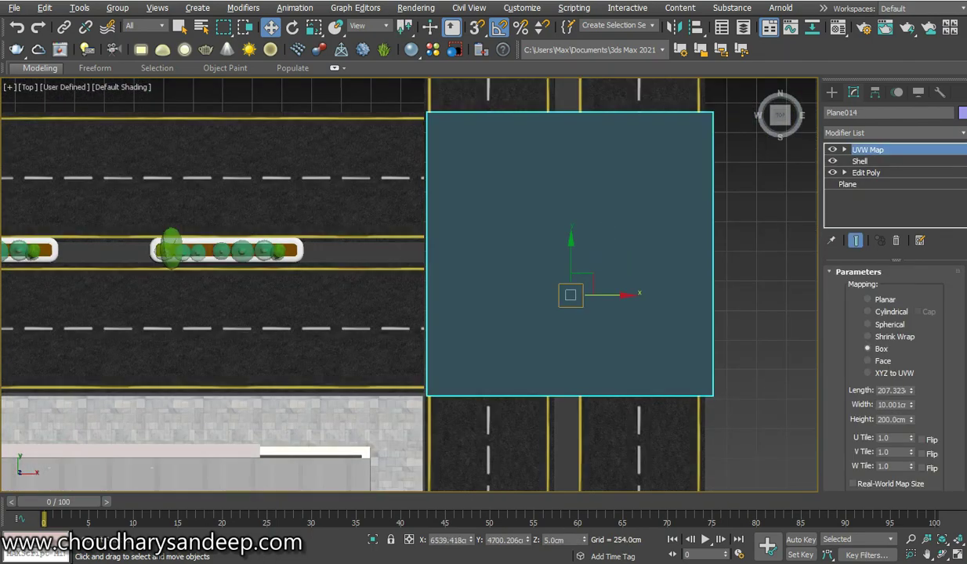
scroll(639, 323, up, 2)
drag(598, 282, 590, 282)
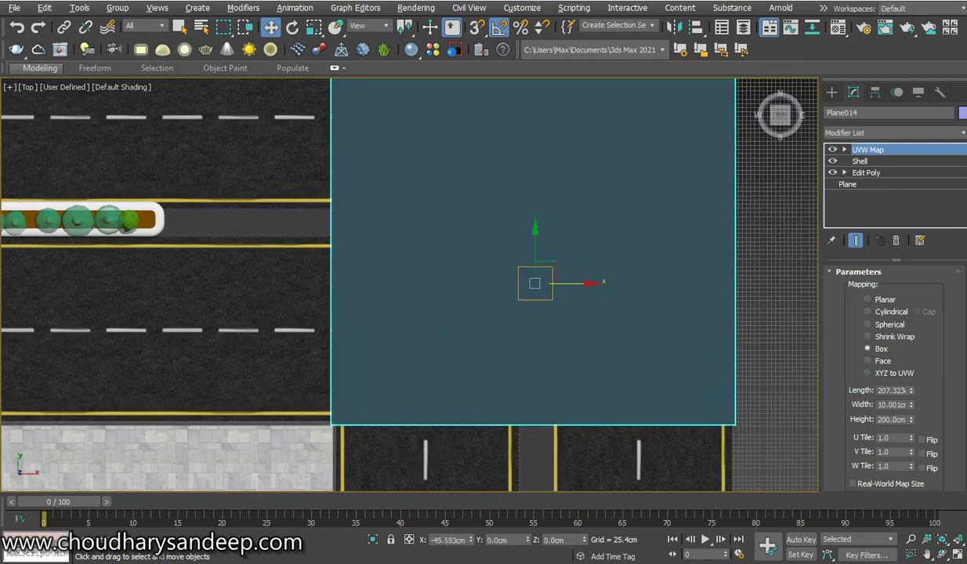
scroll(536, 280, down, 3)
scroll(535, 280, up, 2)
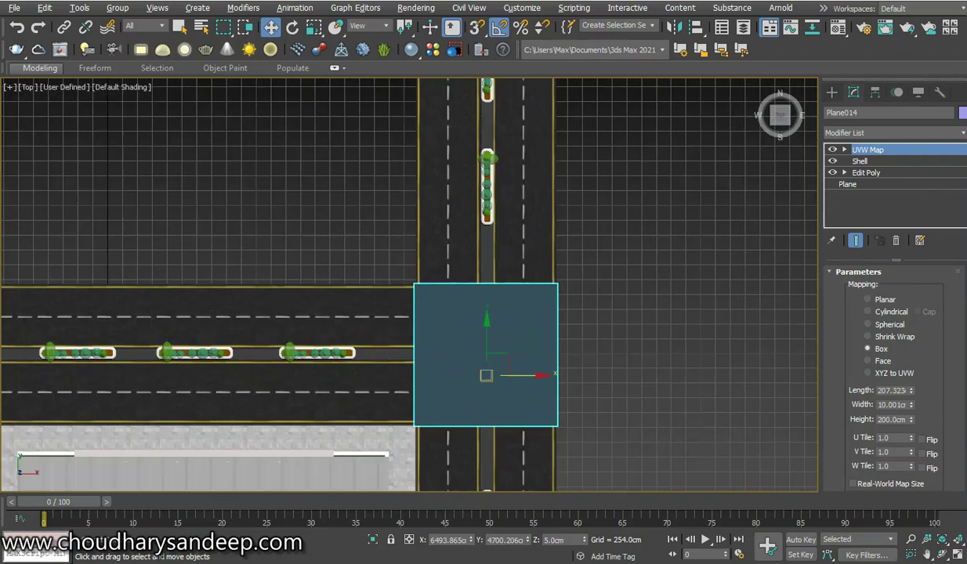
scroll(535, 280, up, 3)
scroll(544, 278, down, 2)
scroll(544, 278, down, 1)
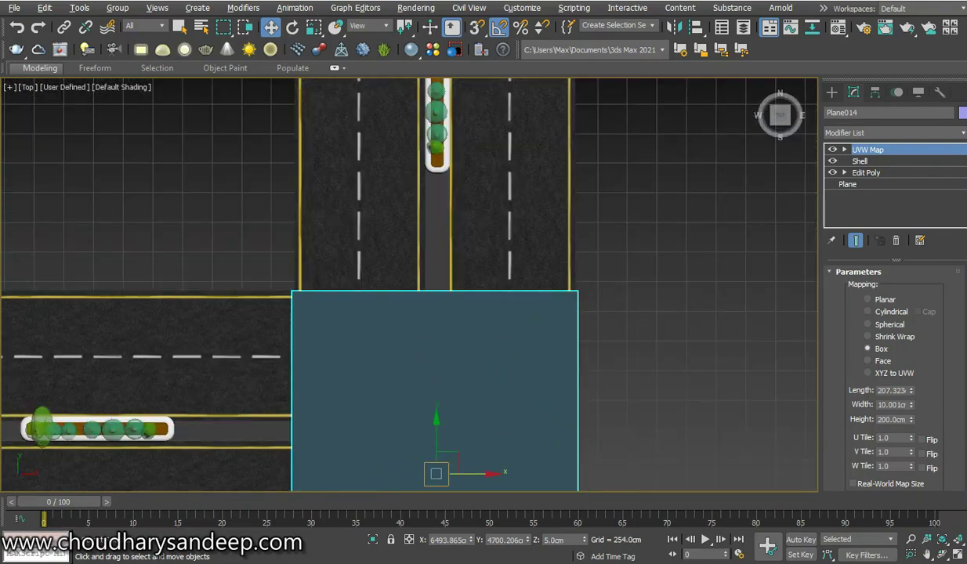
middle_drag(545, 278, 654, 142)
scroll(564, 235, down, 2)
Step: Clone the top road strip, road003, eastward past the upper-right intersection as road005
click(288, 258)
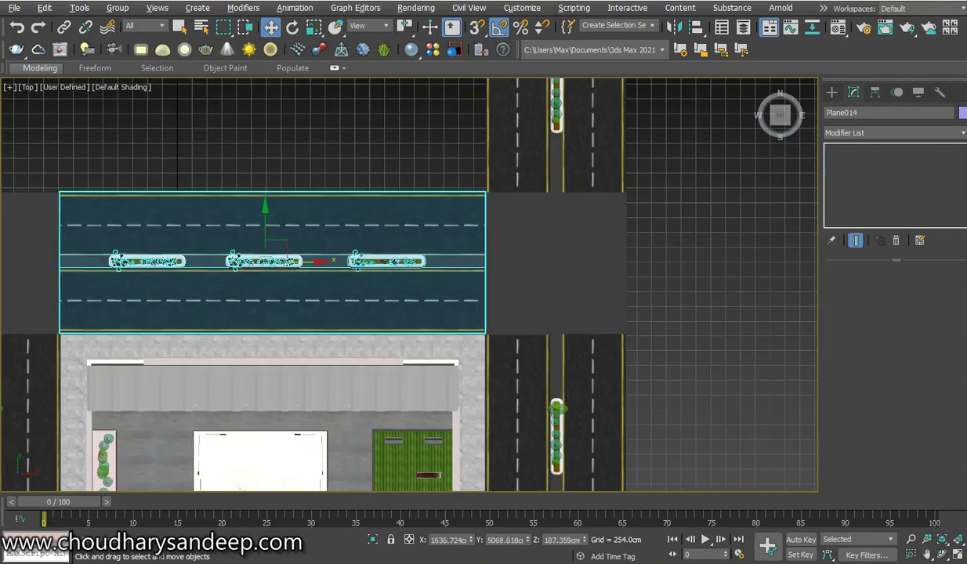
scroll(307, 270, down, 2)
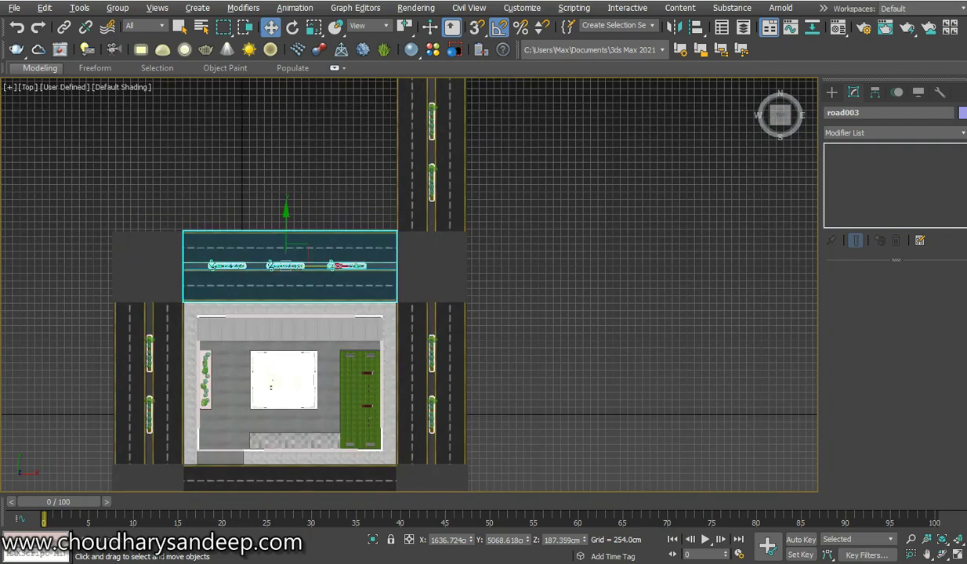
shift+drag(288, 267, 546, 266)
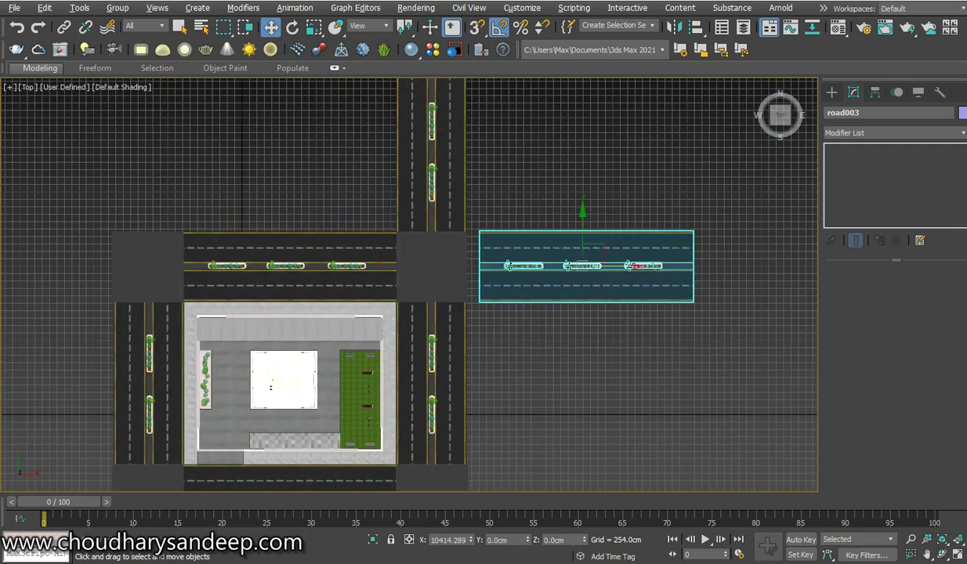
mouse_move(546, 266)
shift+mouse_down()
mouse_move(583, 266)
mouse_move(569, 266)
shift+mouse_up()
click(487, 339)
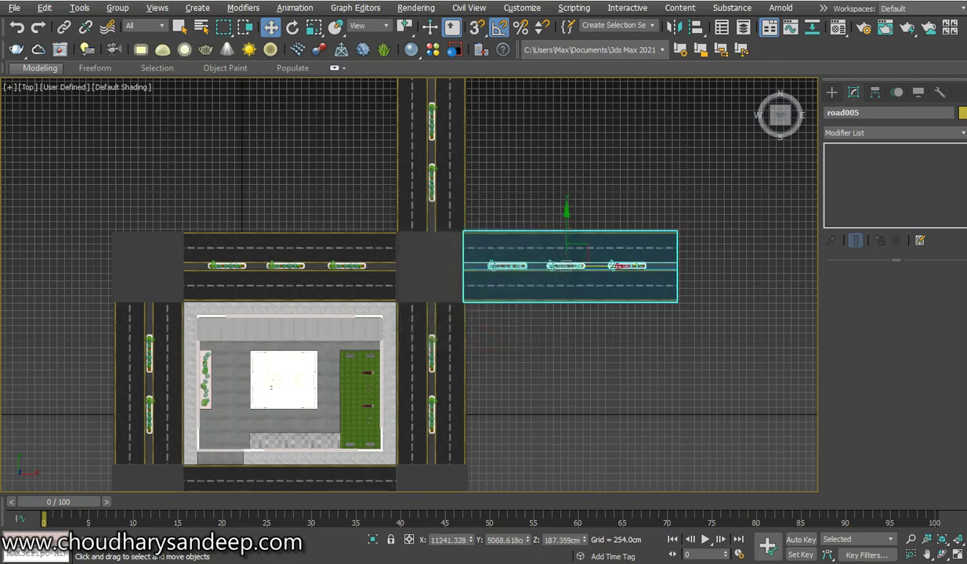
Step: Butt road005 flush against the upper-right intersection and reframe the whole block
scroll(478, 258, up, 5)
scroll(478, 259, up, 2)
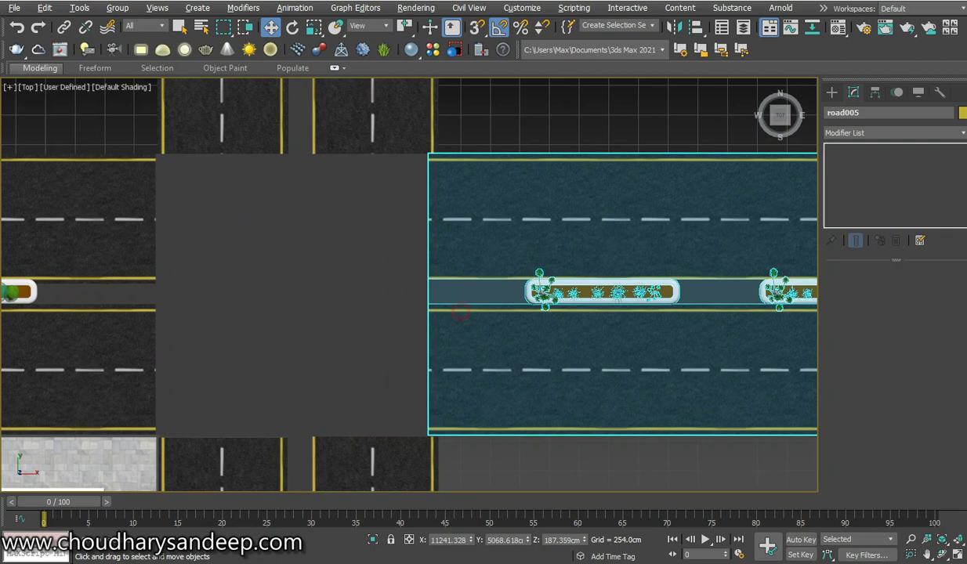
drag(461, 312, 467, 312)
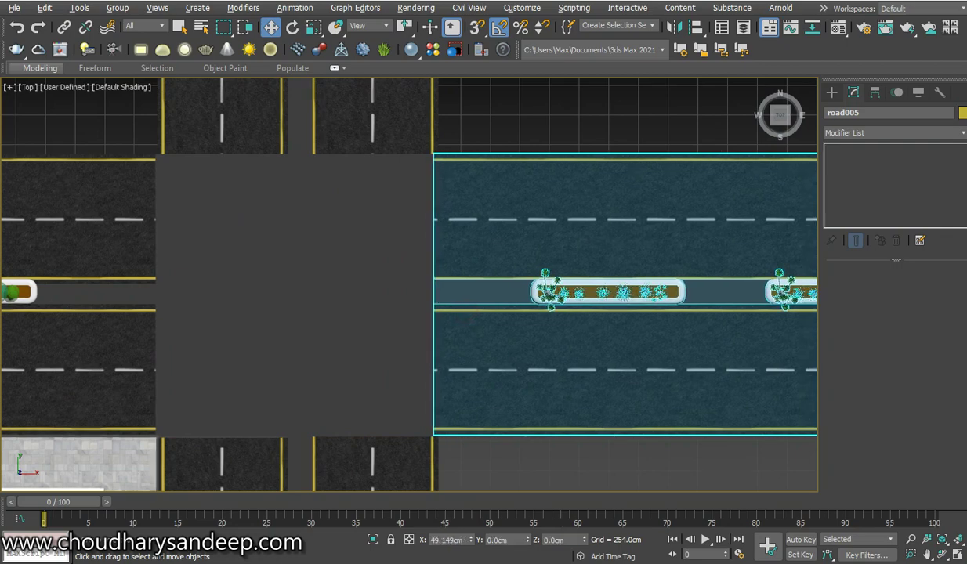
scroll(467, 314, down, 4)
middle_drag(467, 313, 493, 161)
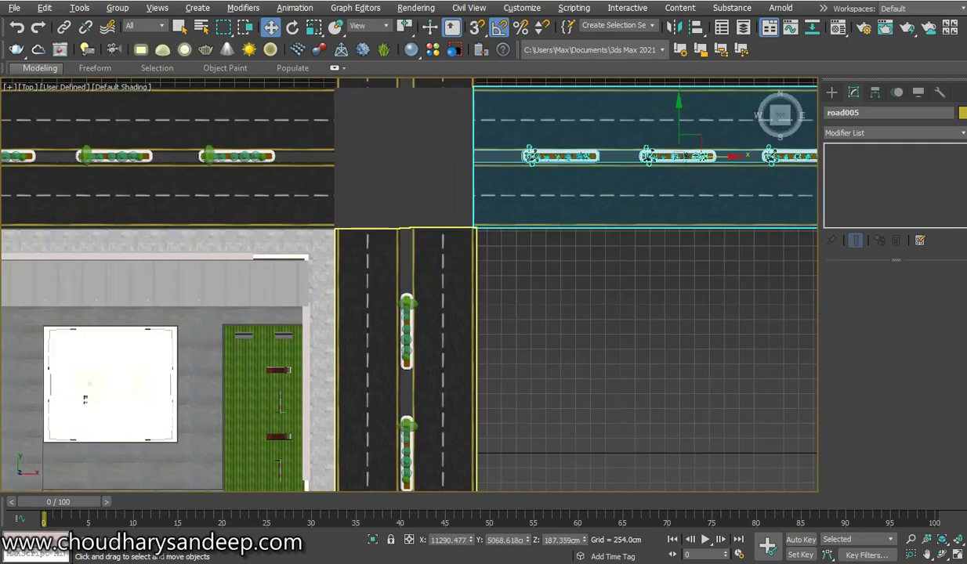
scroll(429, 236, down, 3)
middle_drag(428, 236, 468, 233)
scroll(470, 235, up, 1)
scroll(479, 321, up, 2)
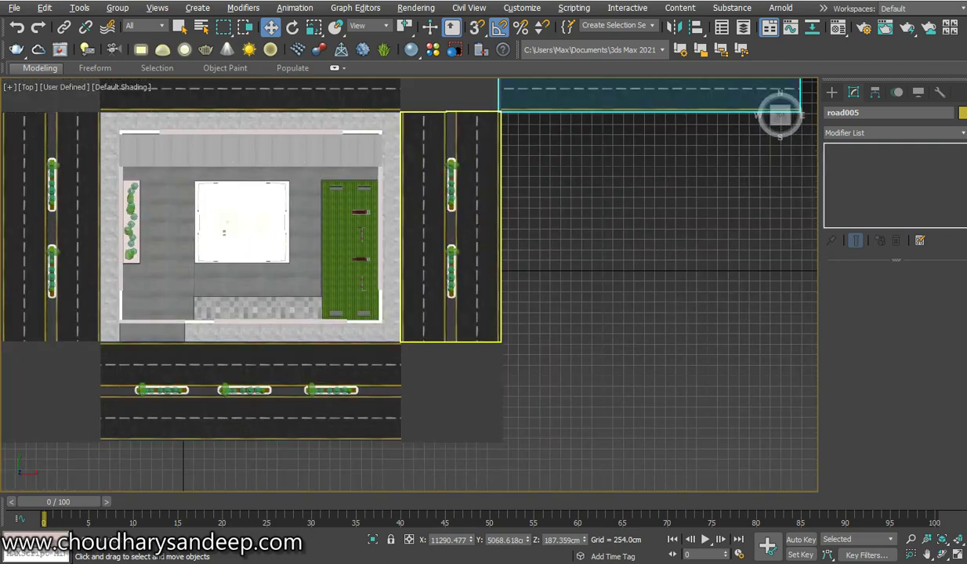
click(475, 302)
scroll(468, 288, down, 4)
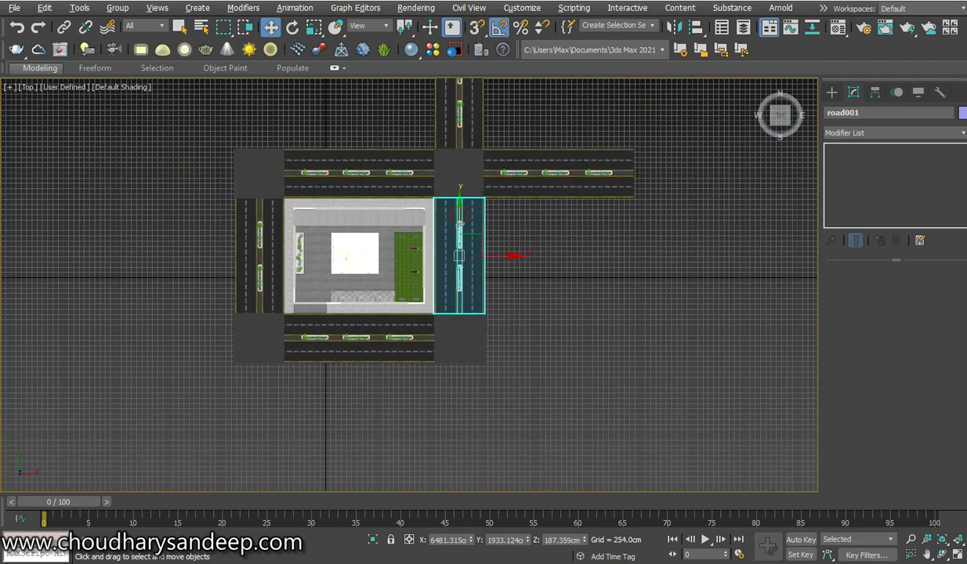
Step: Clone road001 south below the lower-right intersection as road006, butted up against it
mouse_move(460, 225)
mouse_down()
mouse_move(460, 413)
mouse_move(460, 358)
mouse_move(460, 390)
mouse_up()
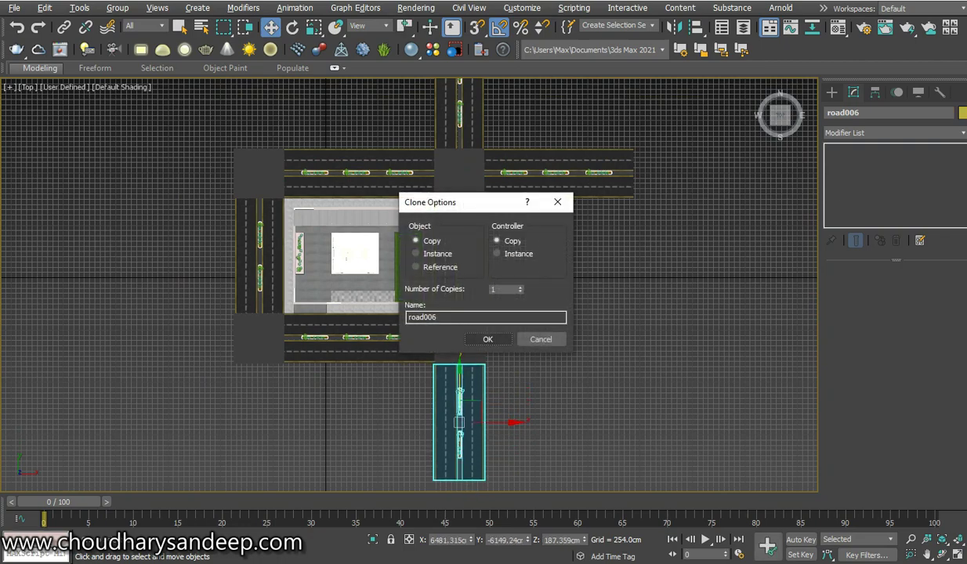
key(Return)
scroll(420, 355, up, 5)
middle_drag(419, 355, 369, 205)
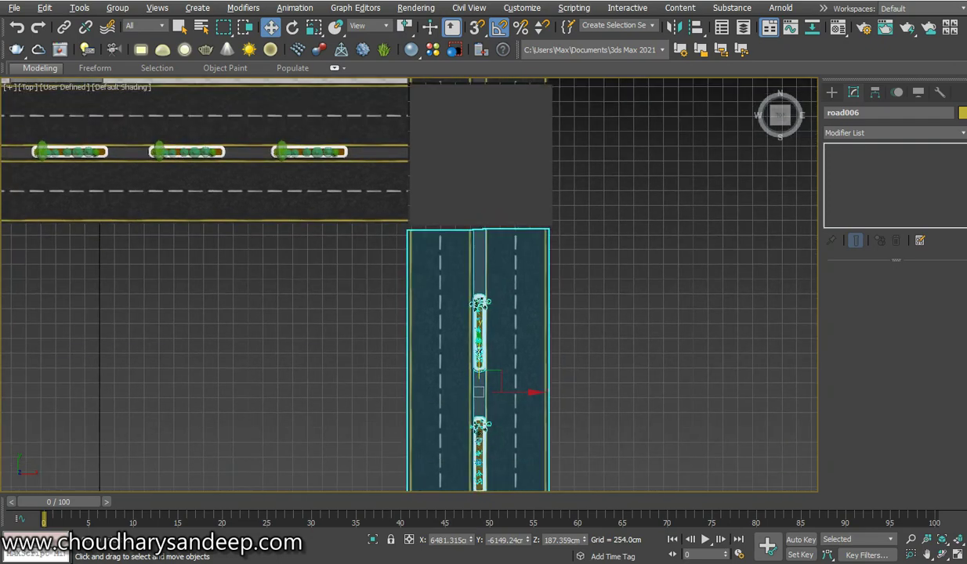
scroll(494, 329, up, 4)
scroll(494, 329, down, 2)
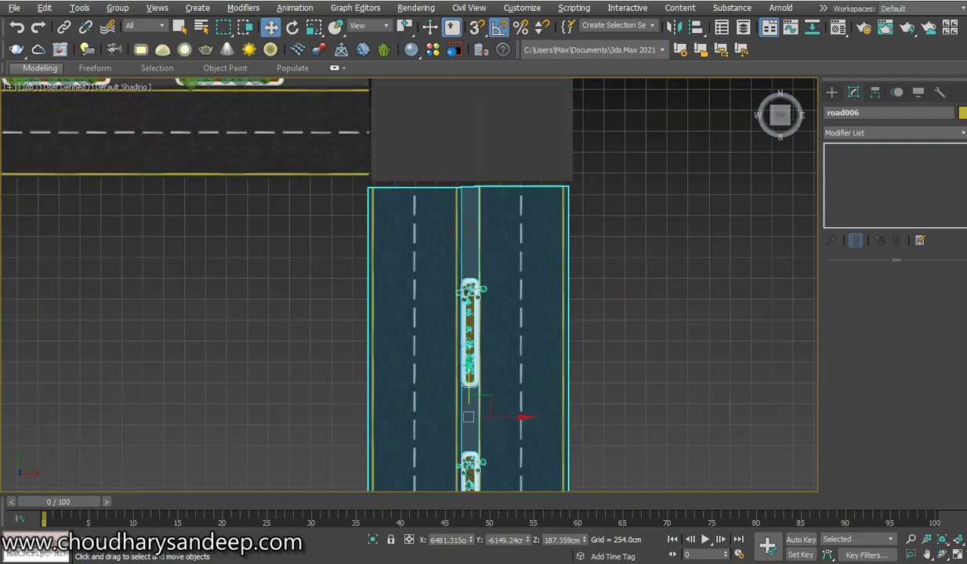
drag(469, 396, 469, 382)
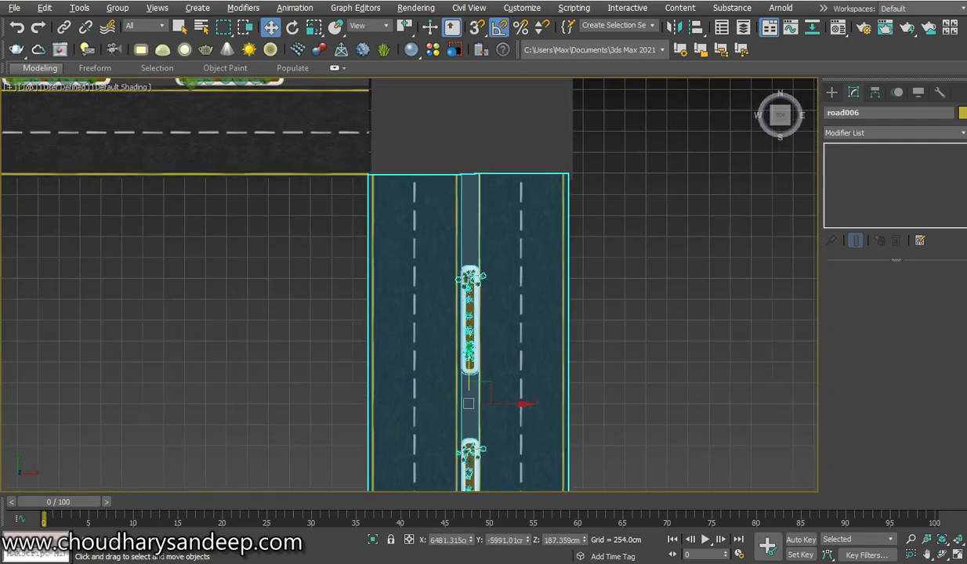
Step: Move corner pad Plane016 slightly left and up to fit the surrounding roads
middle_drag(470, 235, 501, 345)
middle_drag(502, 235, 517, 361)
click(517, 314)
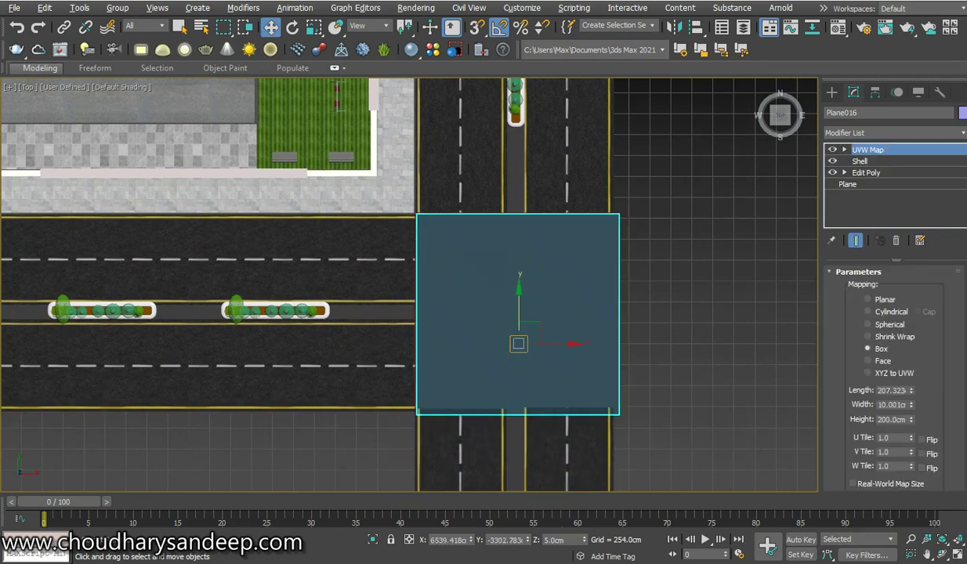
scroll(477, 314, up, 2)
drag(536, 357, 528, 356)
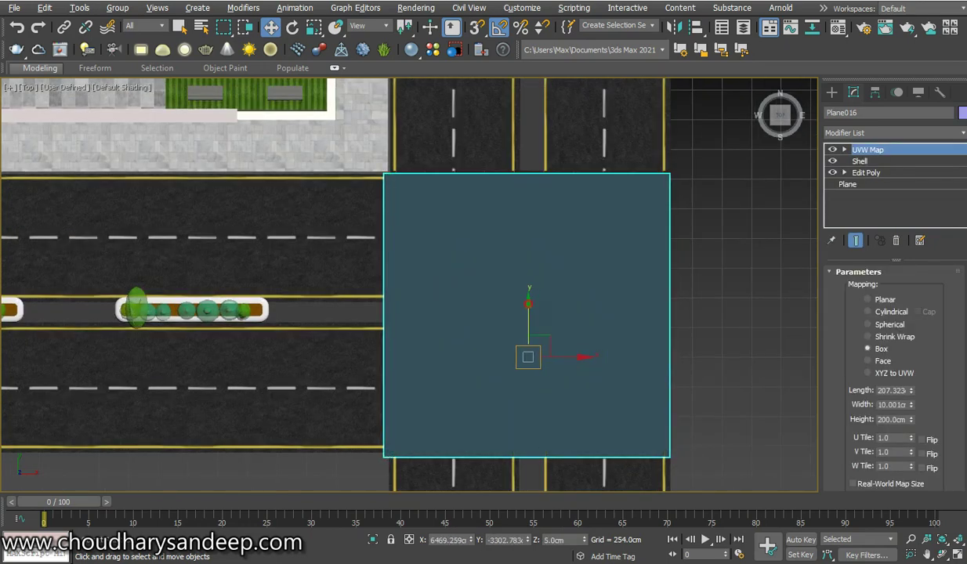
drag(529, 305, 529, 301)
scroll(540, 330, down, 5)
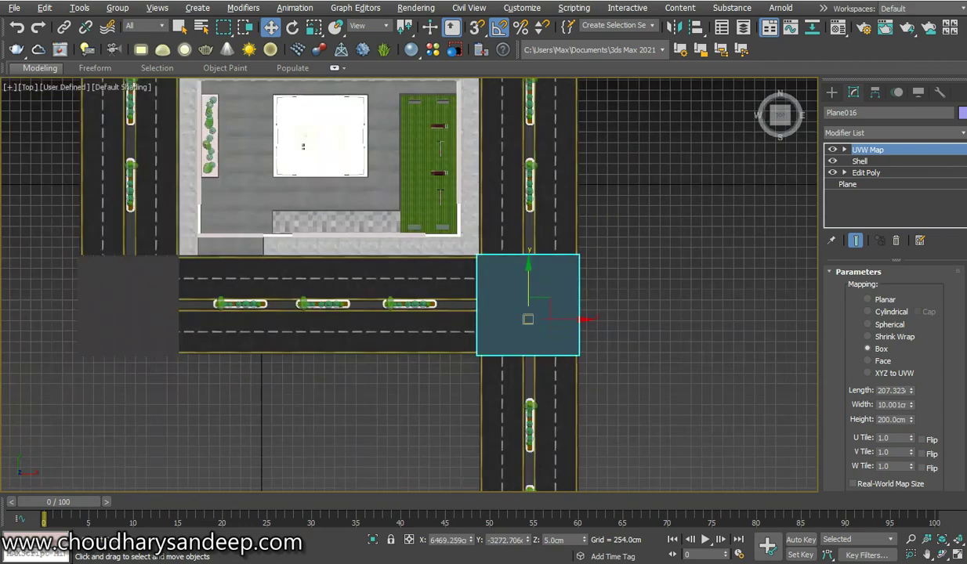
scroll(539, 330, down, 3)
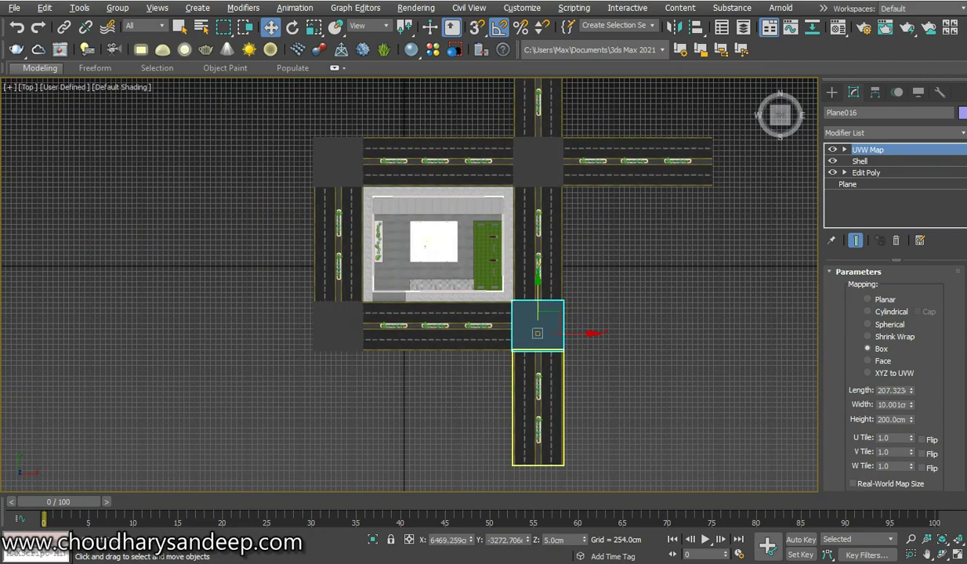
Step: Clone the bottom road eastward past the lower-right intersection as road007
click(496, 329)
scroll(497, 329, up, 2)
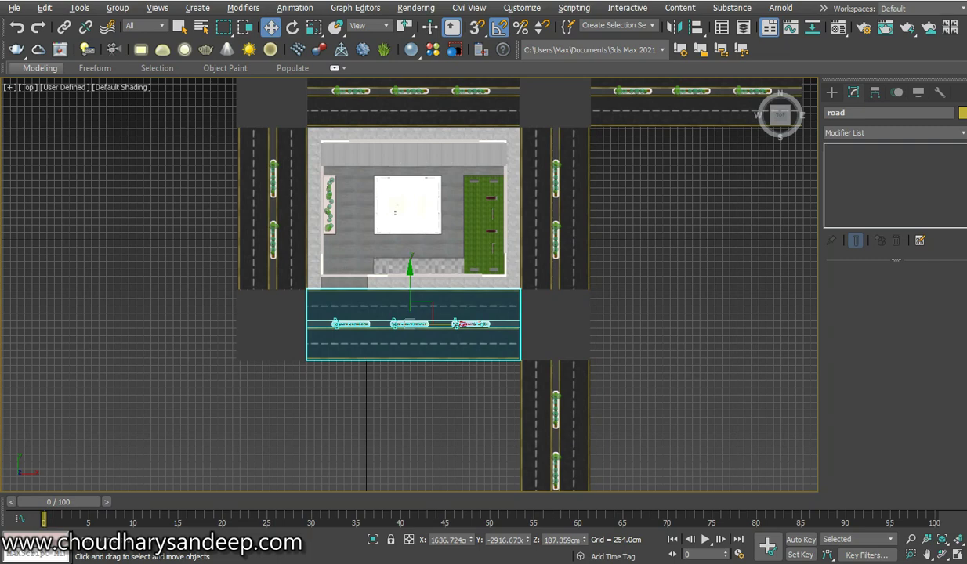
shift+drag(459, 324, 667, 324)
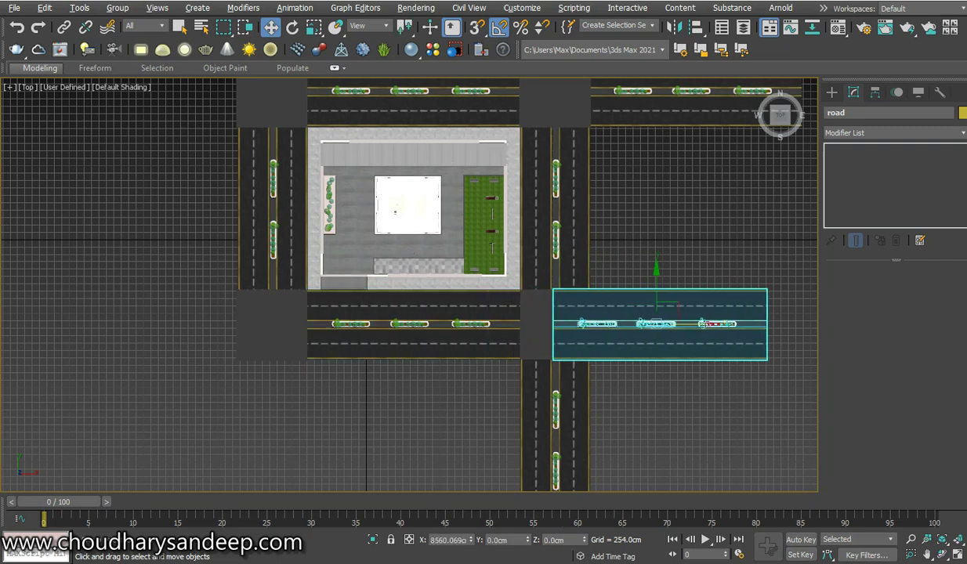
shift+drag(664, 324, 738, 324)
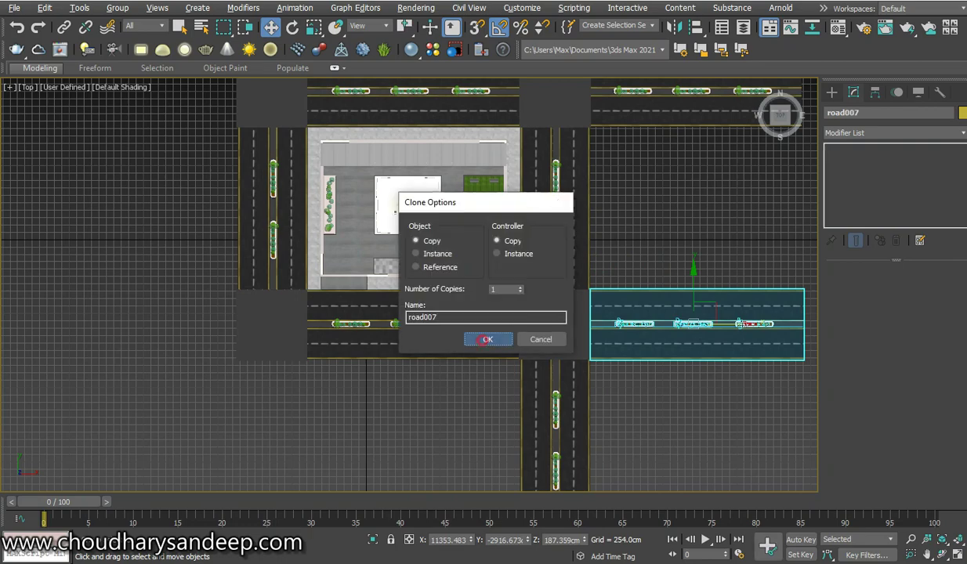
click(485, 339)
Step: Slide road007 slightly left to meet the lower-right corner pad, then reframe the road grid
middle_drag(666, 324, 486, 324)
scroll(479, 339, up, 5)
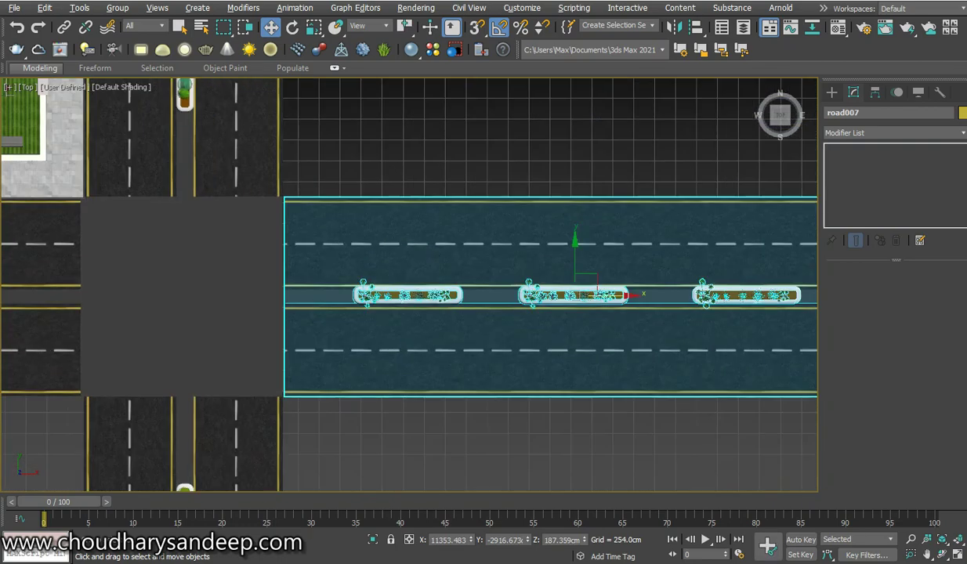
scroll(240, 263, up, 2)
drag(772, 308, 762, 309)
scroll(392, 298, down, 4)
scroll(280, 271, down, 2)
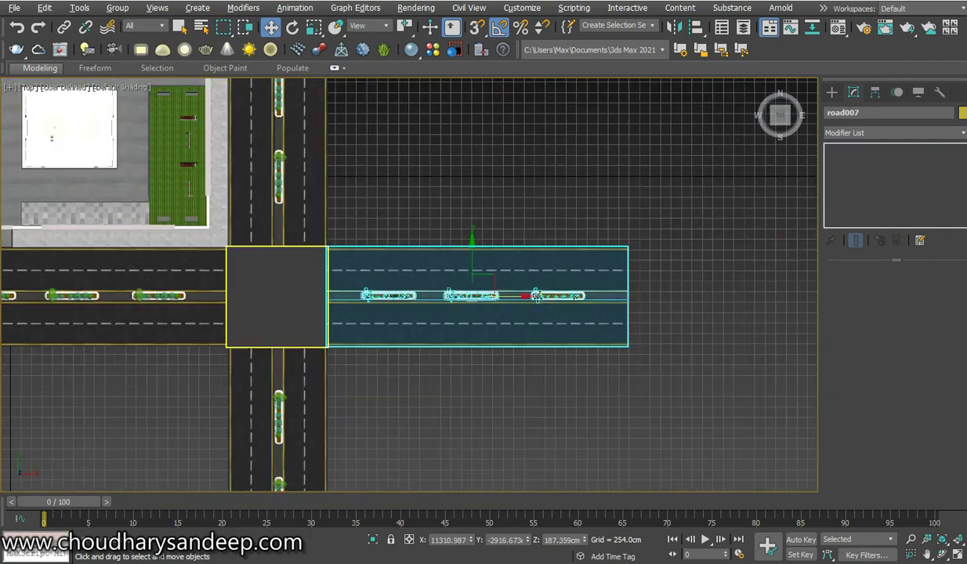
scroll(280, 290, down, 4)
mouse_move(280, 290)
middle_down()
mouse_move(508, 368)
mouse_move(498, 368)
middle_up()
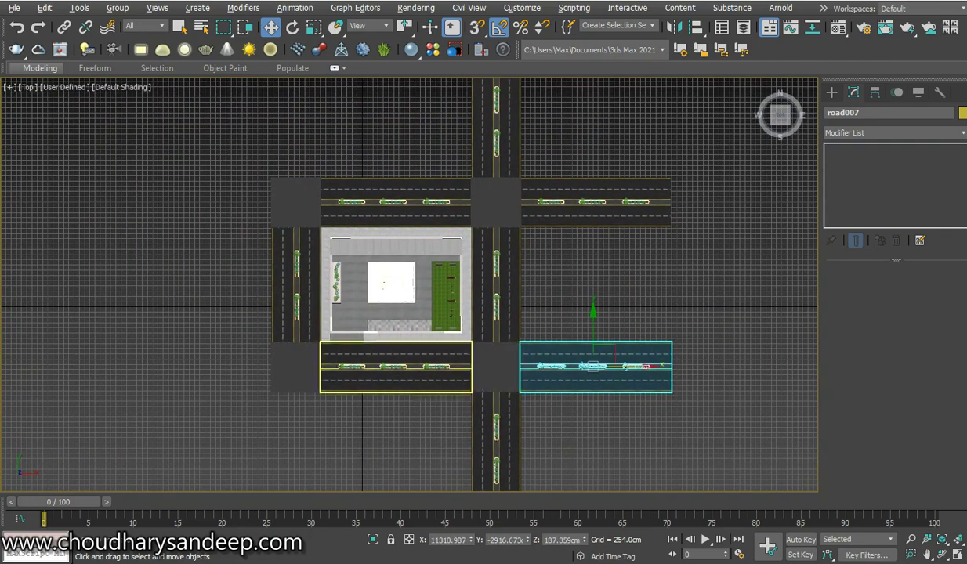
click(404, 378)
Step: Clone the top and bottom roads westward together and nudge the copies right to meet the left corner pads
click(395, 205)
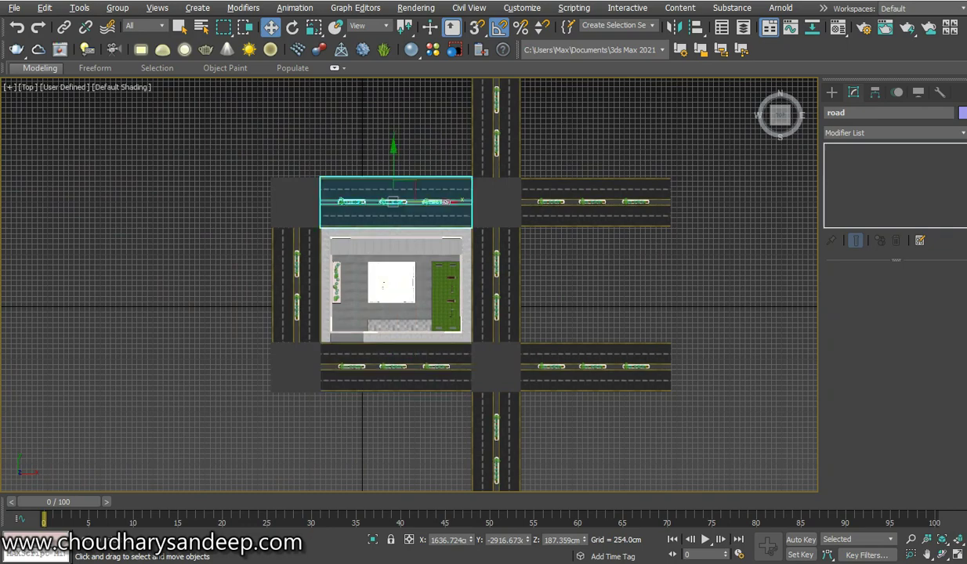
ctrl+click(396, 370)
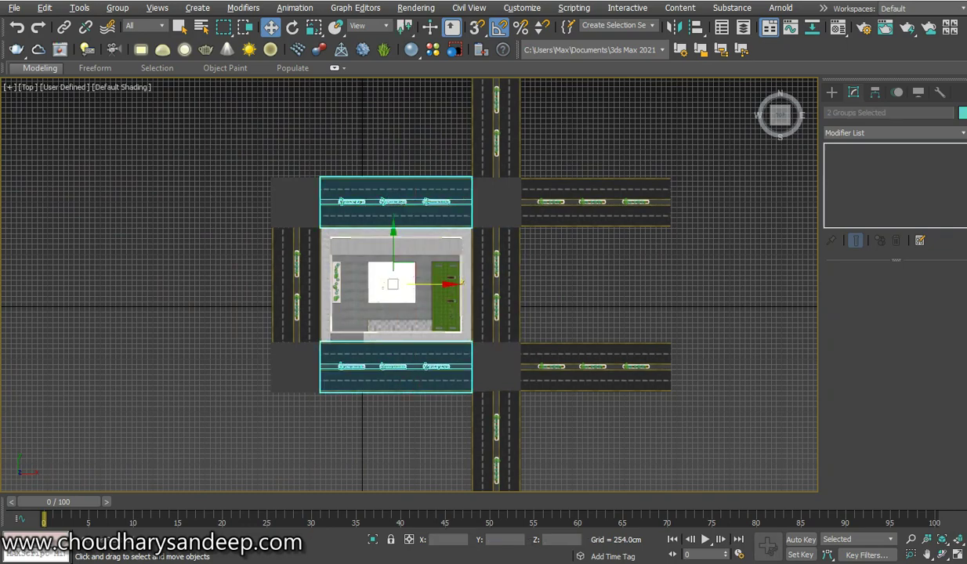
drag(423, 284, 188, 284)
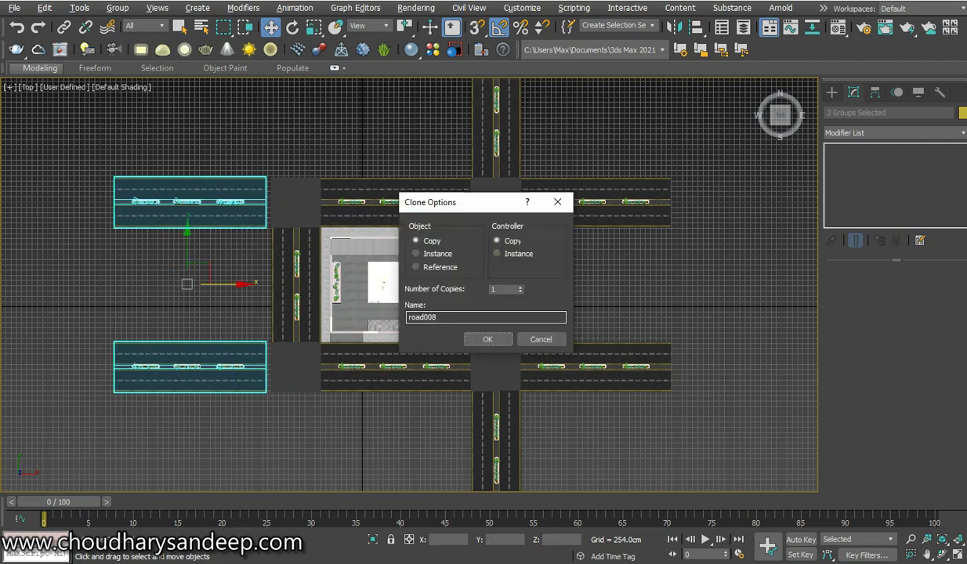
click(487, 339)
scroll(221, 280, up, 4)
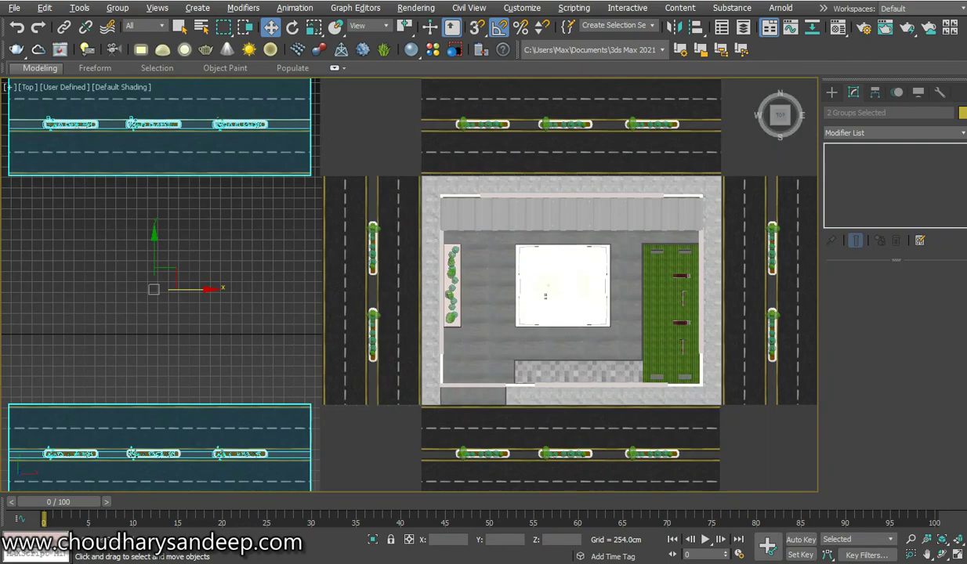
drag(196, 289, 206, 289)
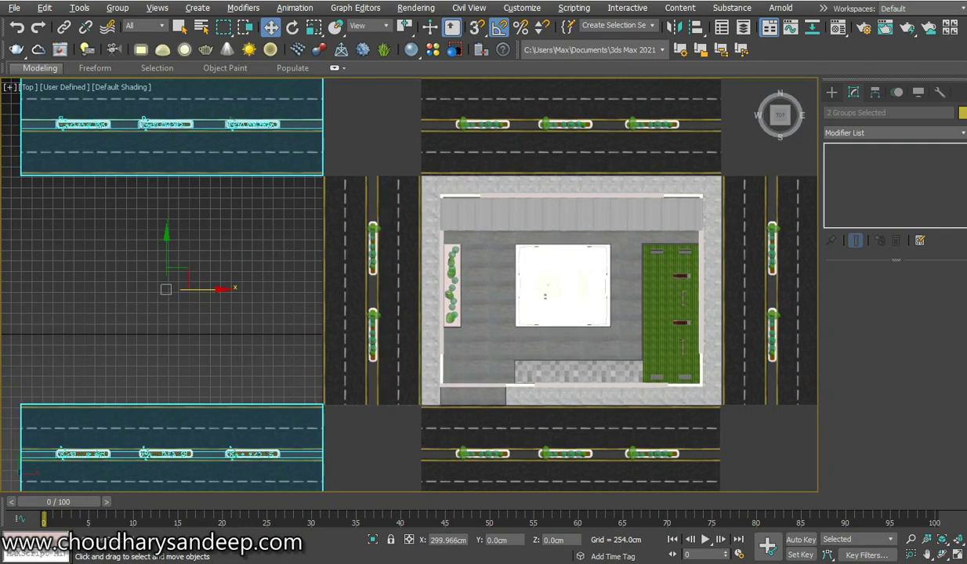
scroll(385, 313, down, 4)
Step: Clone road002 north above the top road as road010 and align its end with the junction
click(386, 304)
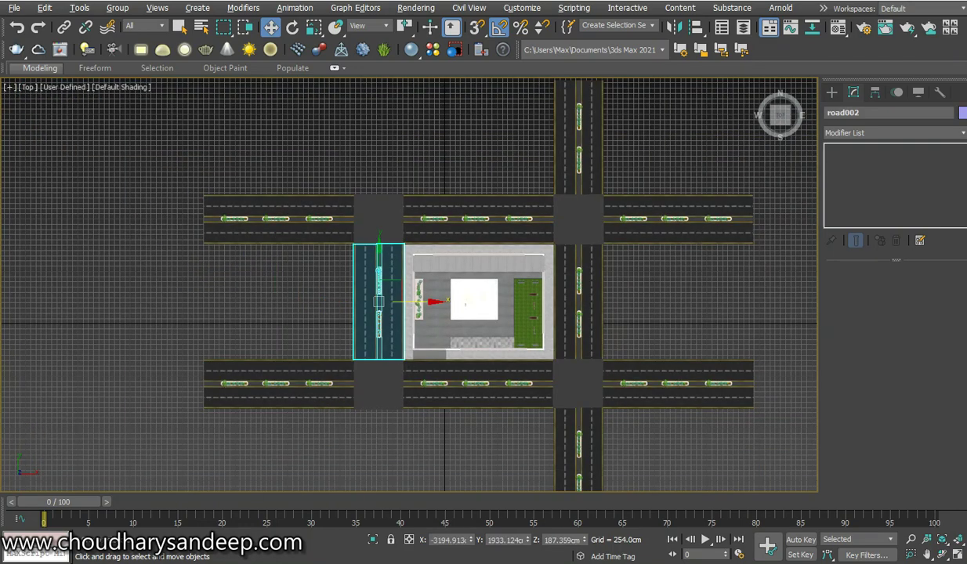
drag(384, 303, 385, 128)
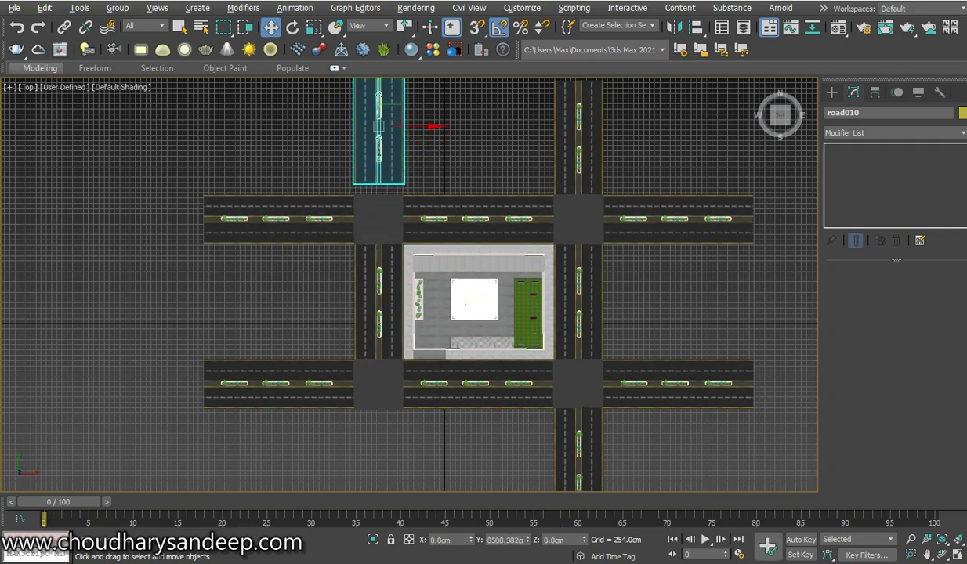
key(Return)
key(z)
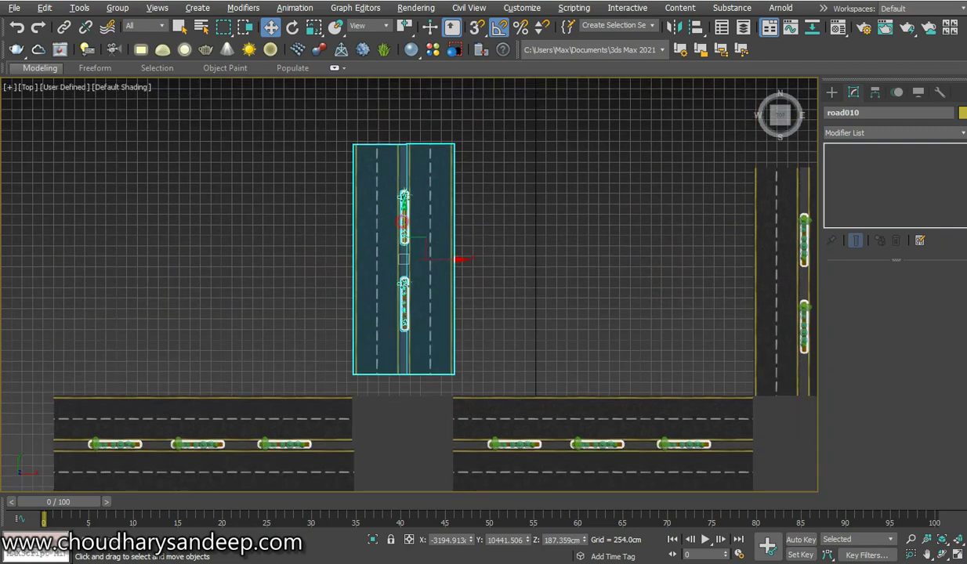
drag(401, 221, 402, 244)
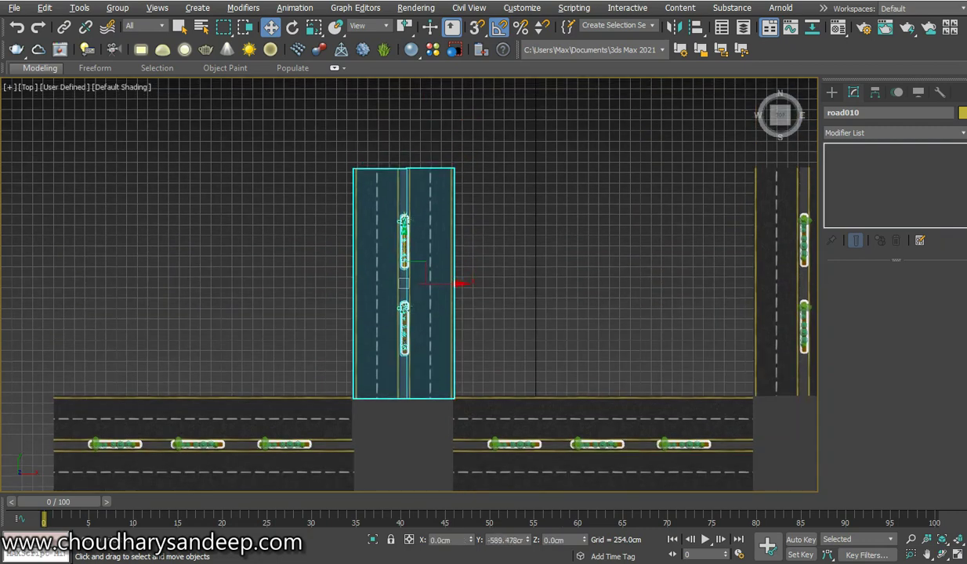
scroll(398, 398, up, 3)
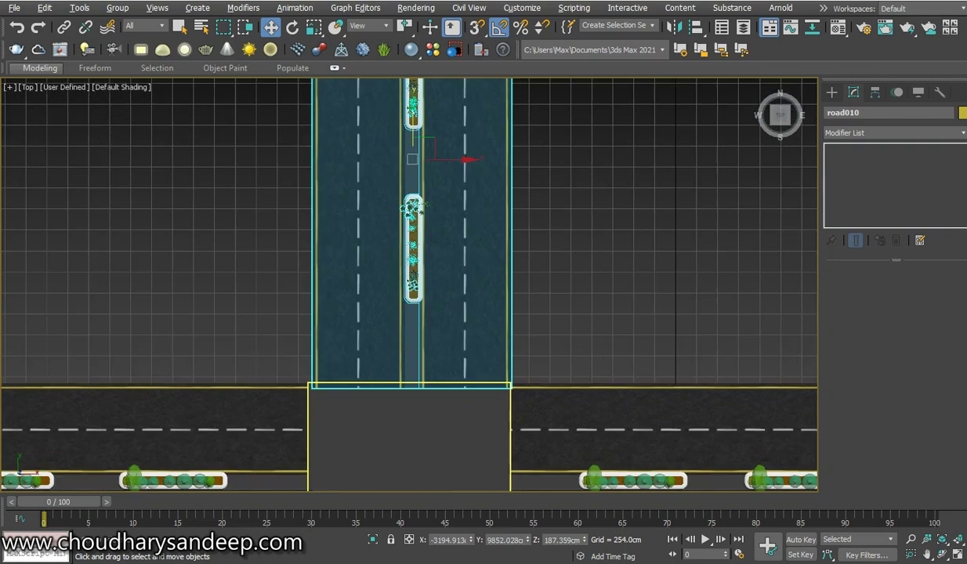
scroll(398, 398, up, 2)
drag(424, 345, 424, 341)
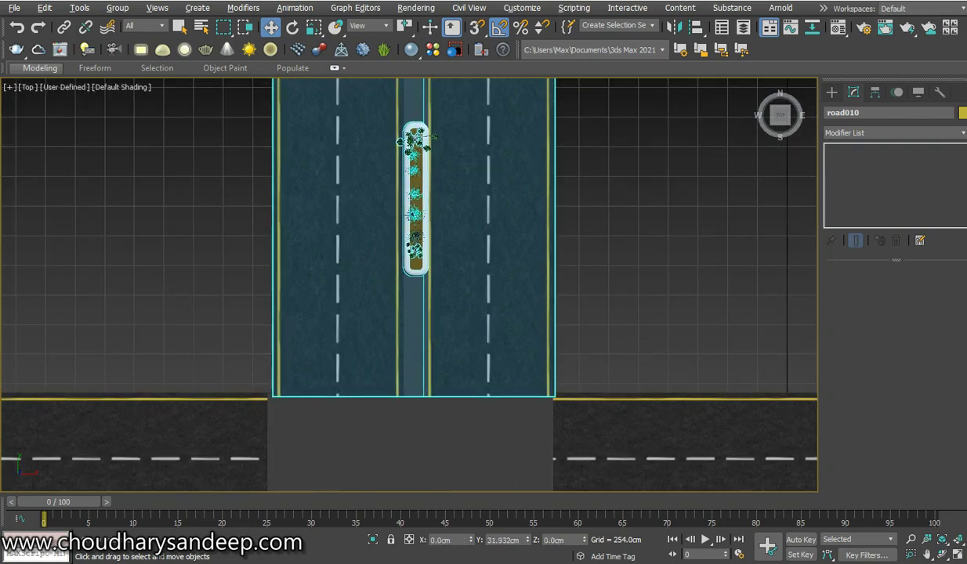
scroll(430, 351, down, 3)
scroll(412, 405, up, 6)
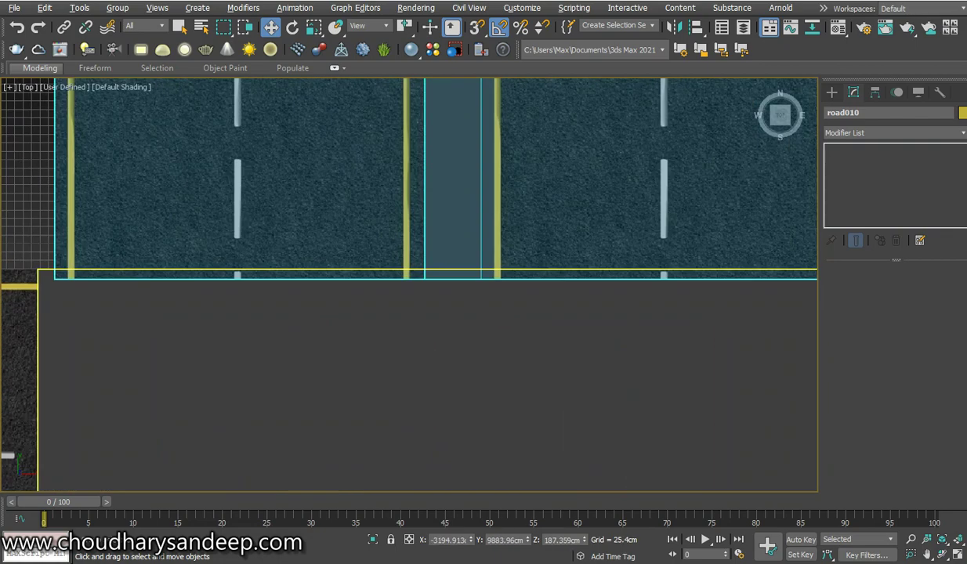
scroll(430, 384, down, 3)
scroll(429, 384, down, 3)
scroll(430, 384, down, 3)
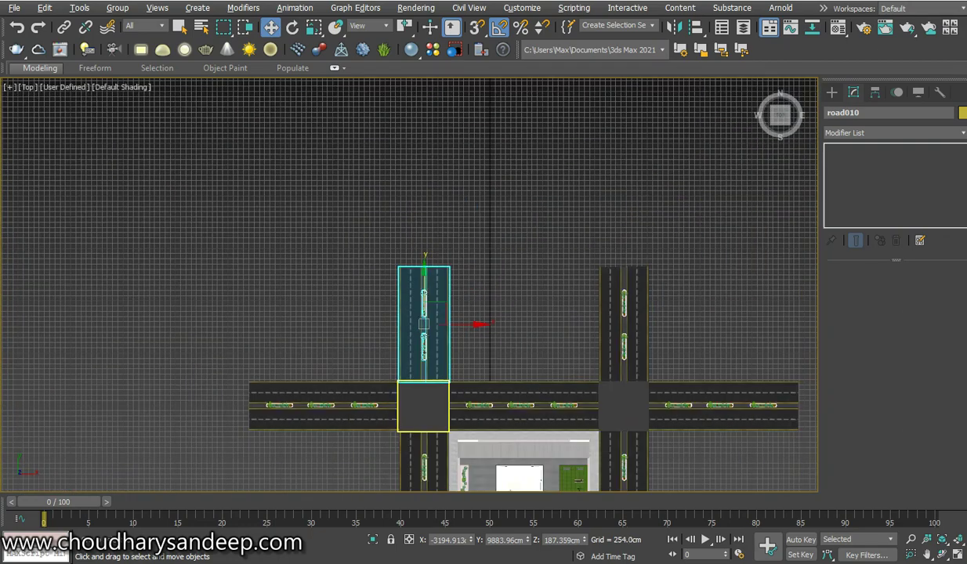
scroll(430, 384, down, 3)
middle_drag(437, 274, 444, 240)
Step: Clone road002 south below the bottom road as road011
click(444, 251)
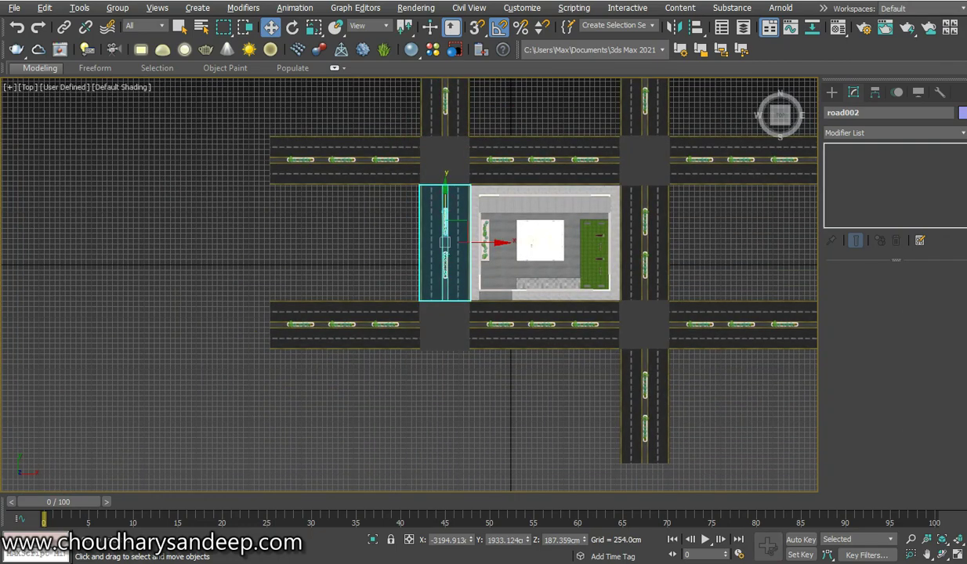
shift+drag(444, 243, 445, 406)
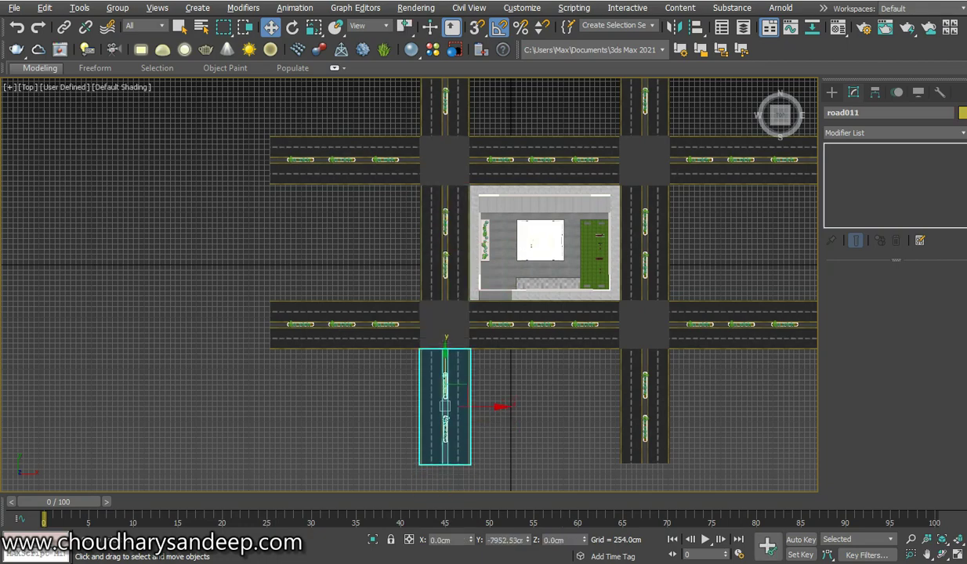
click(481, 339)
scroll(434, 351, up, 5)
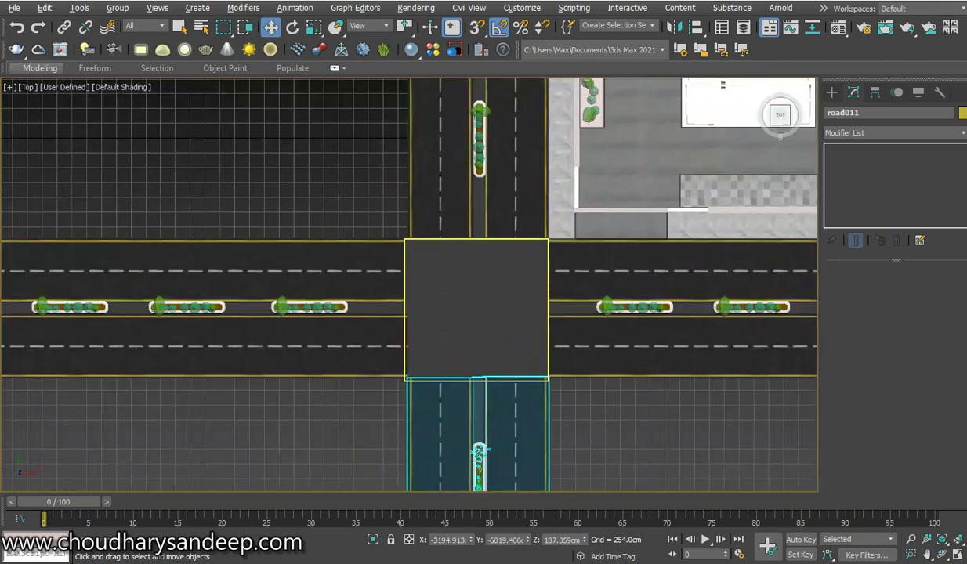
scroll(433, 351, up, 2)
scroll(447, 387, up, 2)
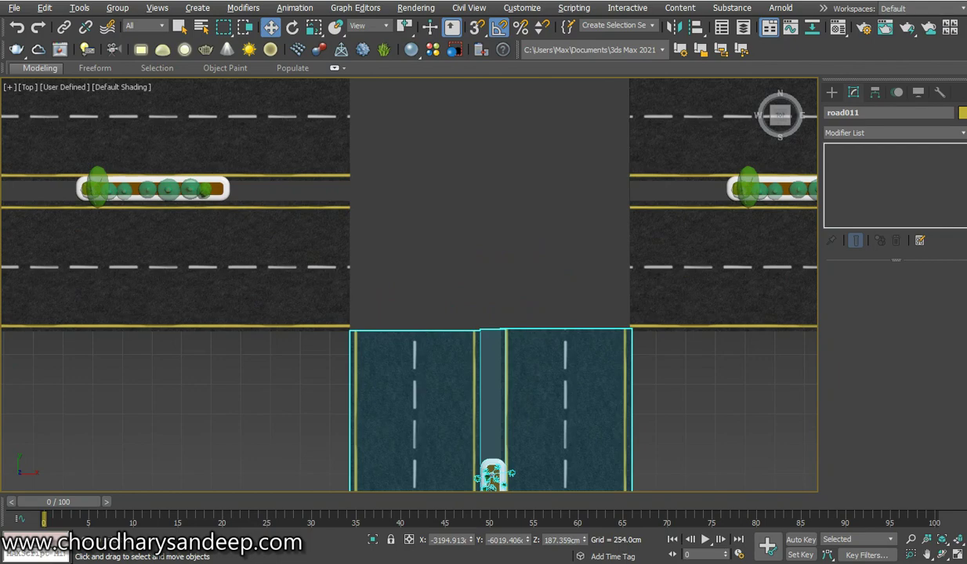
scroll(416, 333, down, 5)
scroll(415, 333, down, 2)
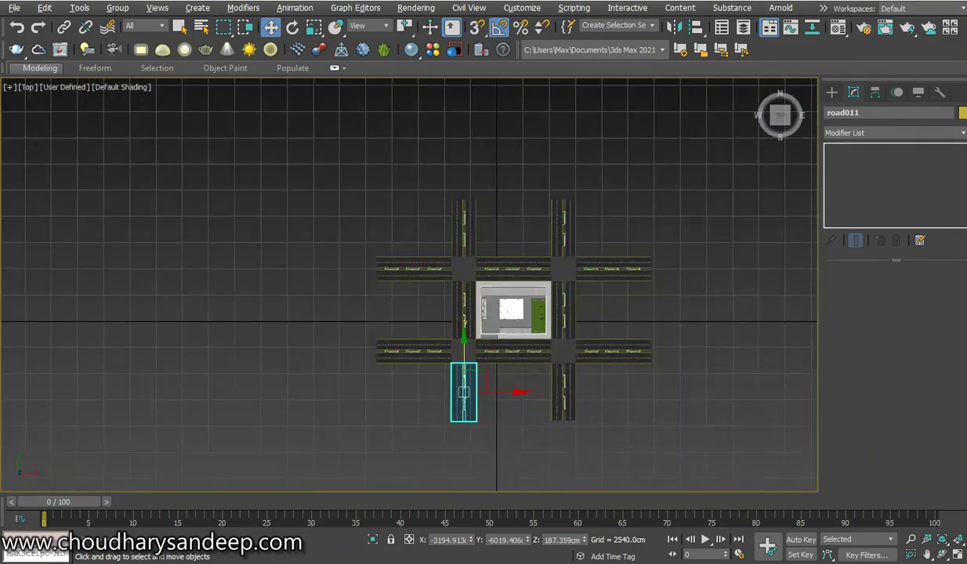
scroll(415, 333, down, 1)
scroll(394, 310, up, 1)
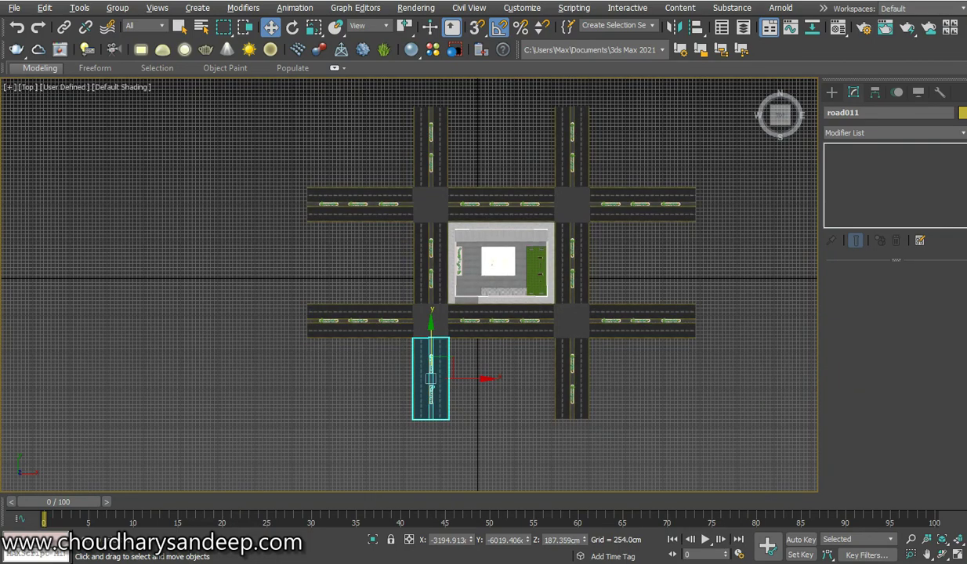
Step: Draw a standard Plane primitive spanning the whole road grid
click(831, 92)
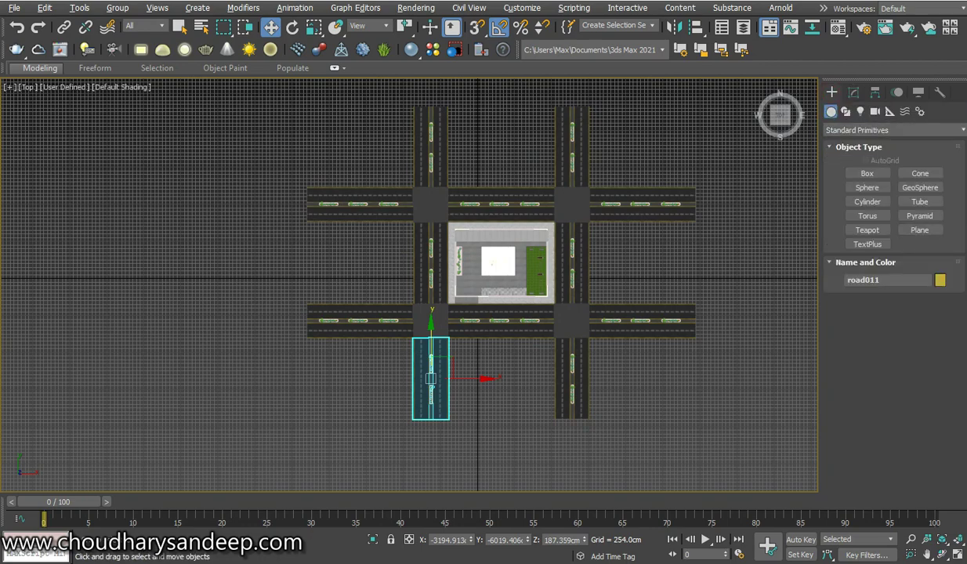
click(920, 229)
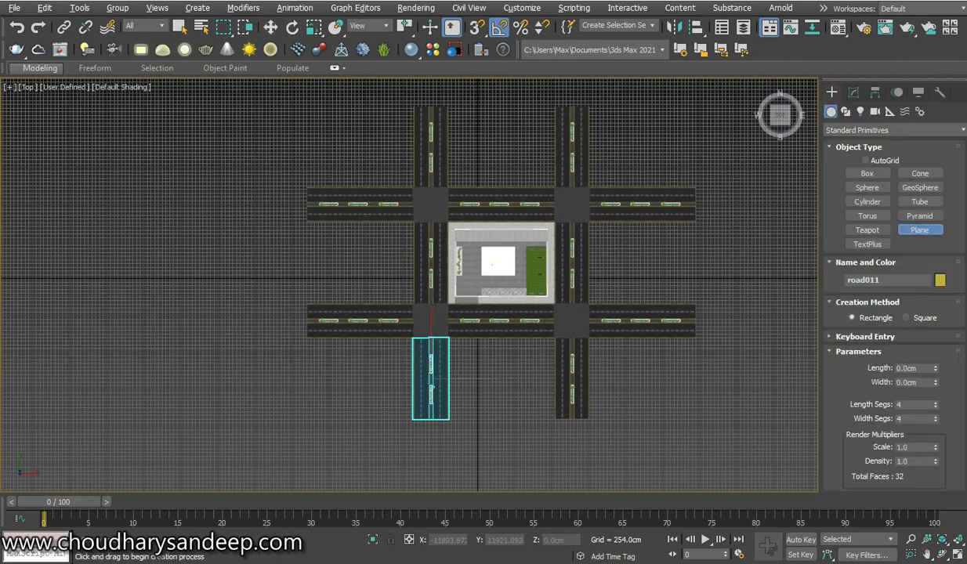
mouse_move(301, 99)
mouse_down()
mouse_move(711, 431)
mouse_move(700, 421)
mouse_up()
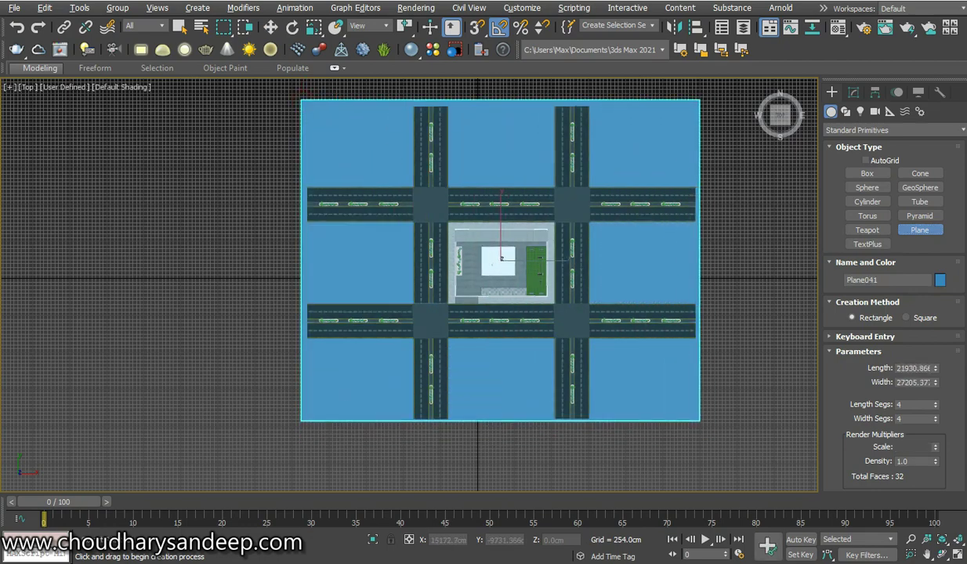
key(w)
Step: Give the plane 3 length segments and 3 width segments, with edged faces shown
click(854, 92)
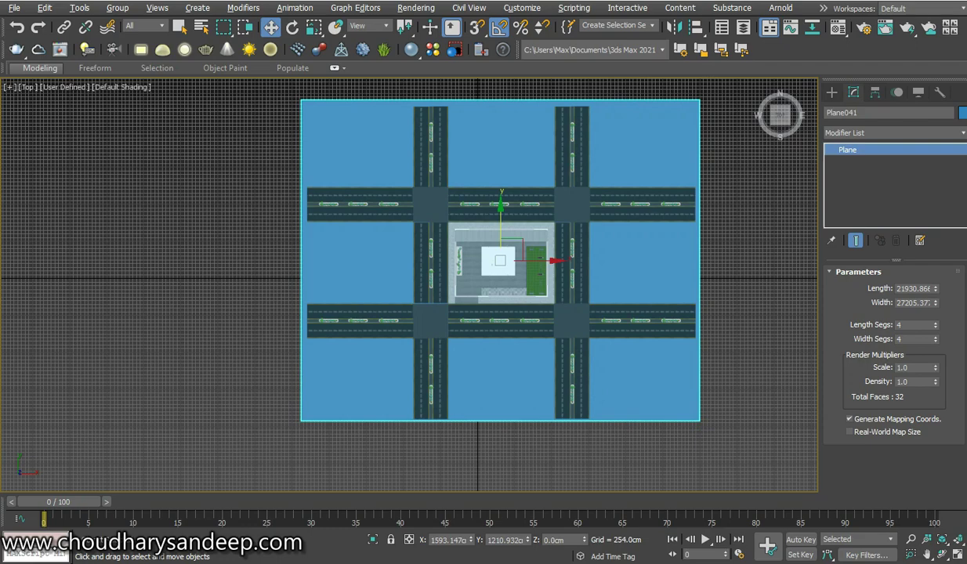
key(F4)
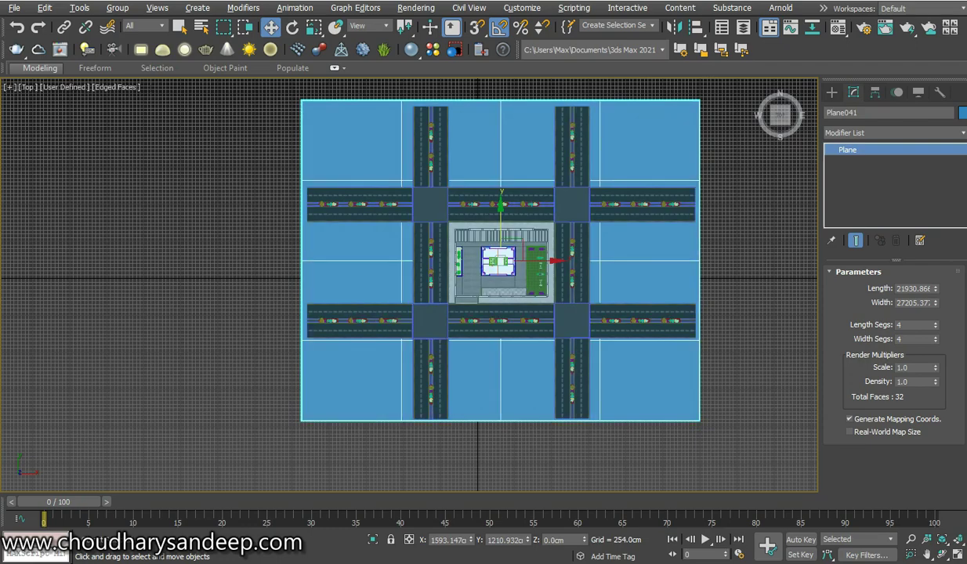
text(3)
key(Return)
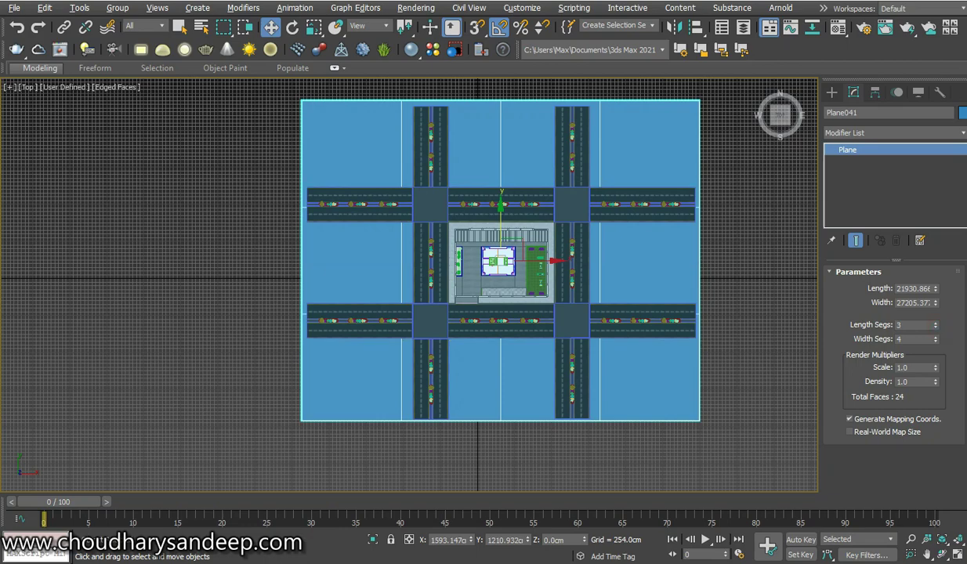
text(3)
key(Return)
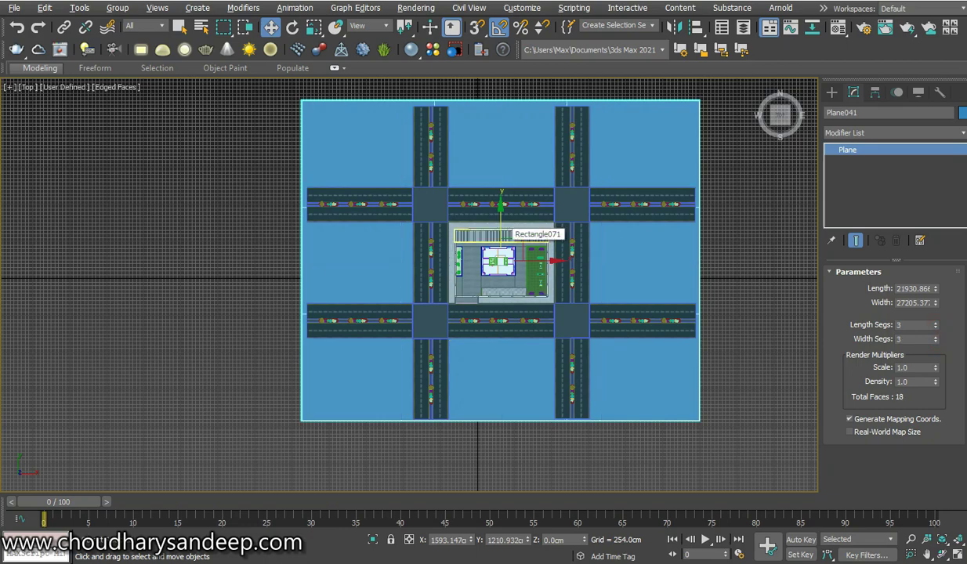
key(F3)
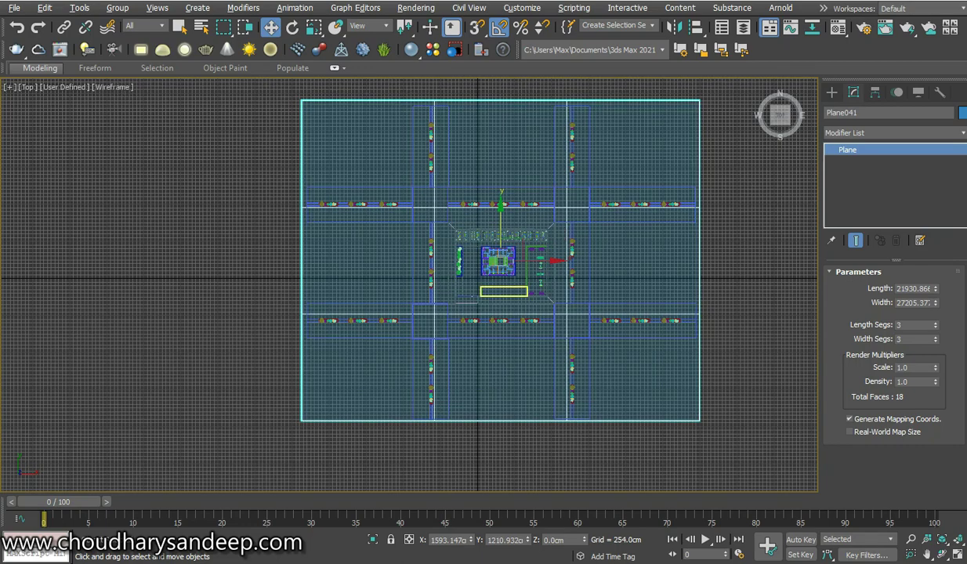
key(F3)
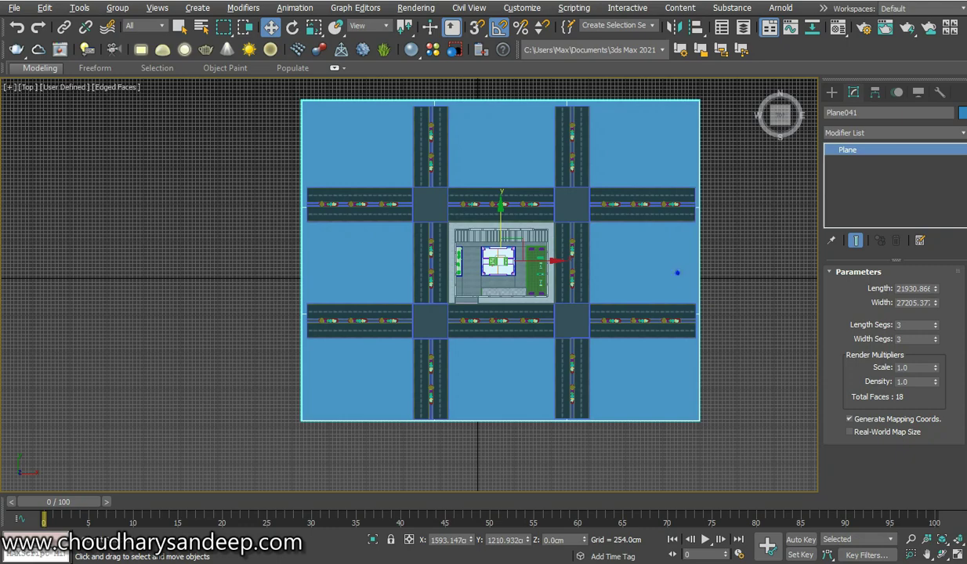
Step: Convert Plane041 to an Editable Poly and briefly check its Polygon sub-level
right_click(677, 268)
mouse_move(702, 409)
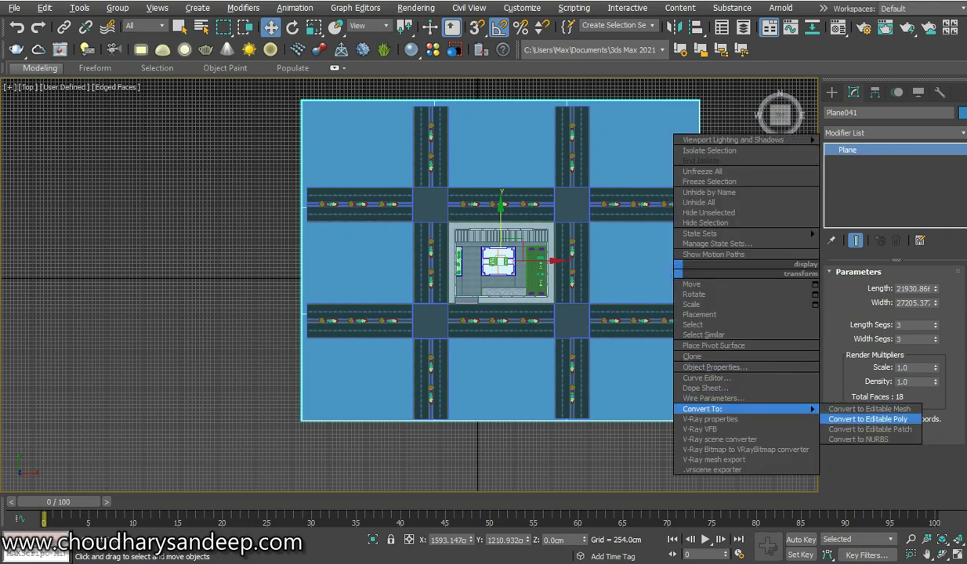
click(868, 420)
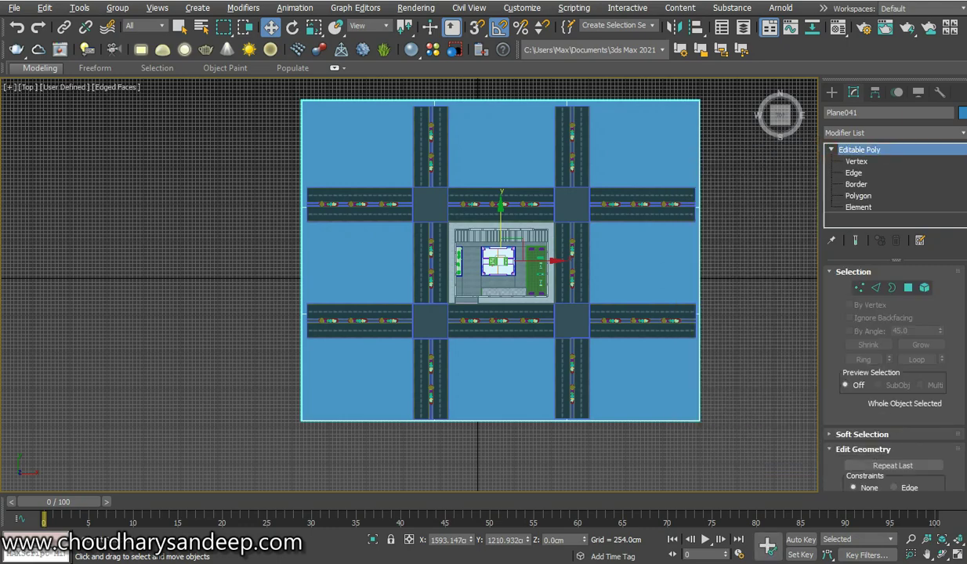
click(858, 195)
click(618, 156)
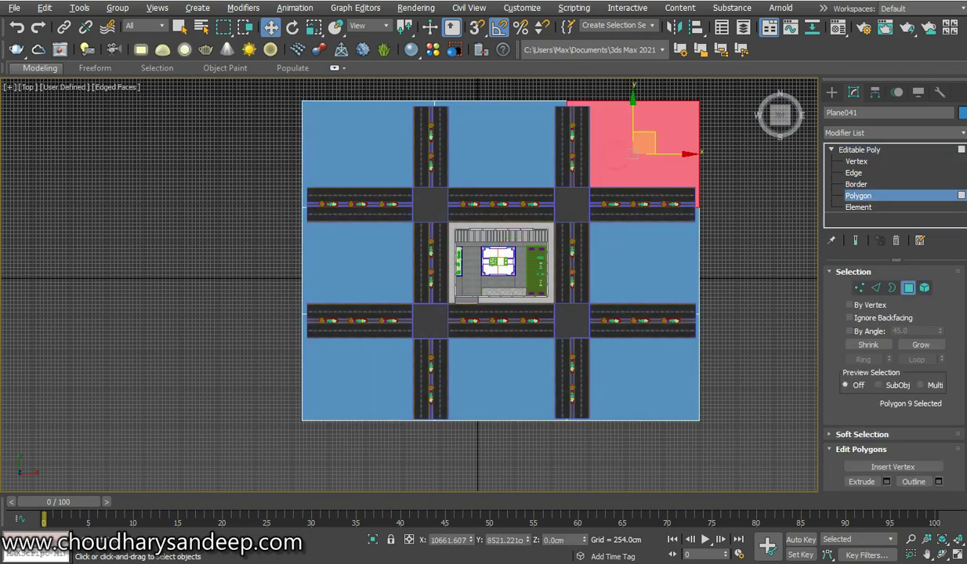
middle_drag(501, 205, 480, 257)
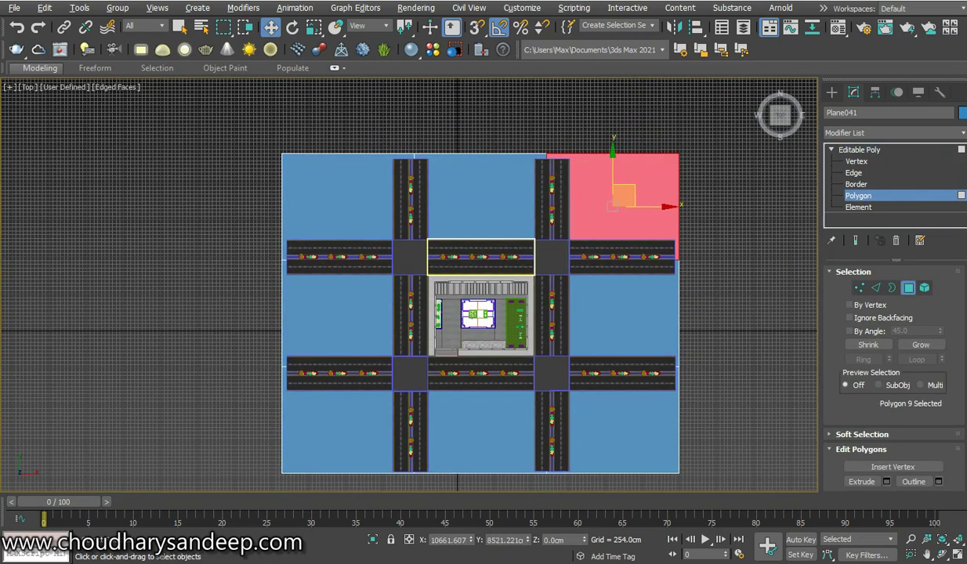
click(859, 149)
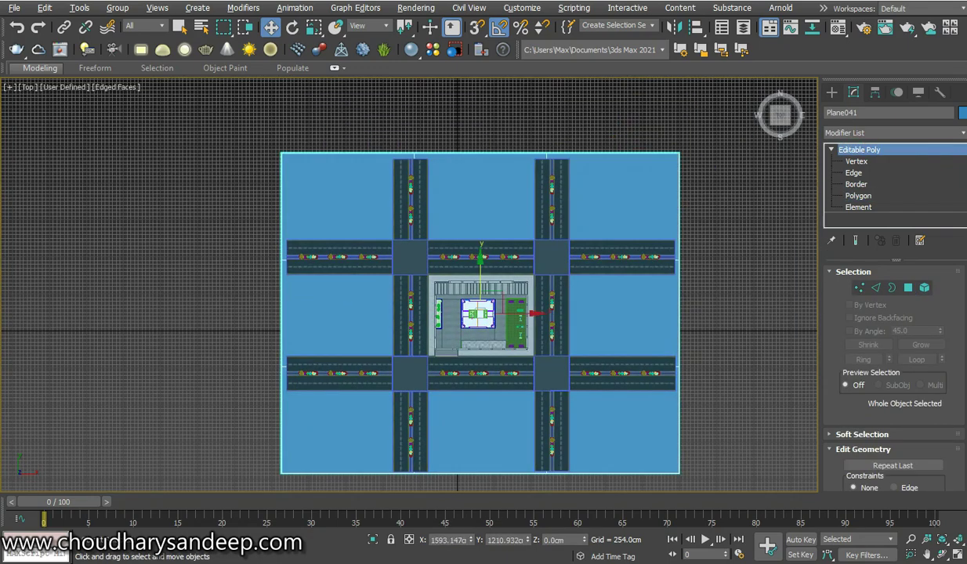
Step: Assign a fresh Material Editor material to the ground plane
key(m)
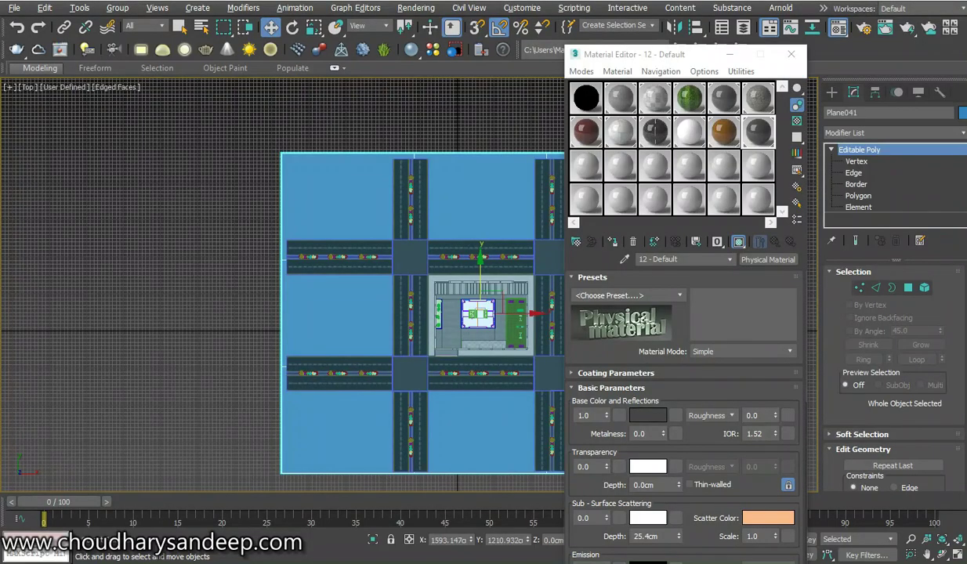
mouse_move(639, 55)
mouse_down()
mouse_move(660, 33)
mouse_move(702, 33)
mouse_up()
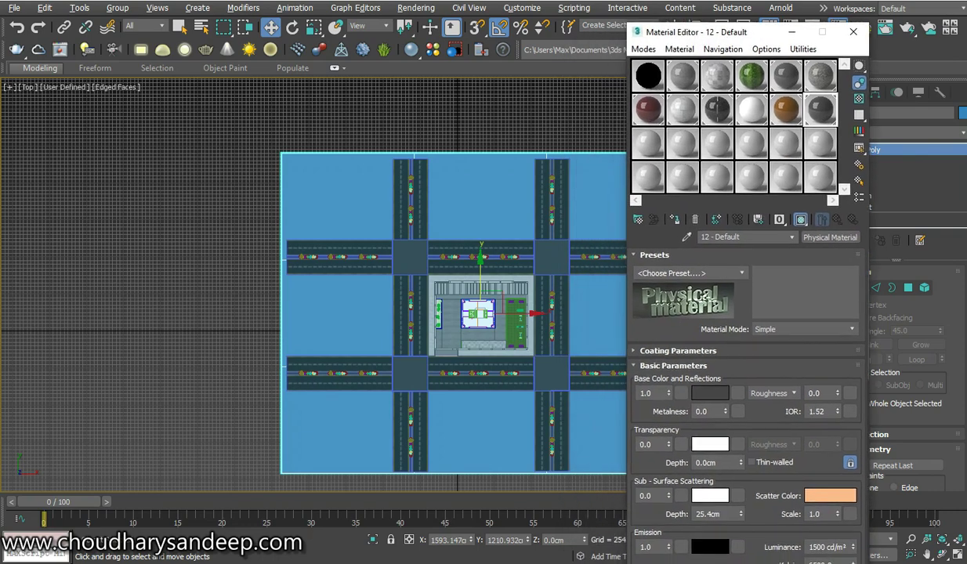
click(647, 143)
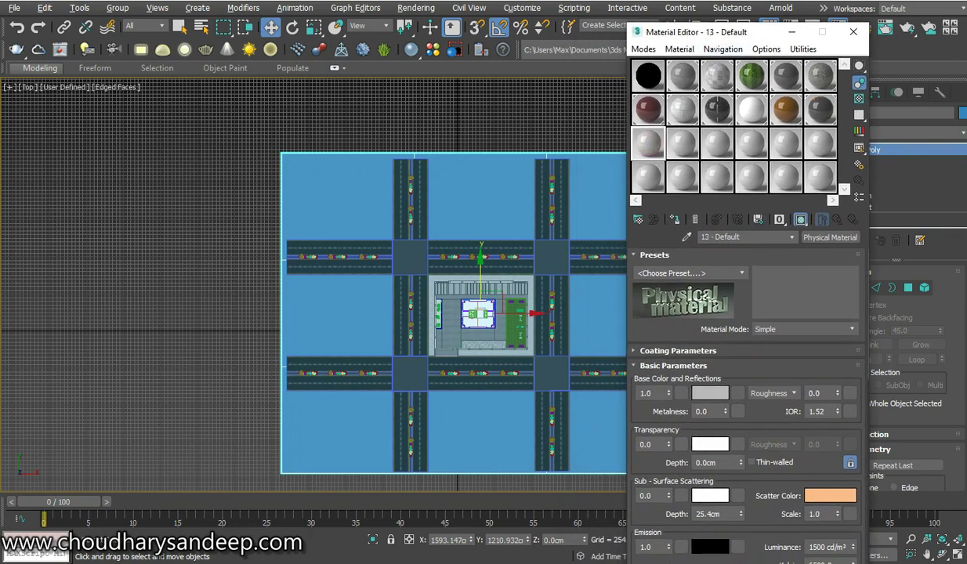
click(674, 219)
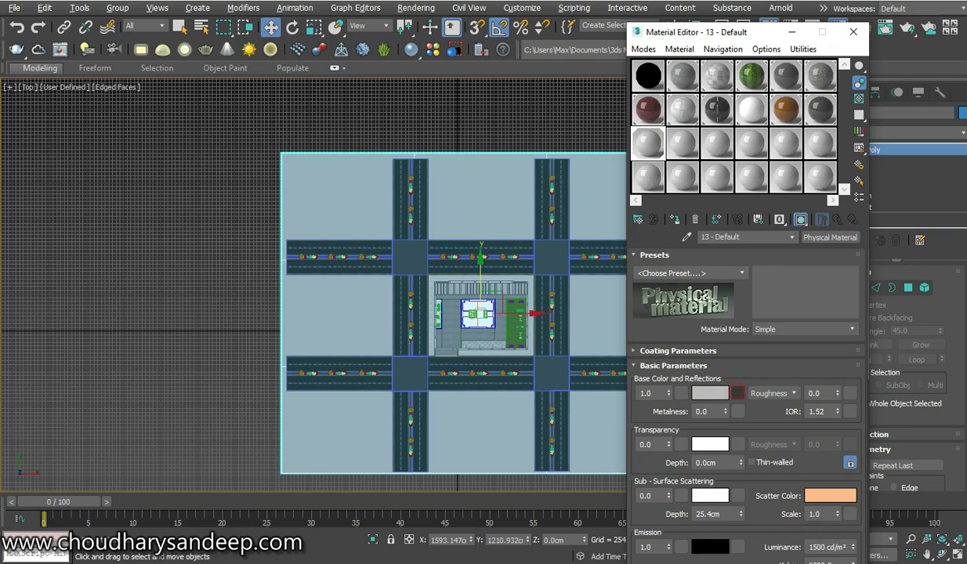
Step: Set the material's Base Color map to the bitmap F:\Textures\Grass\4-green-grass-ground.jpg
click(738, 393)
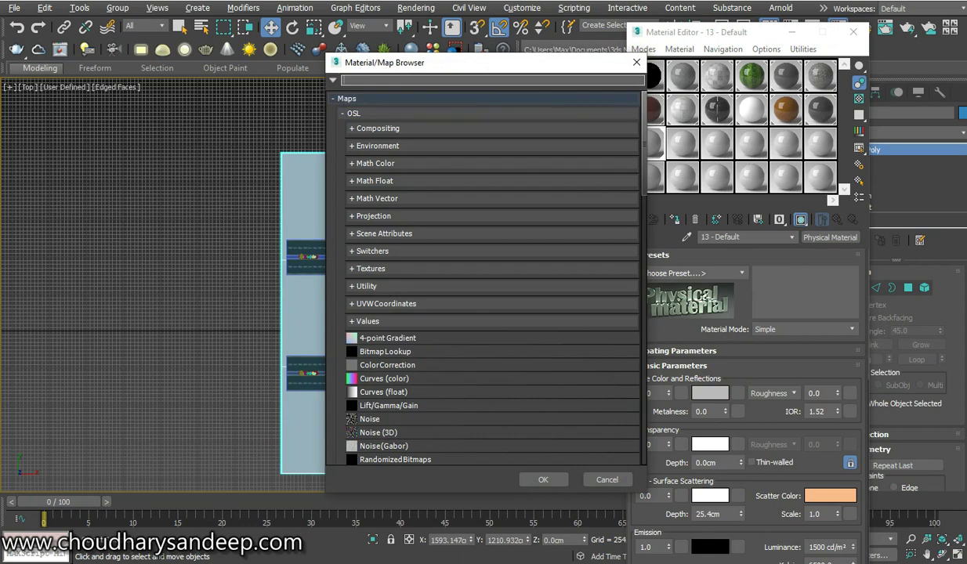
click(351, 113)
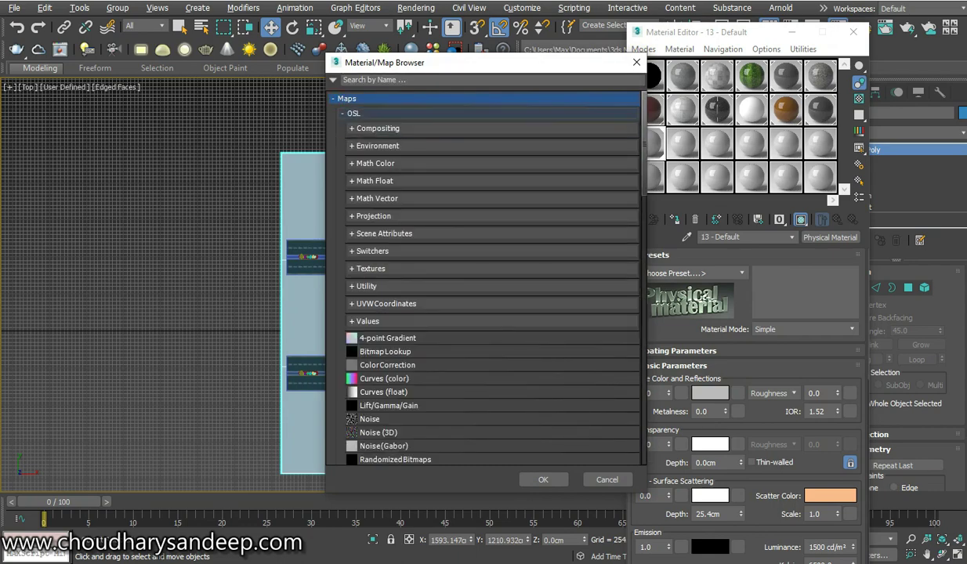
double_click(386, 158)
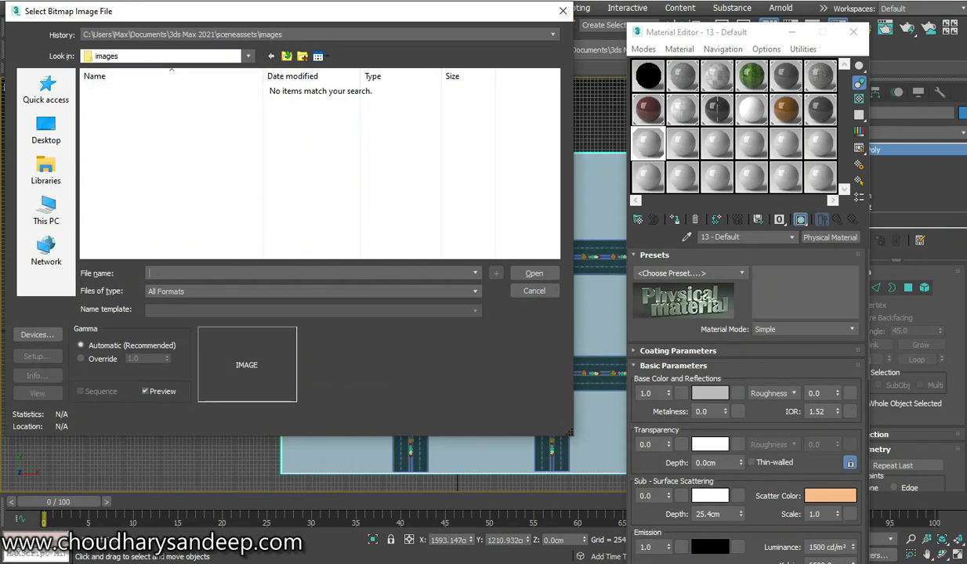
click(553, 34)
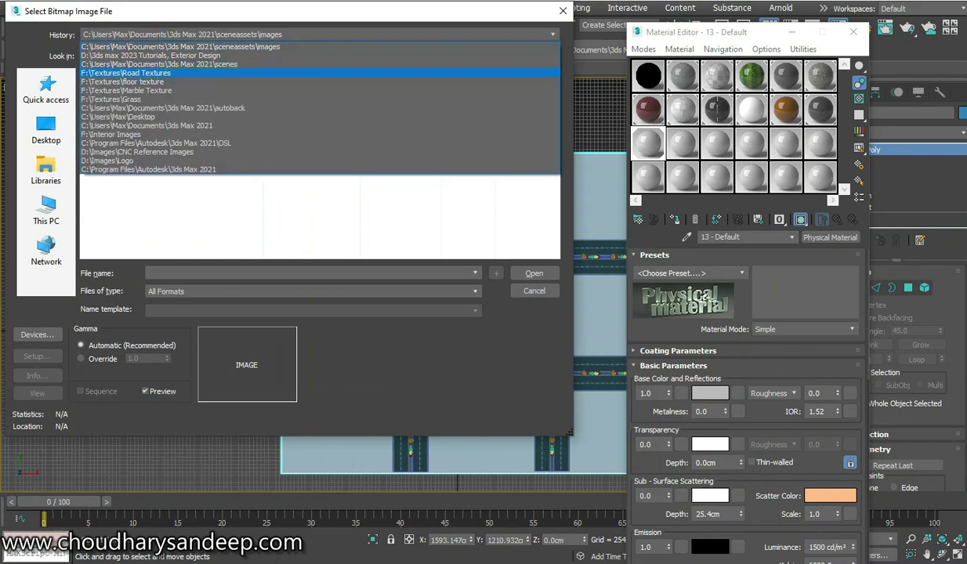
click(123, 81)
click(272, 56)
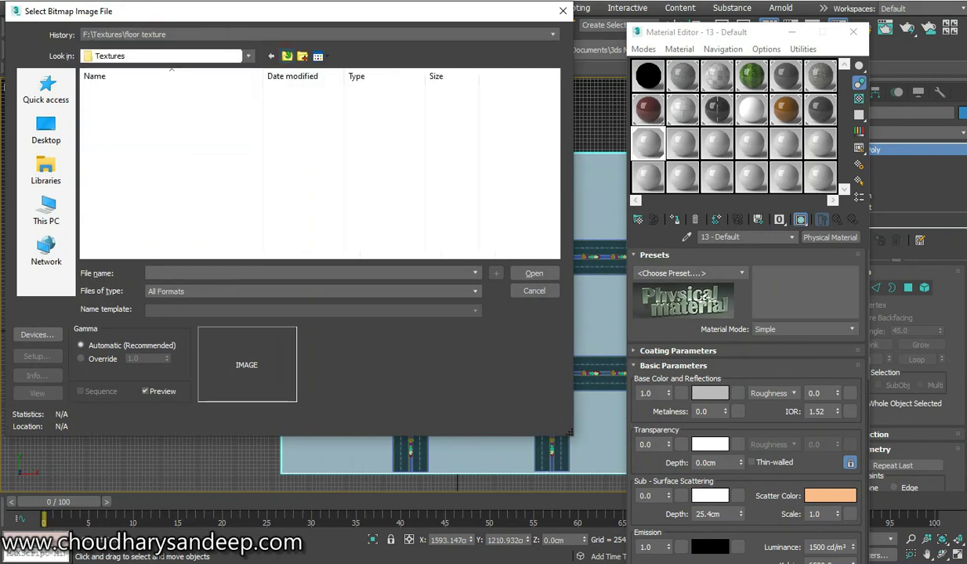
double_click(106, 142)
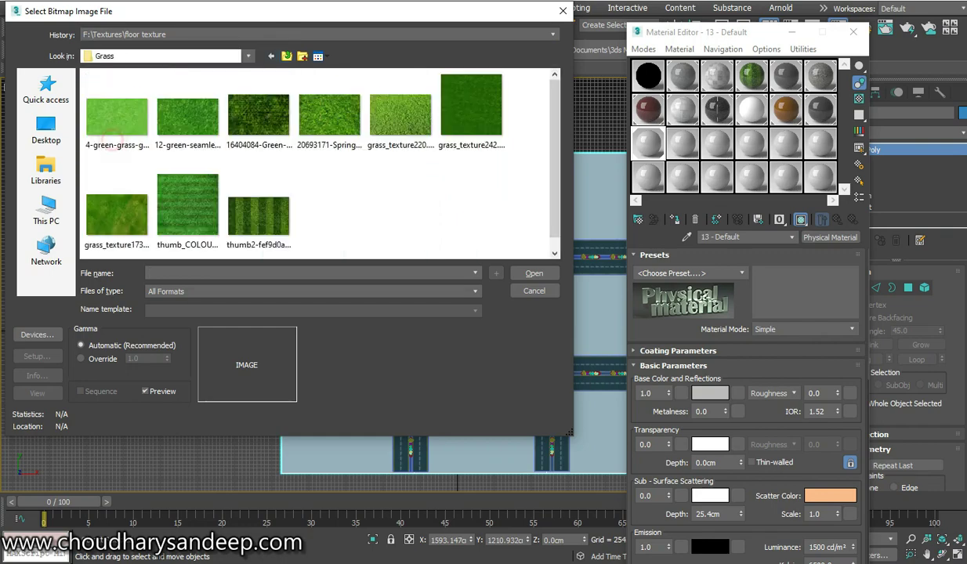
click(117, 117)
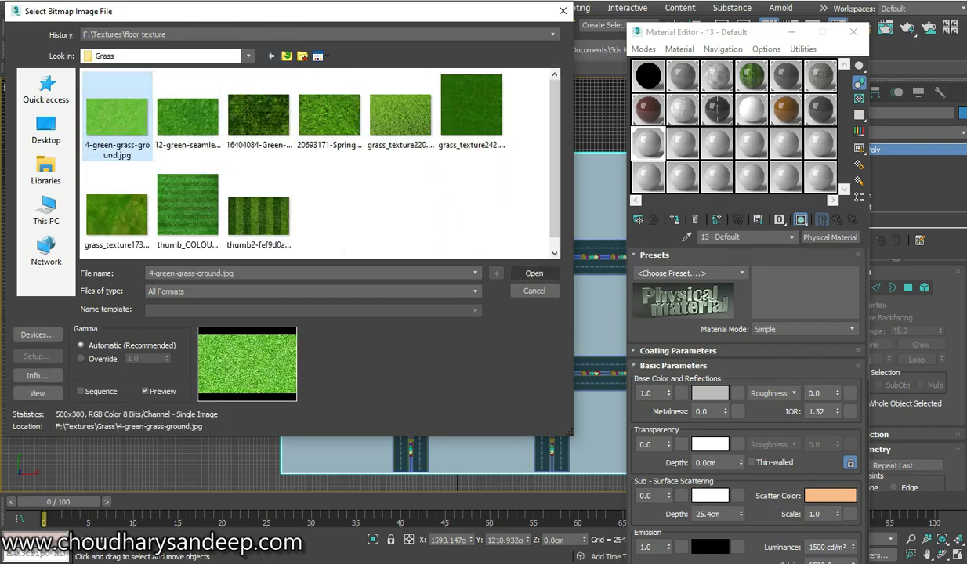
click(533, 273)
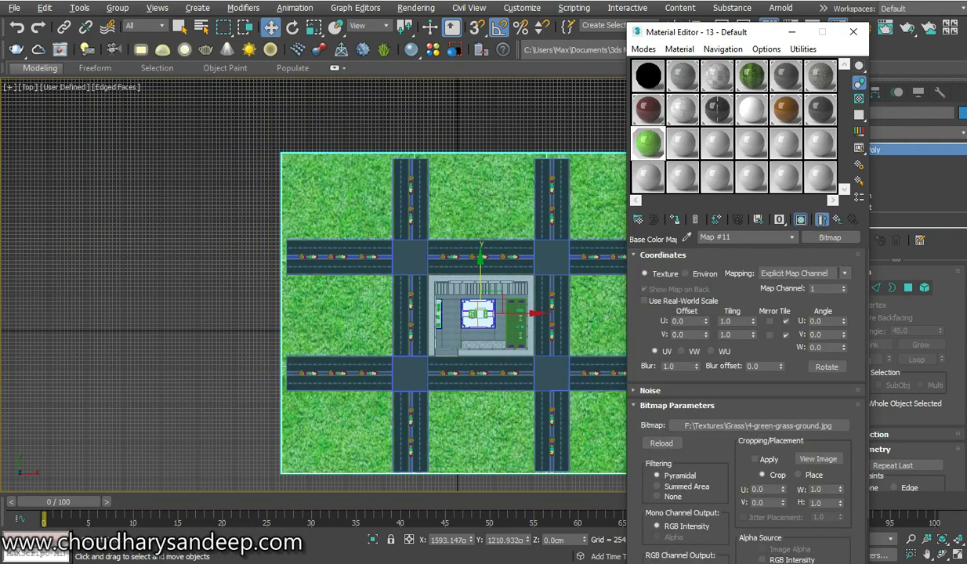
scroll(481, 204, up, 1)
scroll(481, 204, up, 2)
scroll(481, 204, down, 1)
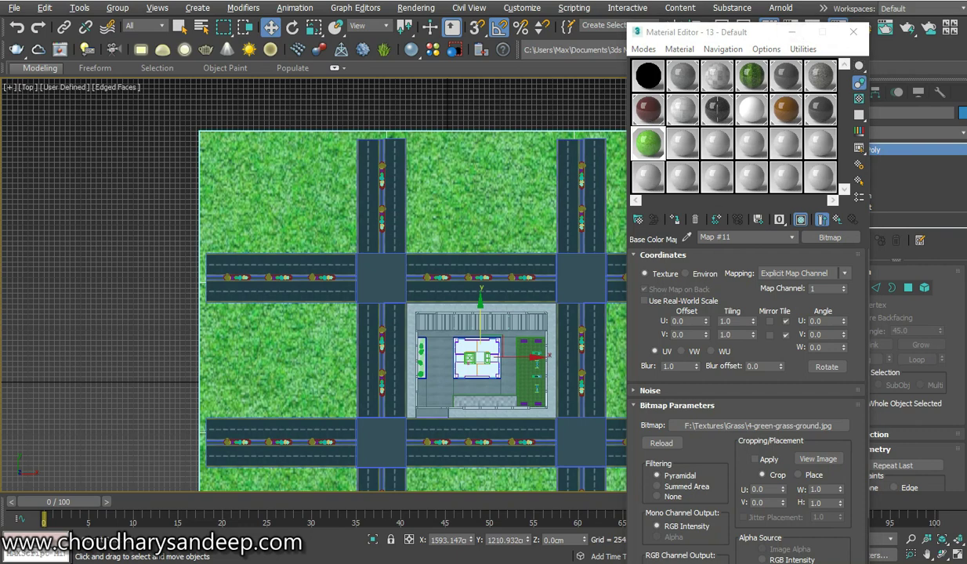
Step: Select the top-middle and bottom-right polygons and pick the next empty material slot
key(4)
click(436, 199)
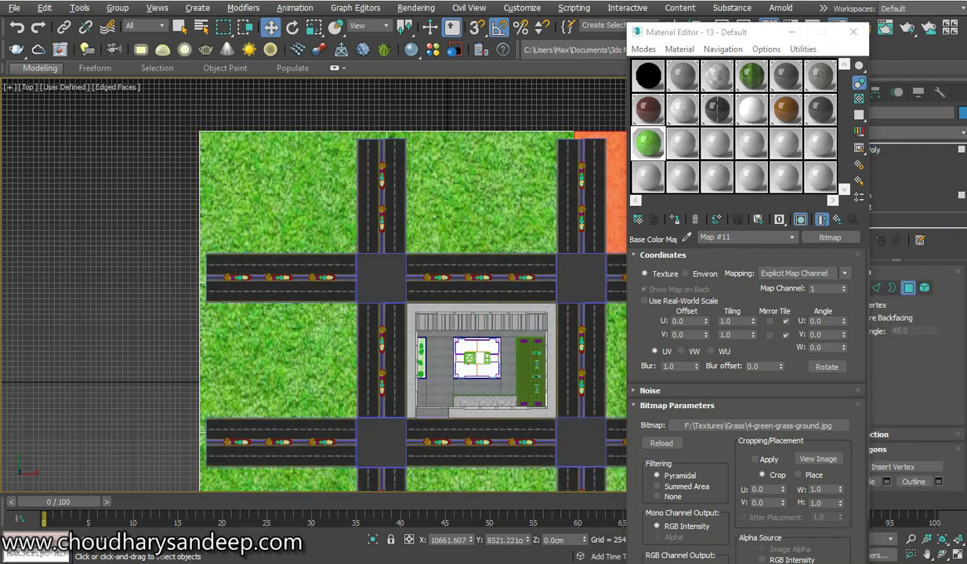
click(436, 199)
middle_drag(482, 207, 328, 210)
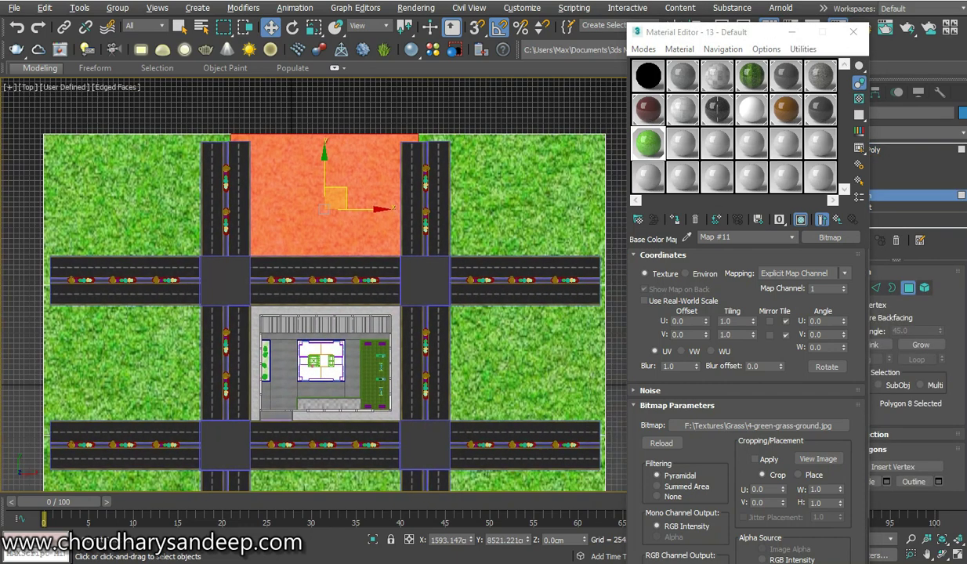
scroll(435, 200, down, 3)
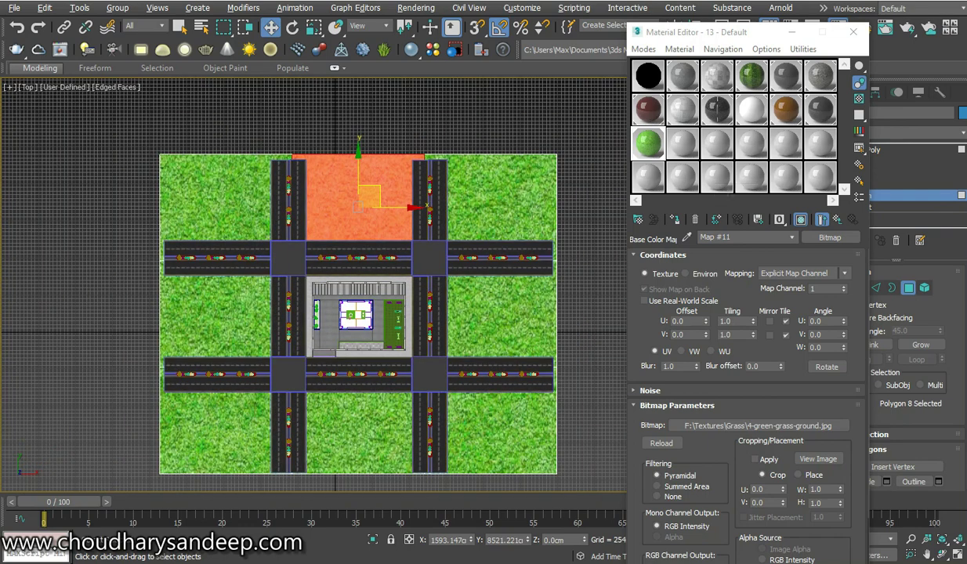
click(683, 143)
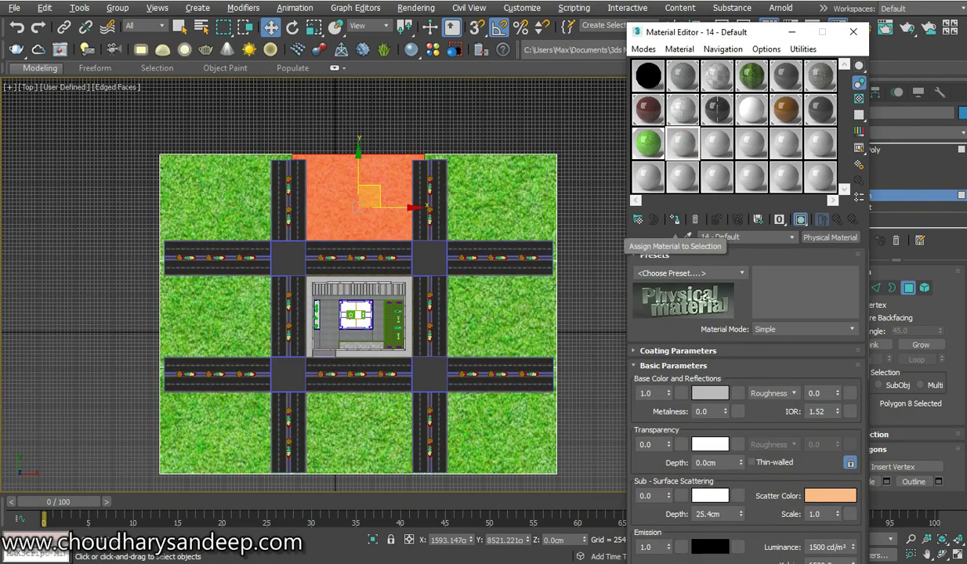
ctrl+click(494, 415)
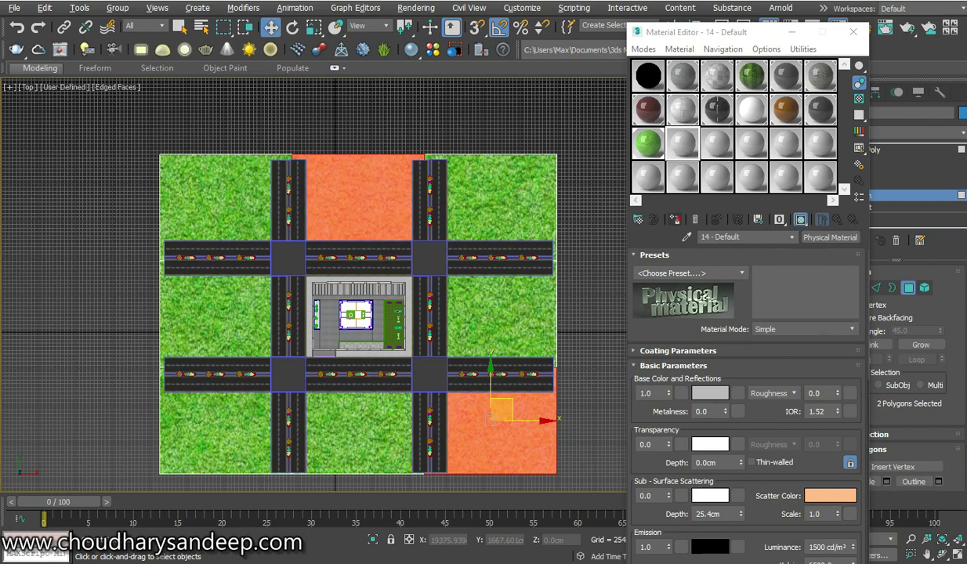
Step: Map that material's base colour to the 12-green-seamless-grass-texture.jpg bitmap
click(738, 393)
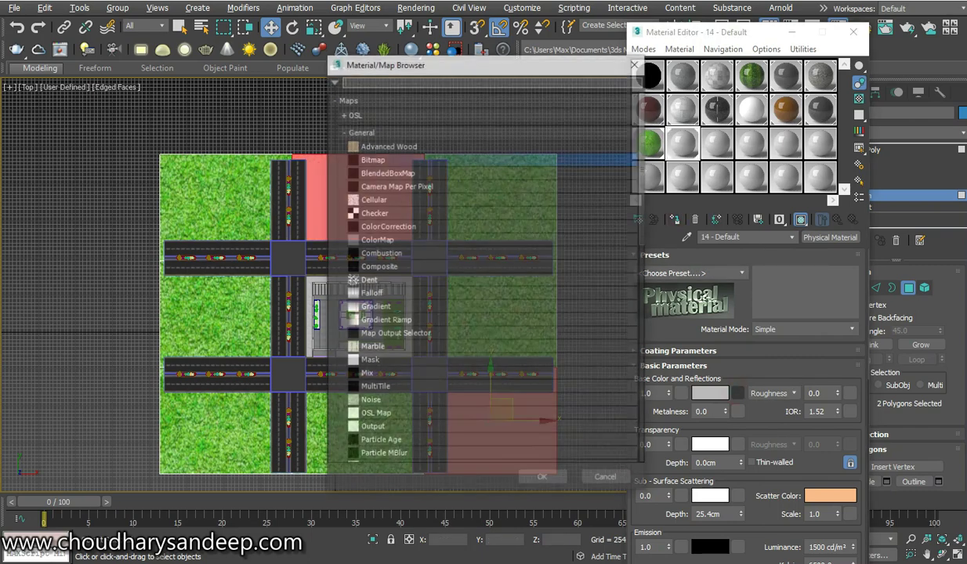
double_click(372, 158)
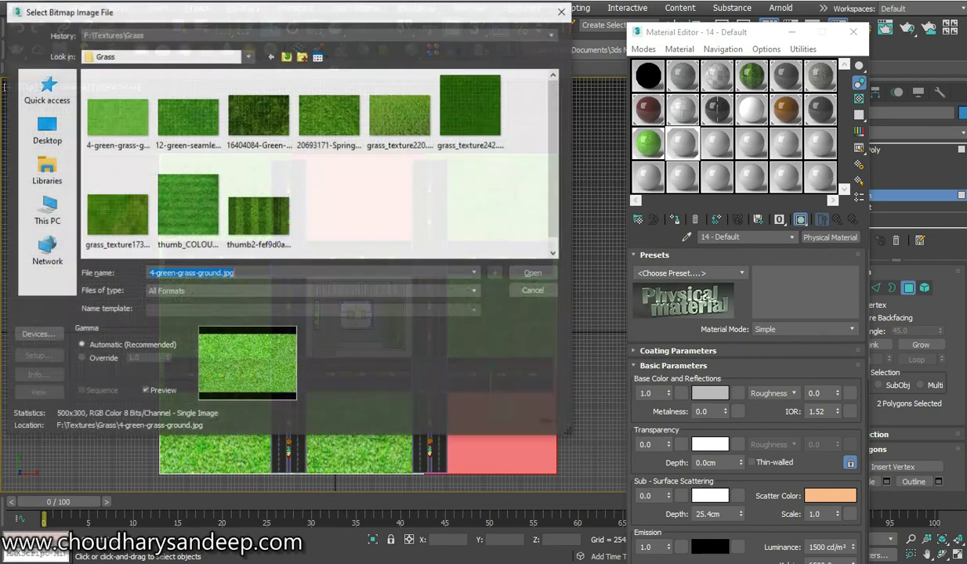
click(188, 117)
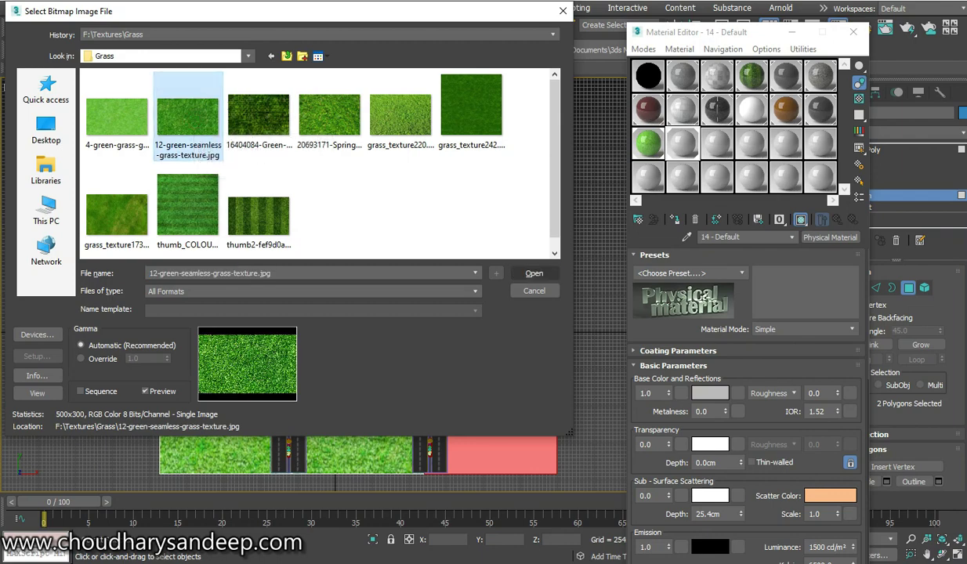
click(533, 273)
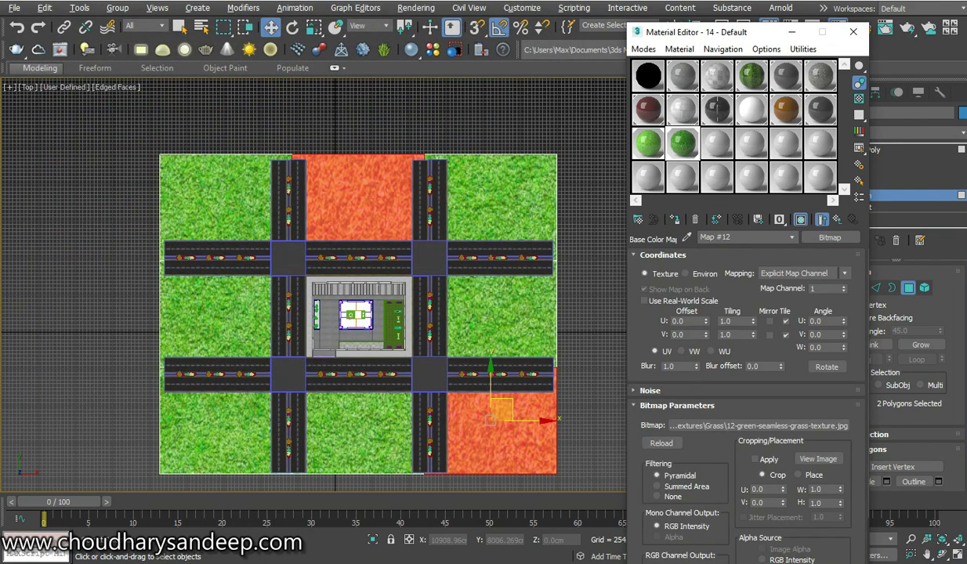
click(501, 200)
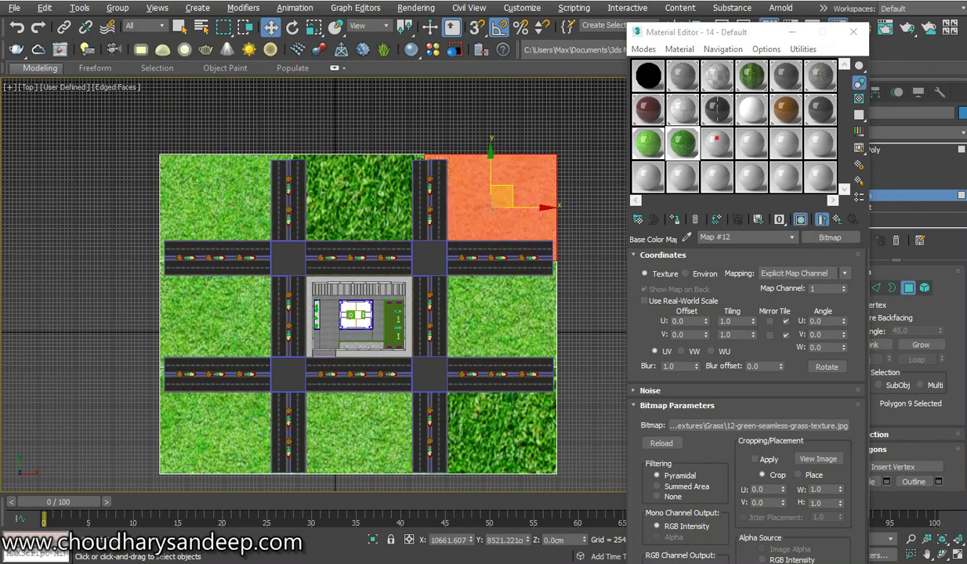
Step: Assign a new material to the top-right and left-middle grass polygons
click(716, 141)
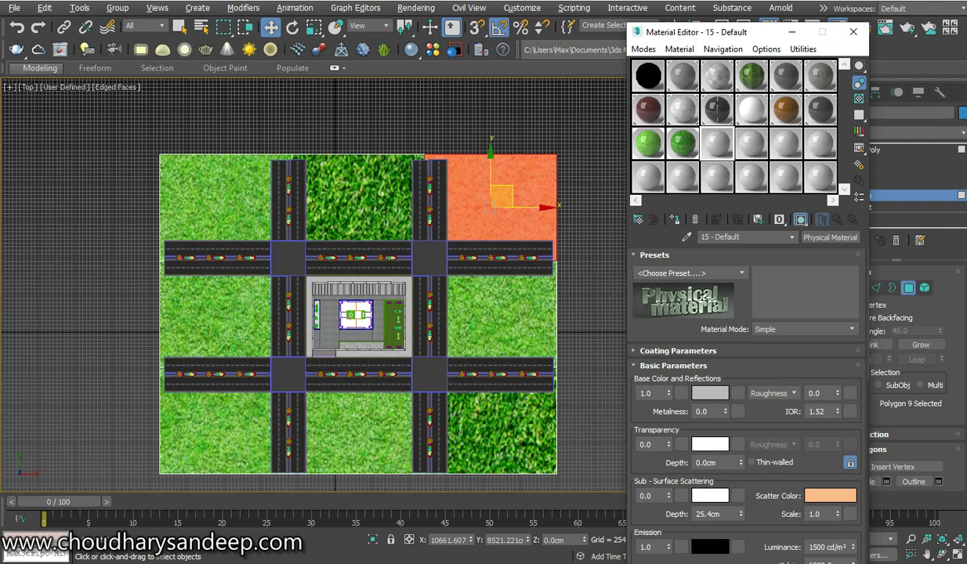
ctrl+click(224, 313)
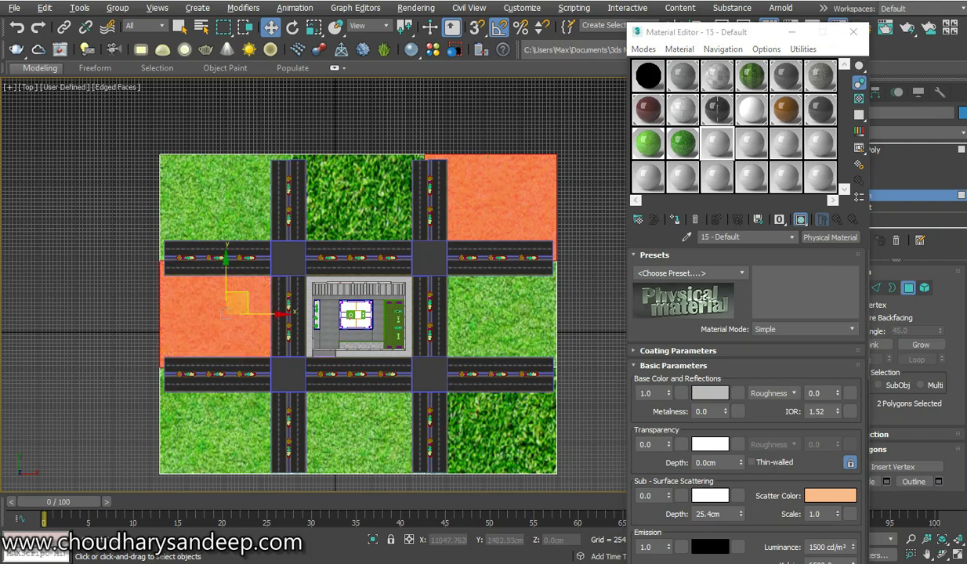
click(675, 219)
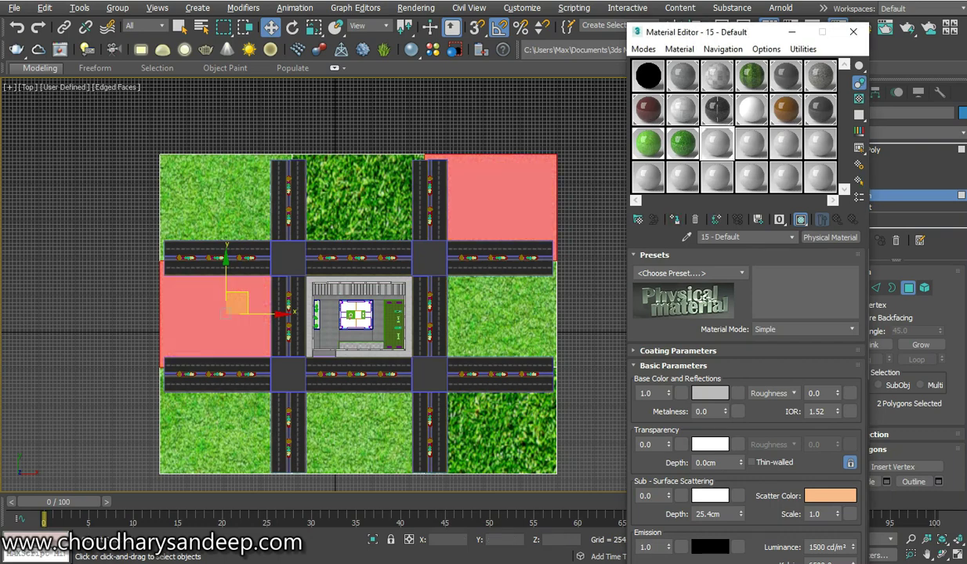
Step: Load thumb_COLOURBOX10119549.jpg as that material's Base Color bitmap
click(737, 393)
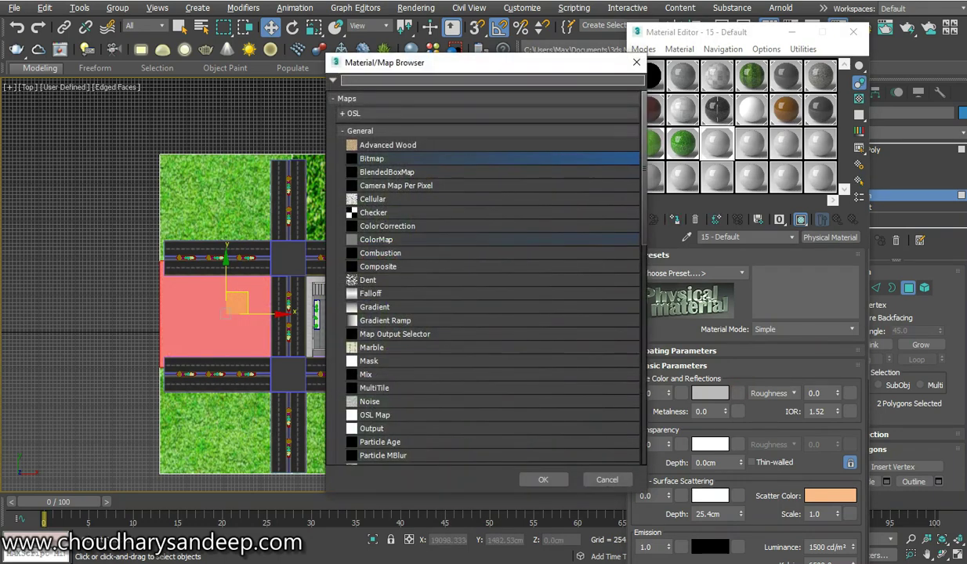
double_click(372, 159)
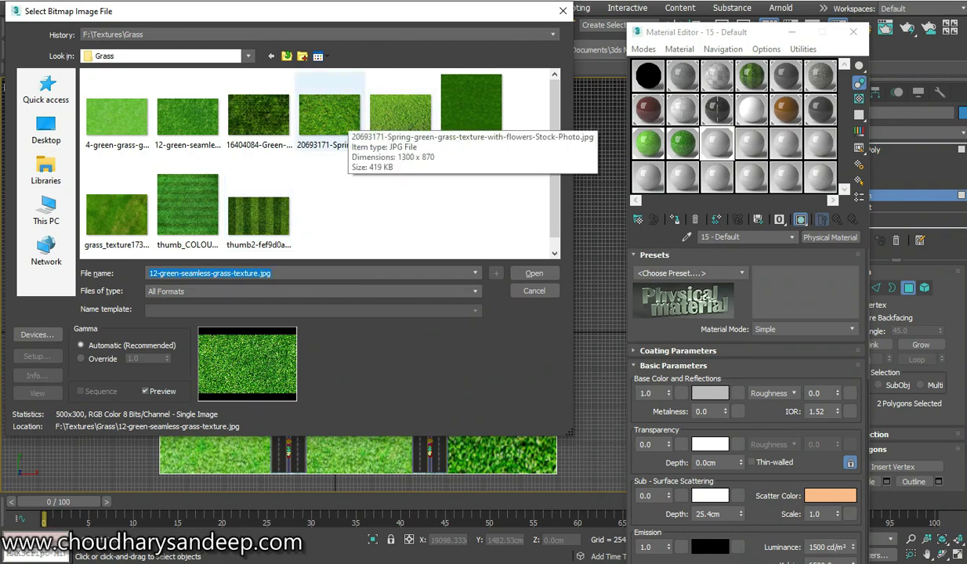
click(330, 114)
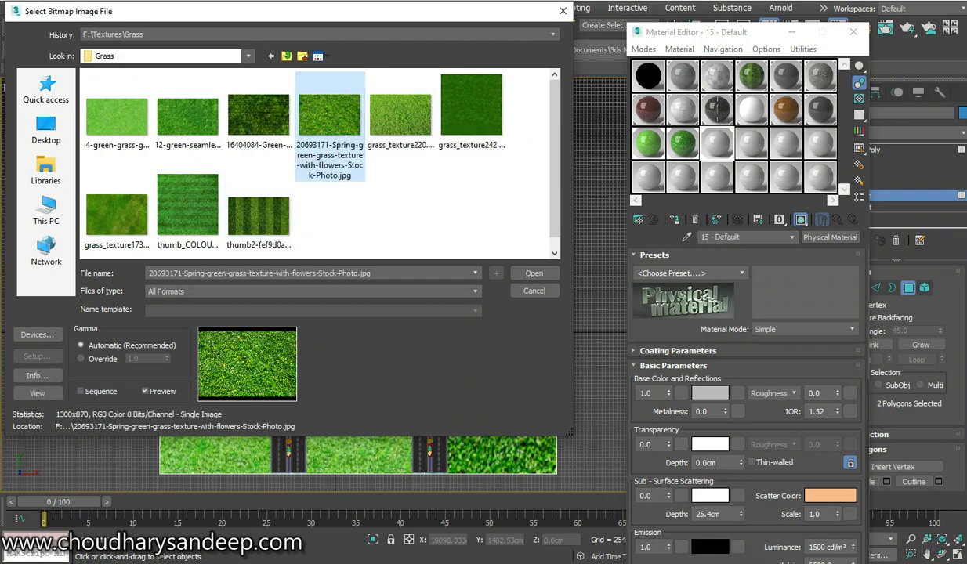
click(188, 206)
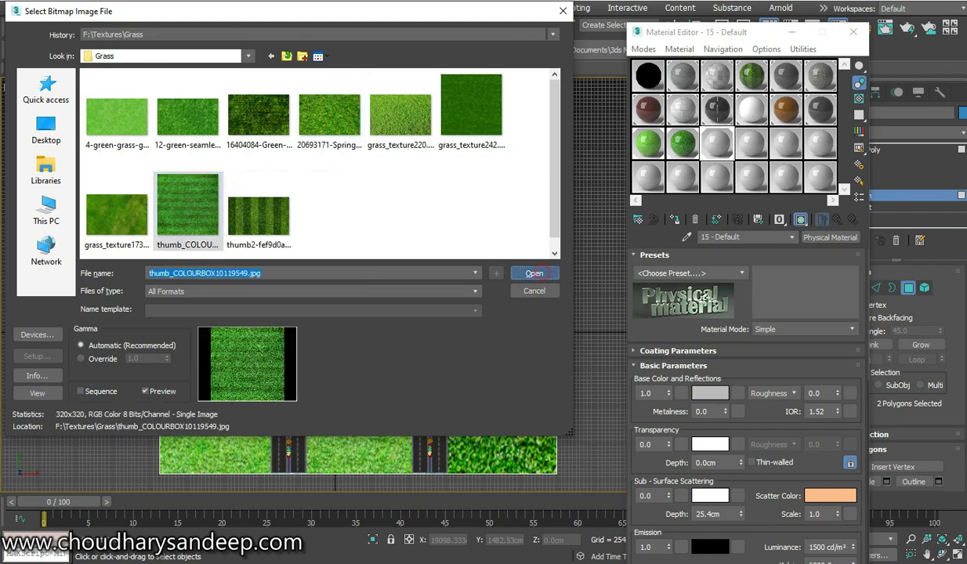
click(534, 273)
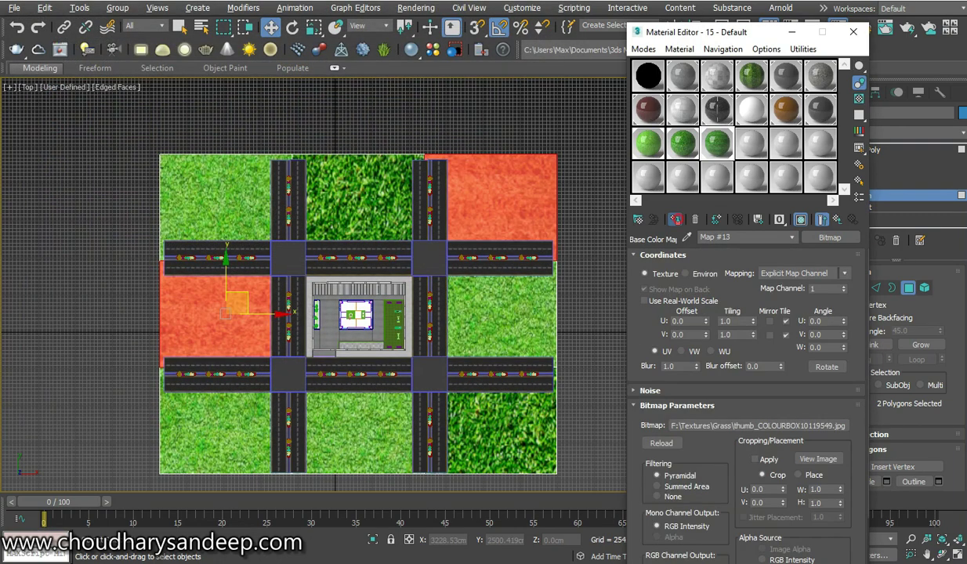
Step: Assign a fourth material to the right-middle and bottom-left patches
click(752, 144)
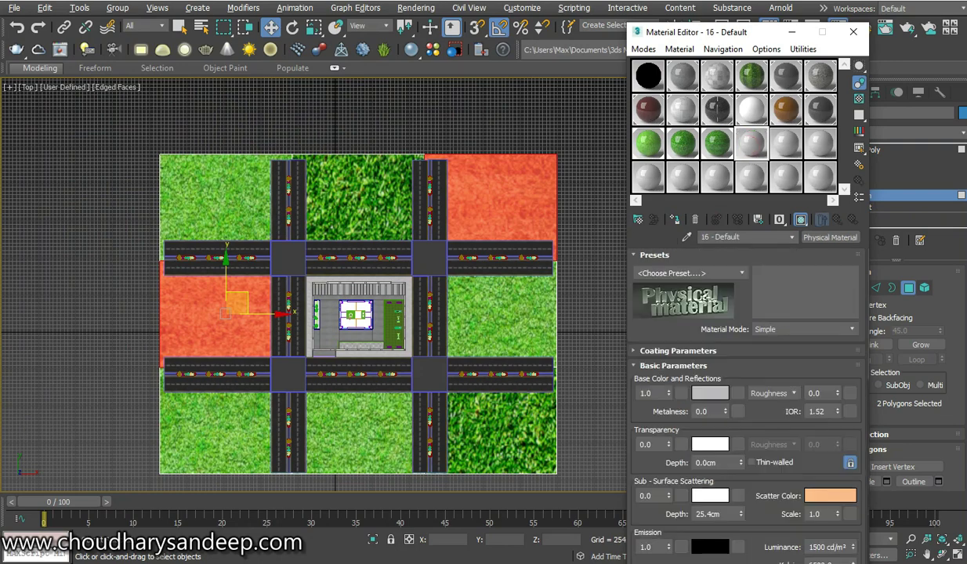
click(502, 313)
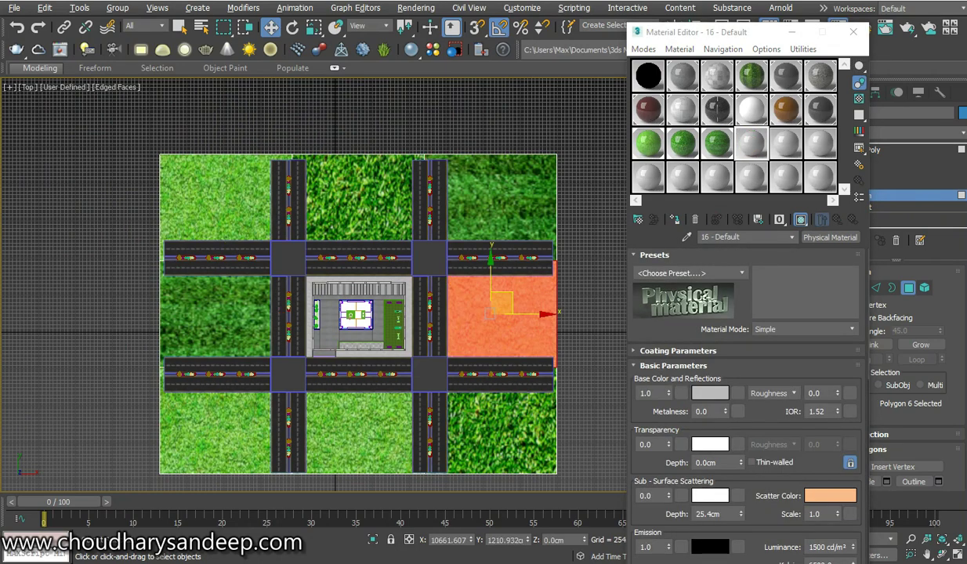
ctrl+click(221, 418)
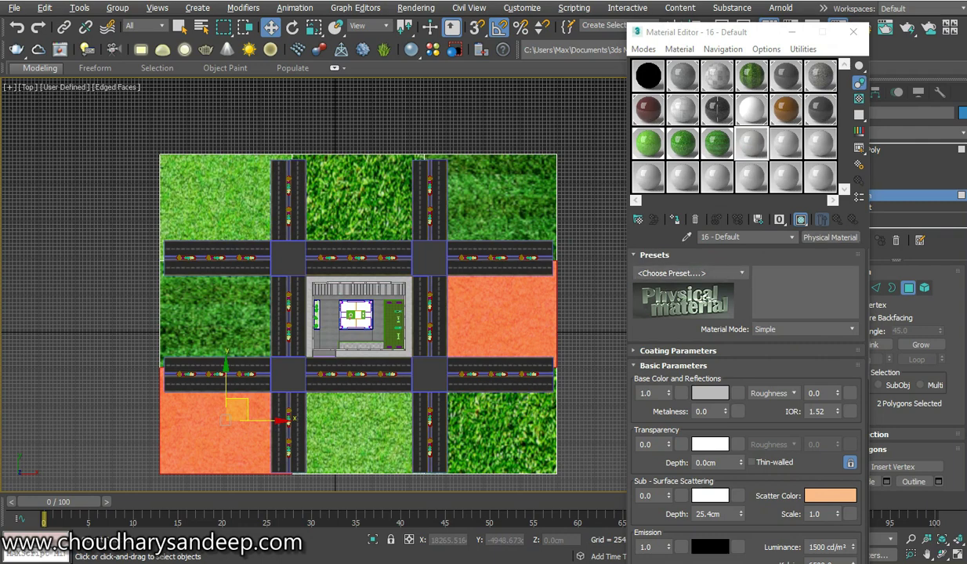
click(674, 219)
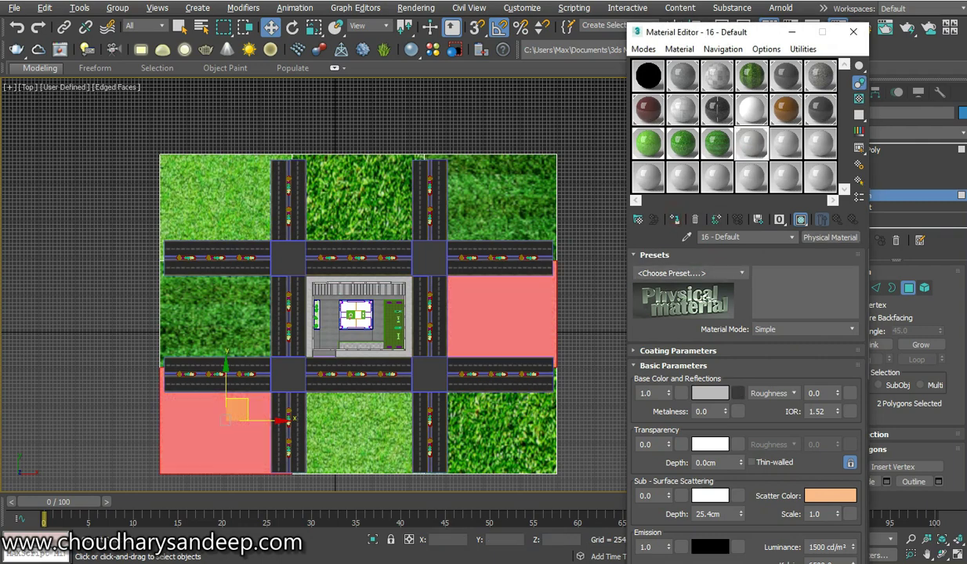
Step: Use the brick-style green grass JPG as its Base Color bitmap and close the Material Editor
click(739, 393)
double_click(376, 158)
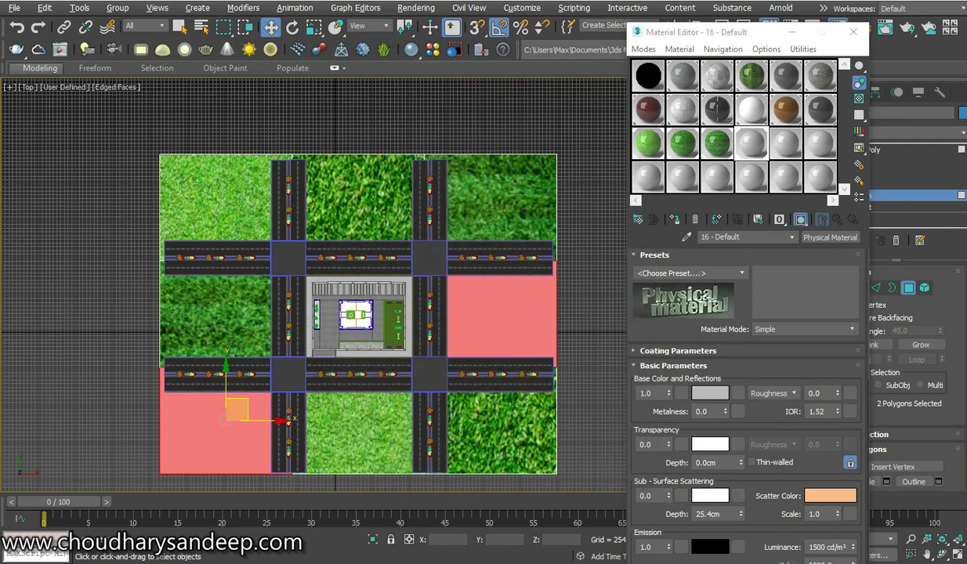
click(258, 114)
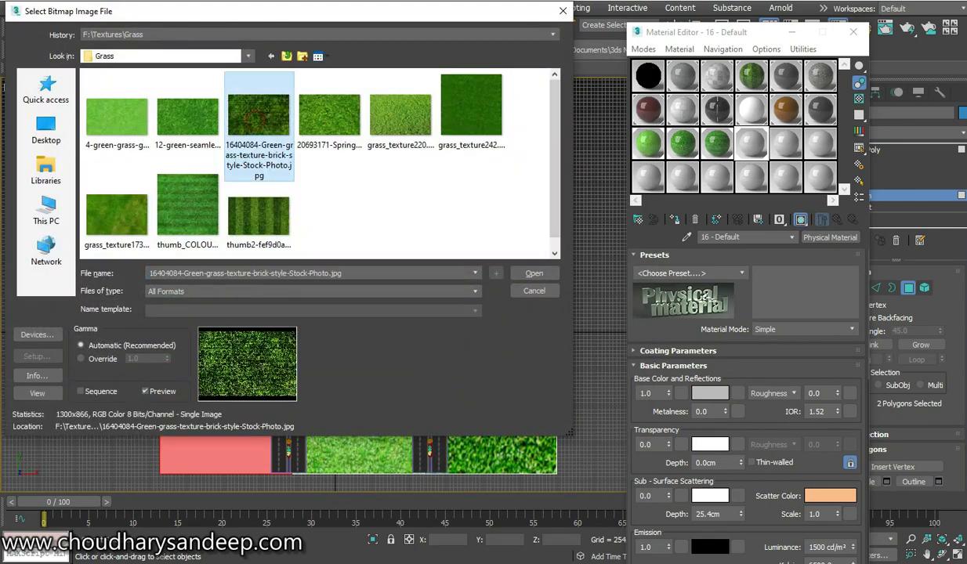
double_click(259, 117)
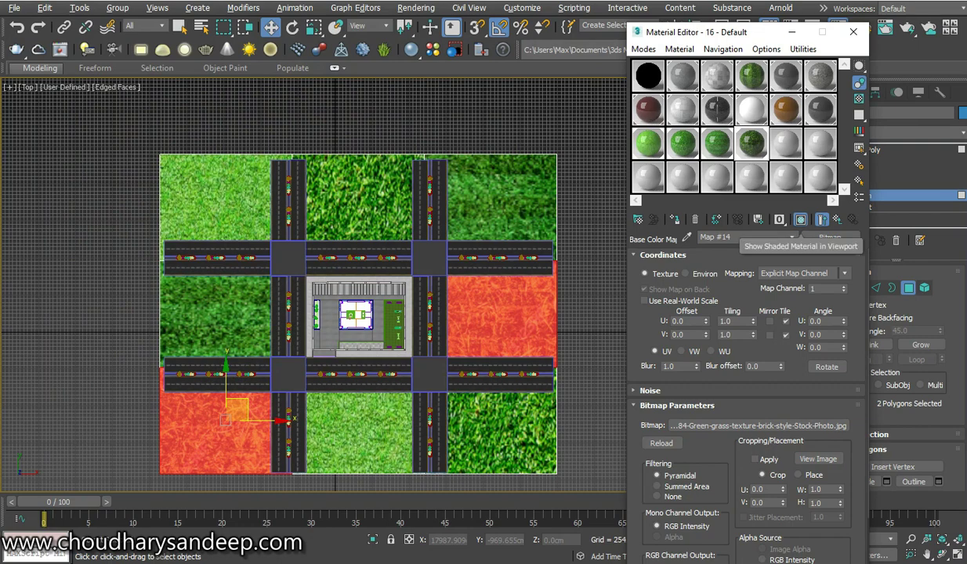
click(653, 220)
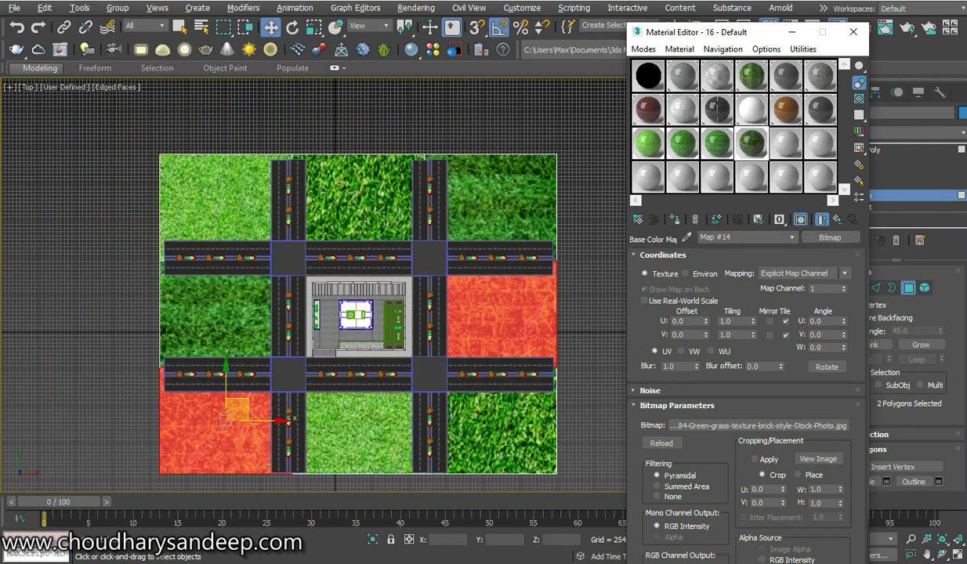
click(853, 32)
Step: Leave Polygon level and browse the Modifier List's U entries without adding one
click(859, 149)
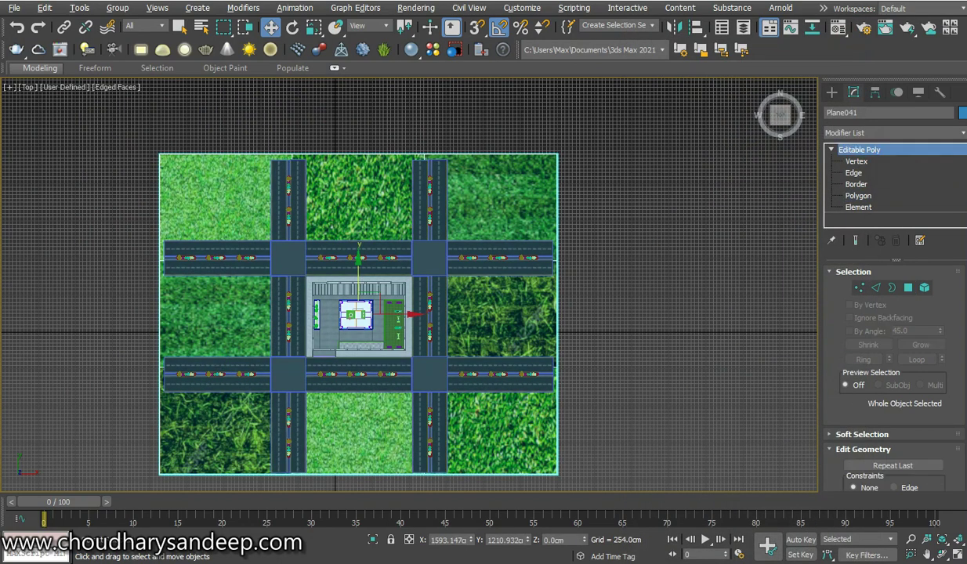
click(886, 132)
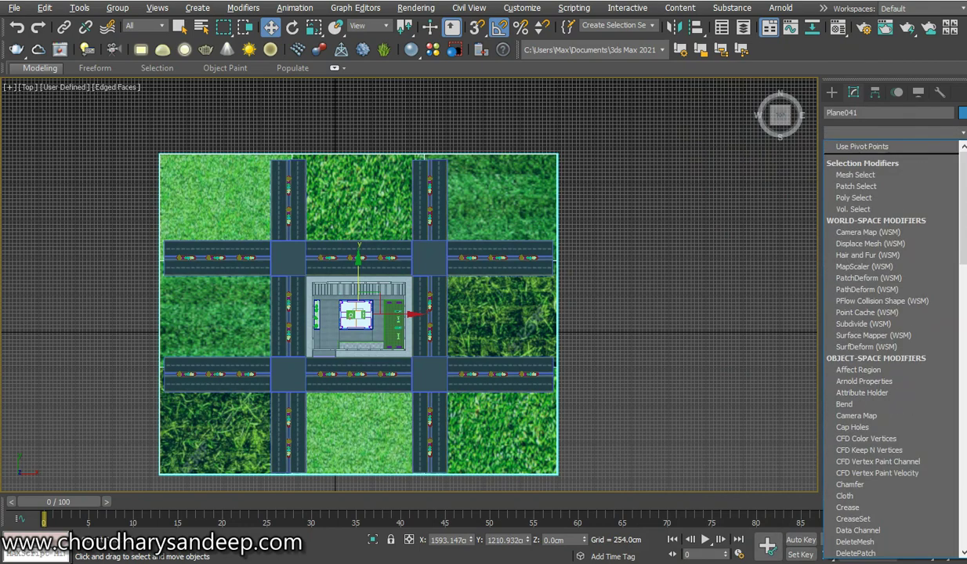
key(u)
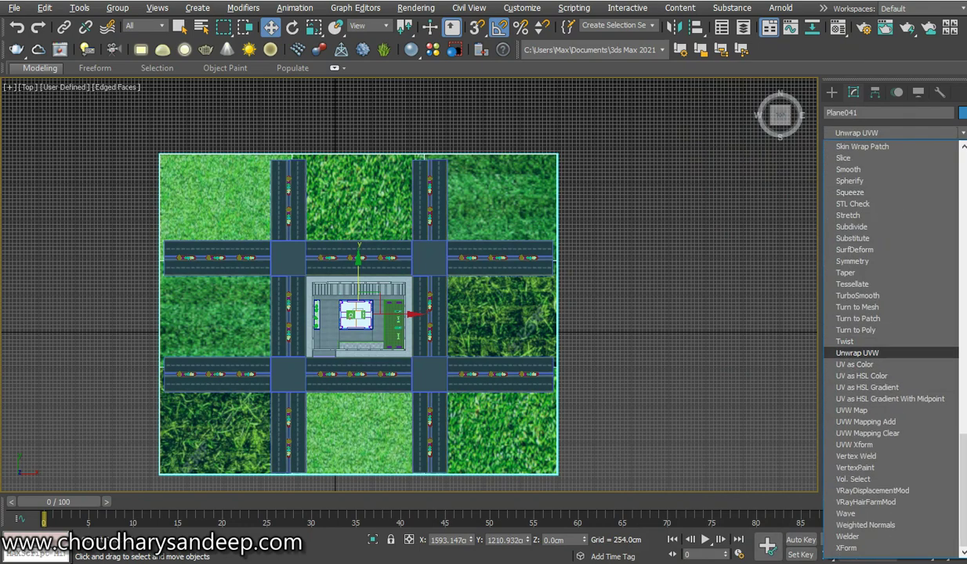
key(Escape)
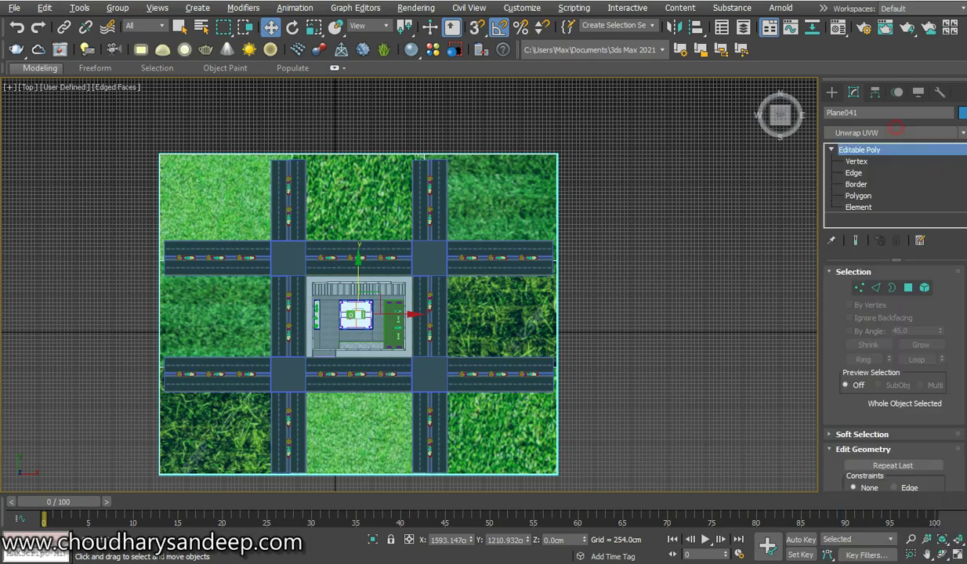
Step: Maximize the Perspective viewport, zoom into the block, and bring up the Modifier List
key(alt+w)
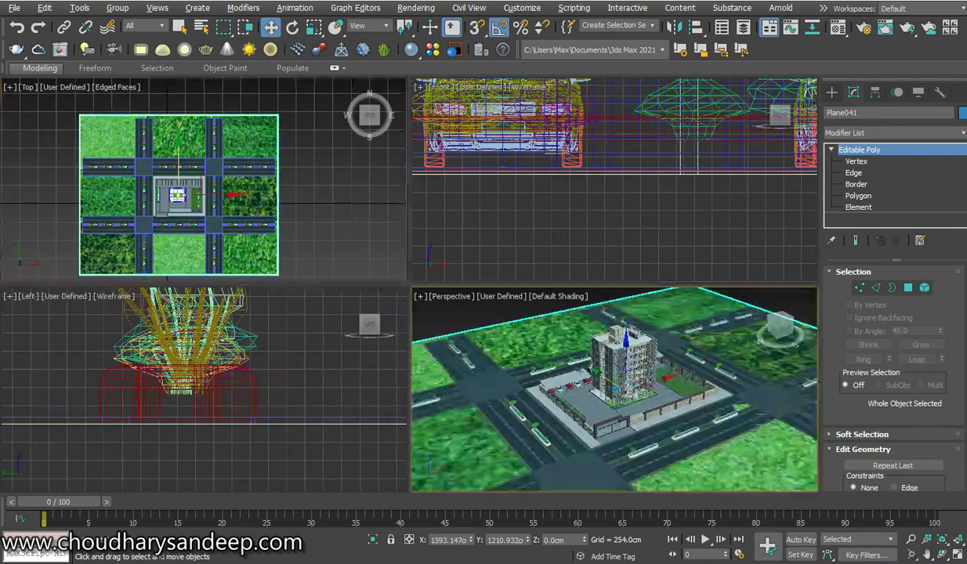
key(alt+w)
scroll(453, 313, up, 4)
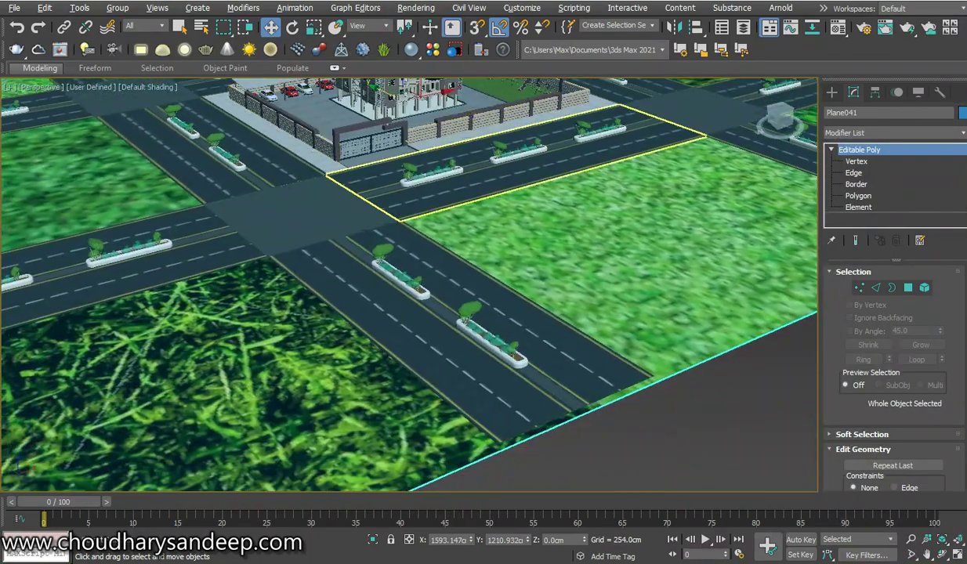
click(453, 302)
scroll(462, 305, up, 1)
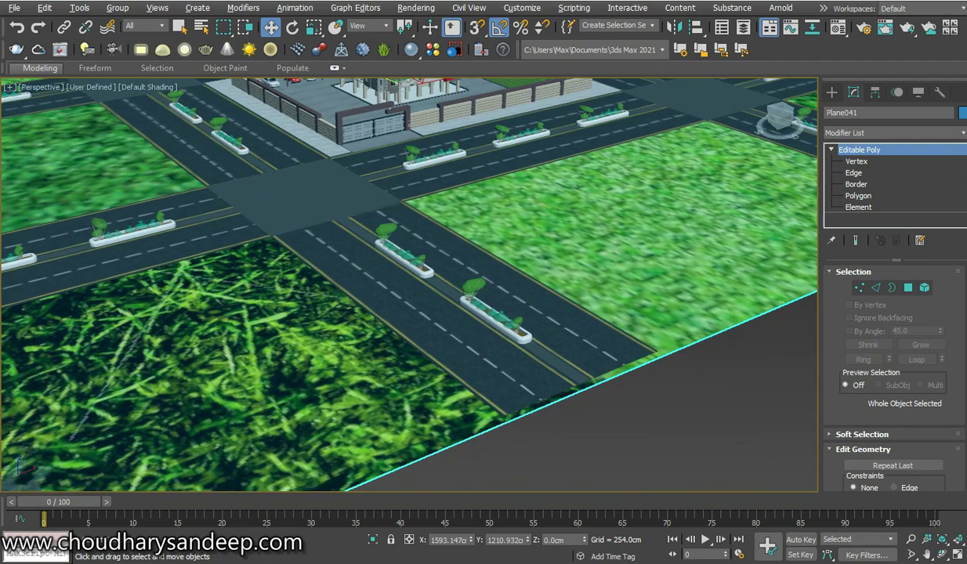
click(874, 132)
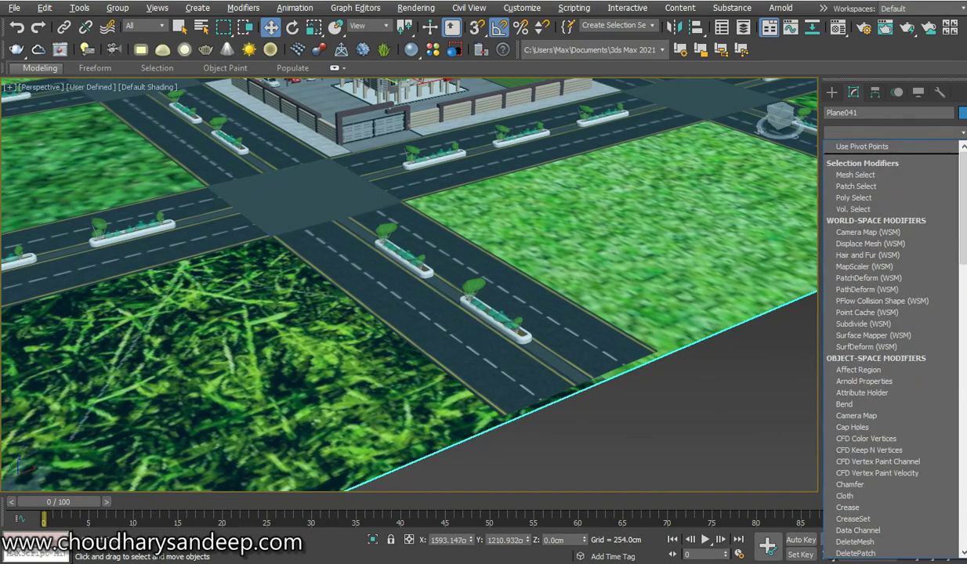
Step: Add a Shell modifier to the ground plane
key(s)
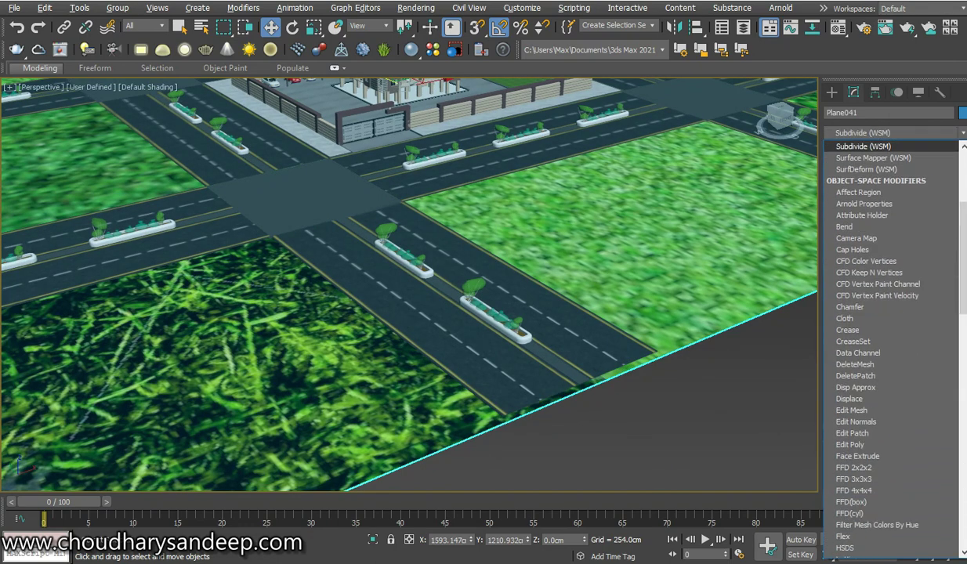
key(s)
key(s)
key(s)
key(Return)
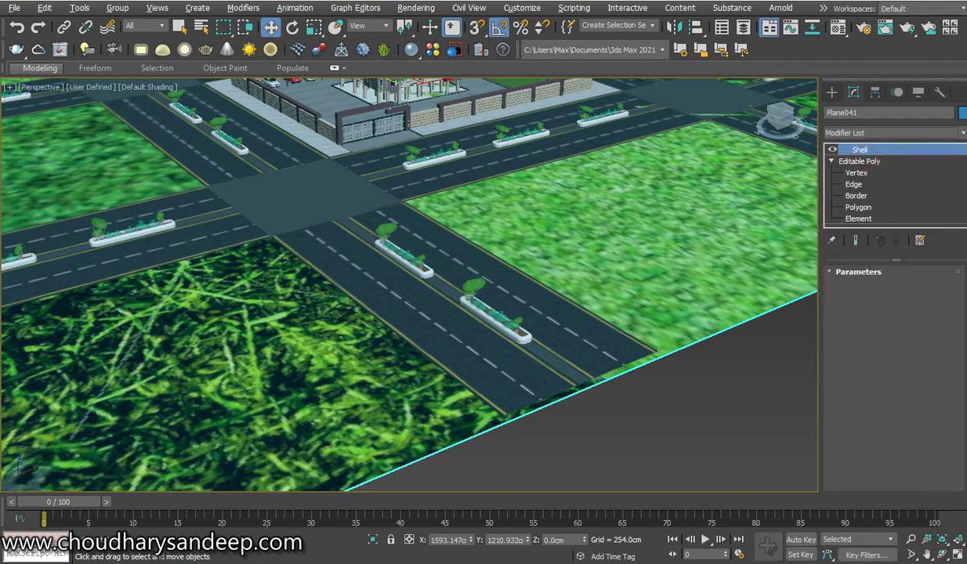
scroll(510, 368, up, 3)
scroll(510, 369, up, 3)
scroll(510, 368, up, 3)
scroll(407, 235, up, 1)
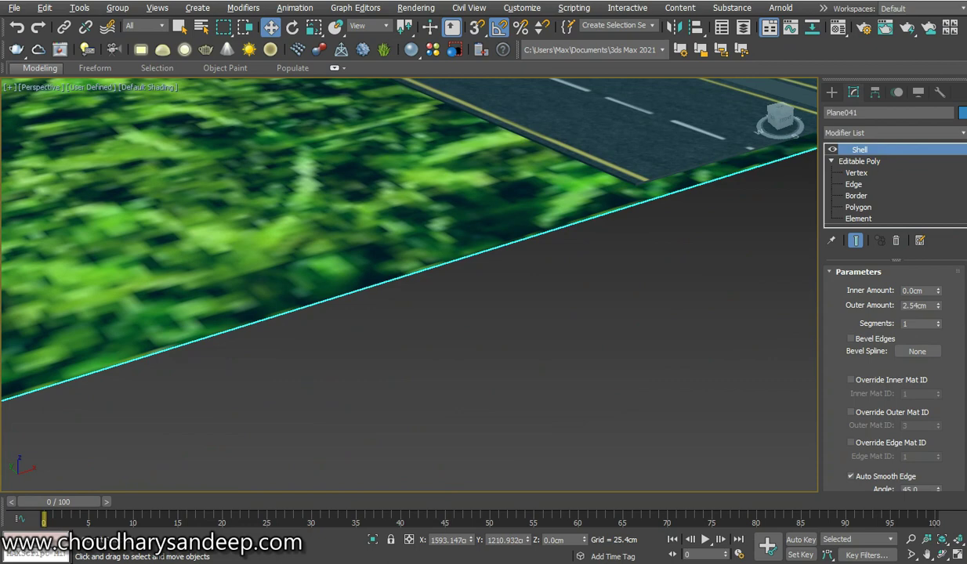
Step: Set the Shell's Inner Amount to 2.54cm, keeping Outer Amount at 2.54cm
right_click(938, 305)
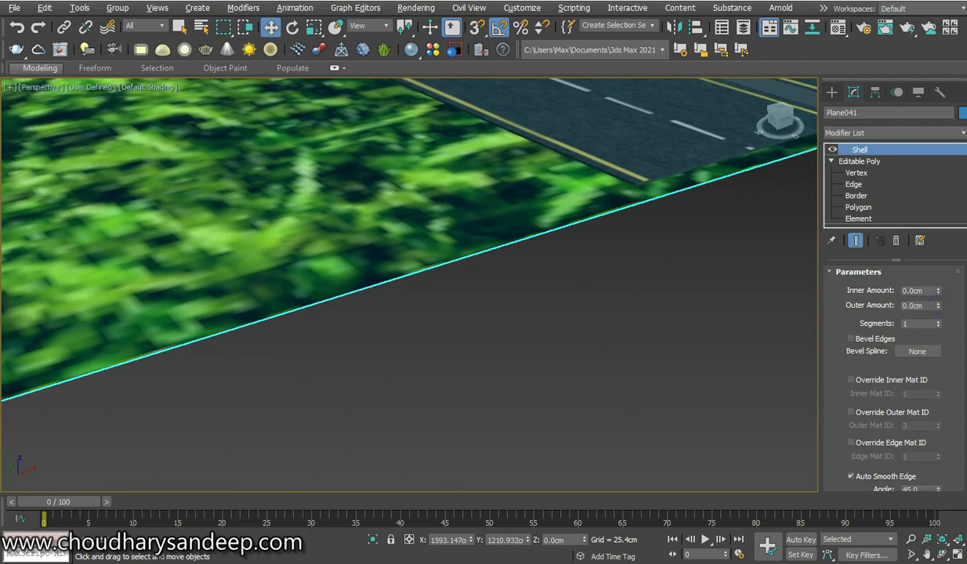
double_click(917, 291)
key(ctrl+z)
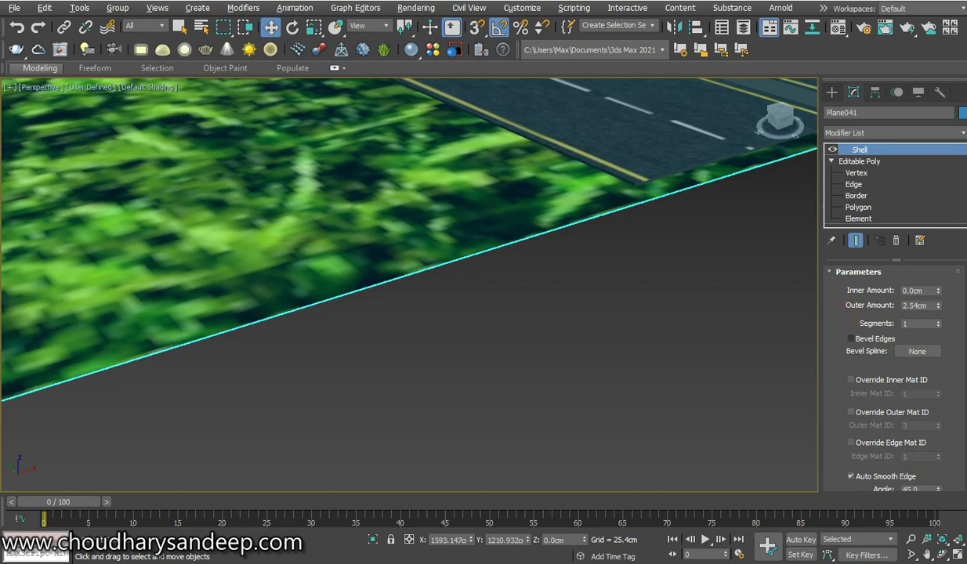
mouse_move(408, 282)
alt+middle_down()
mouse_move(471, 259)
mouse_move(407, 274)
alt+middle_up()
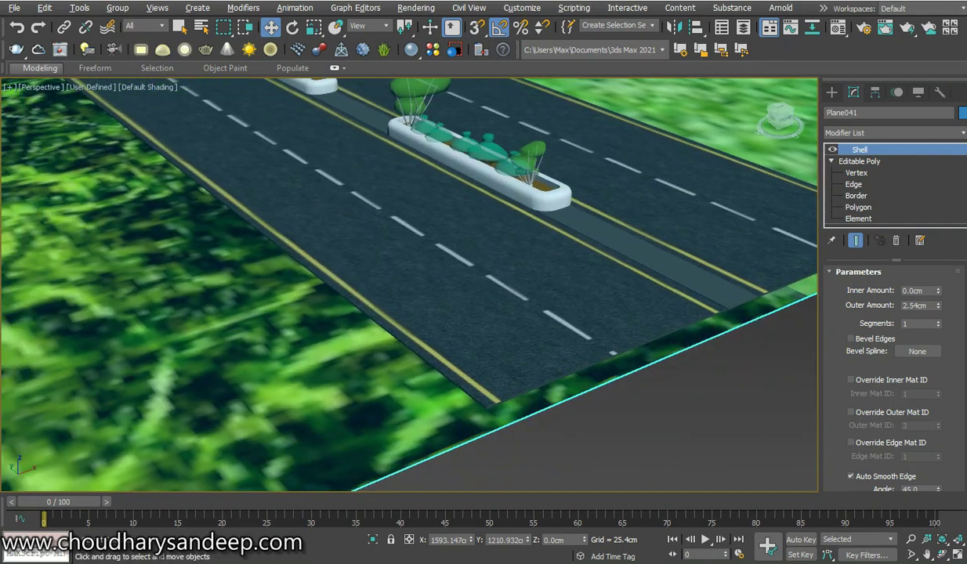
double_click(925, 290)
text(2.54)
key(Return)
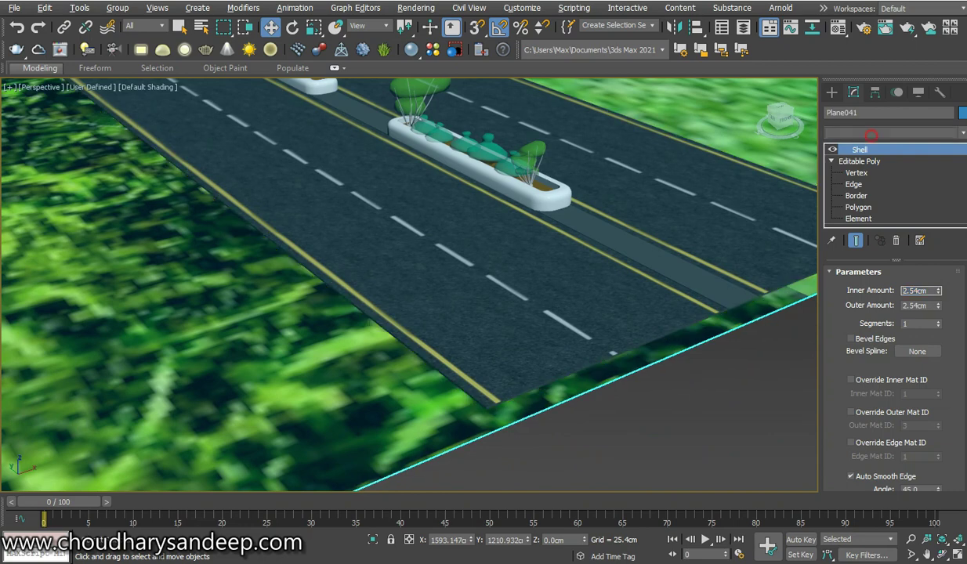
click(893, 133)
text(u)
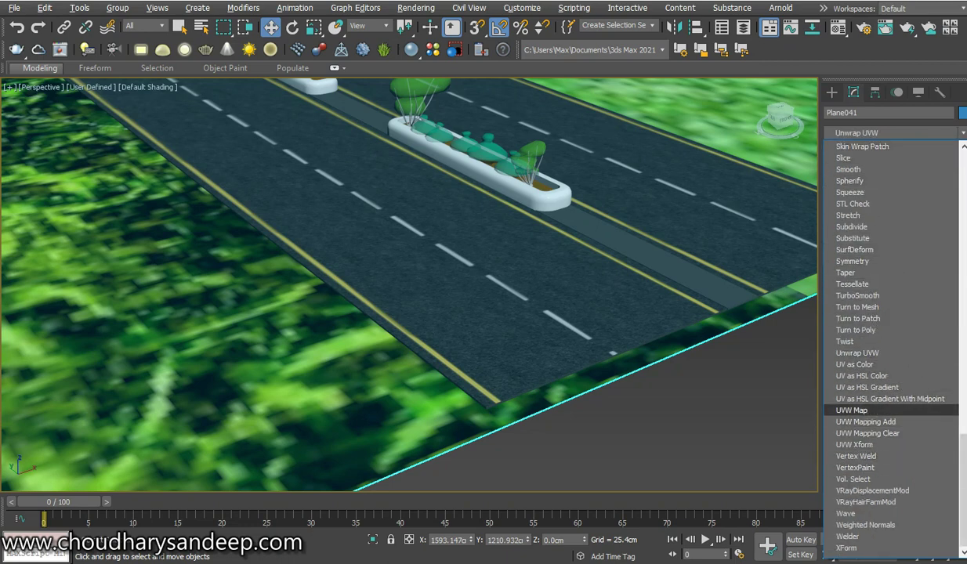
Step: Add a Box-mapped UVW Map modifier and lower its Length from 21930.8
click(891, 410)
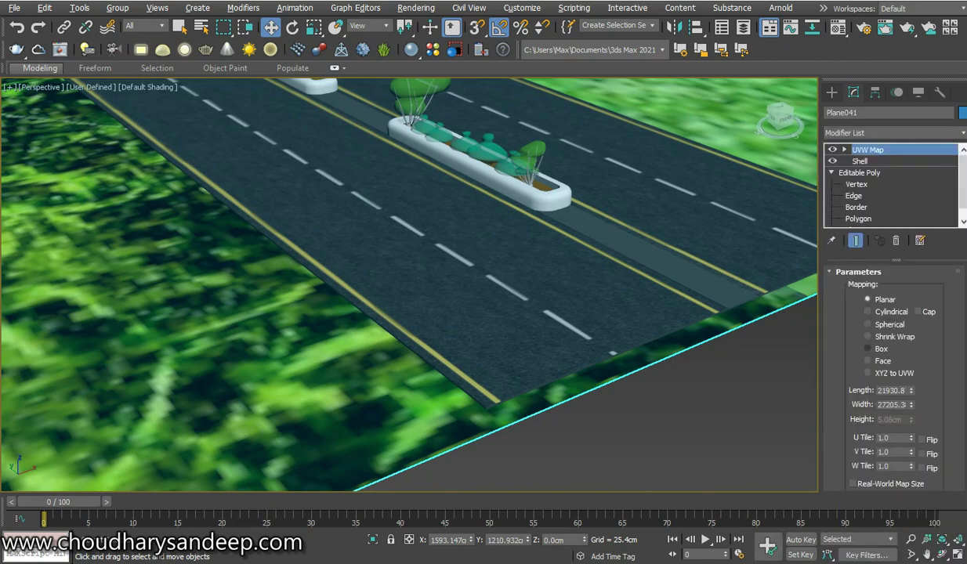
click(881, 349)
scroll(850, 408, down, 5)
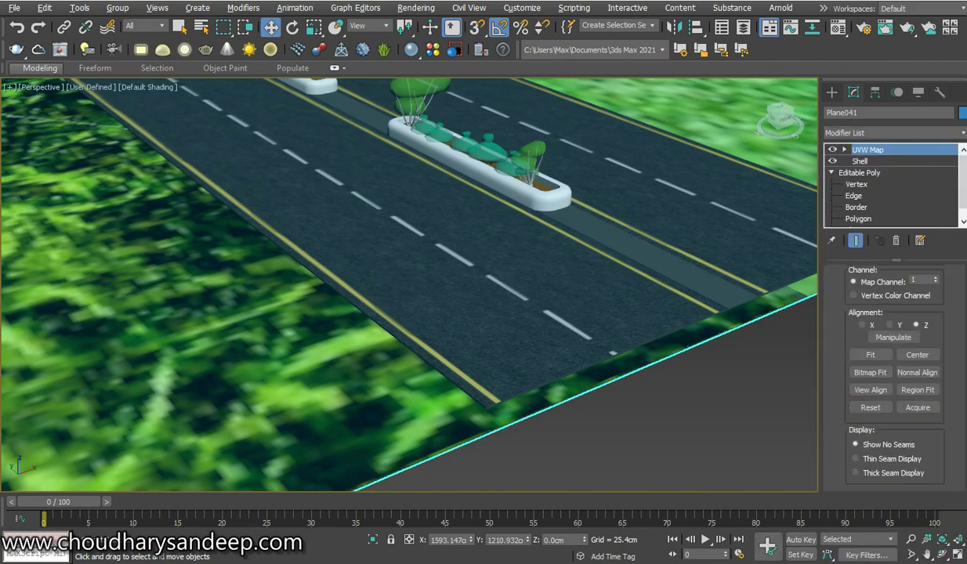
key(z)
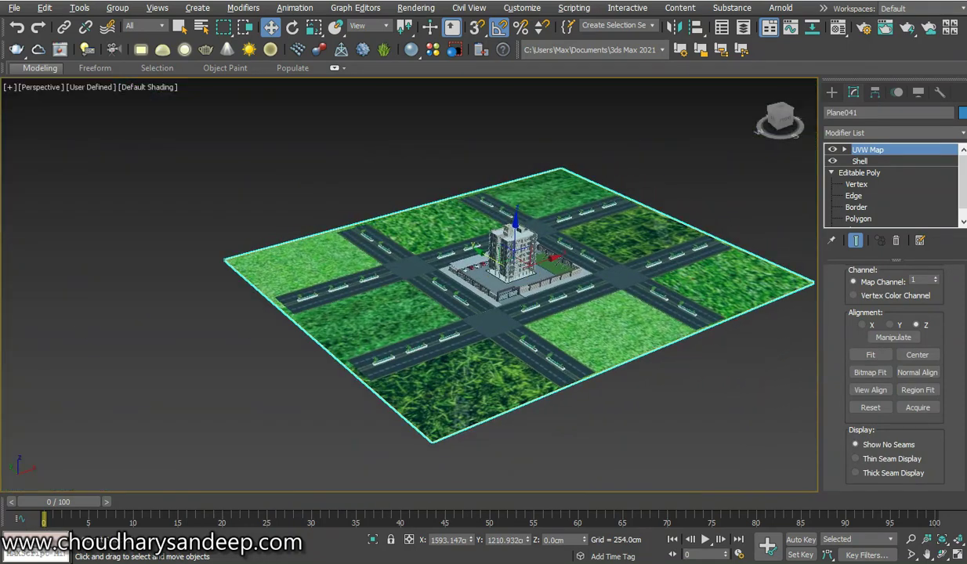
scroll(894, 368, up, 3)
scroll(893, 369, up, 3)
scroll(894, 368, up, 2)
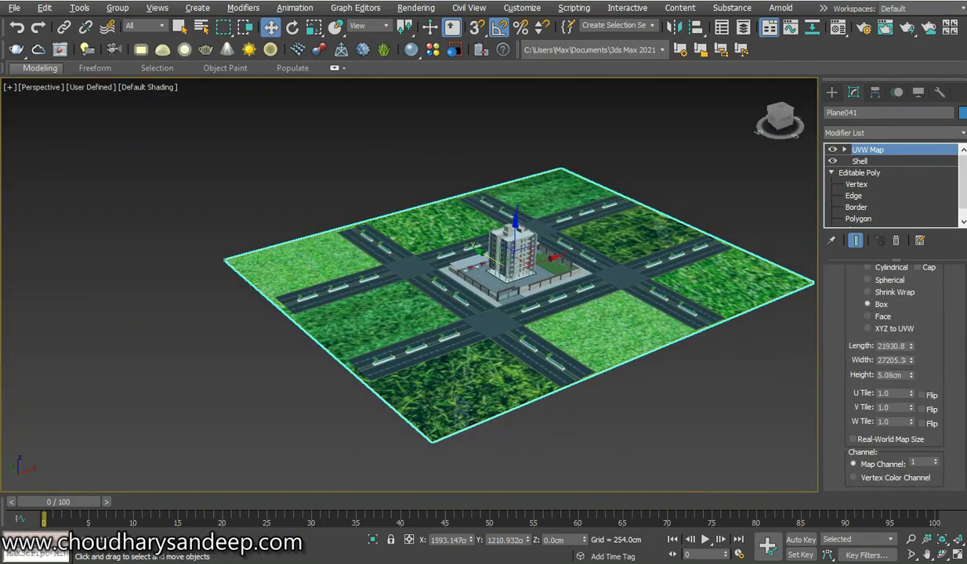
drag(911, 346, 911, 408)
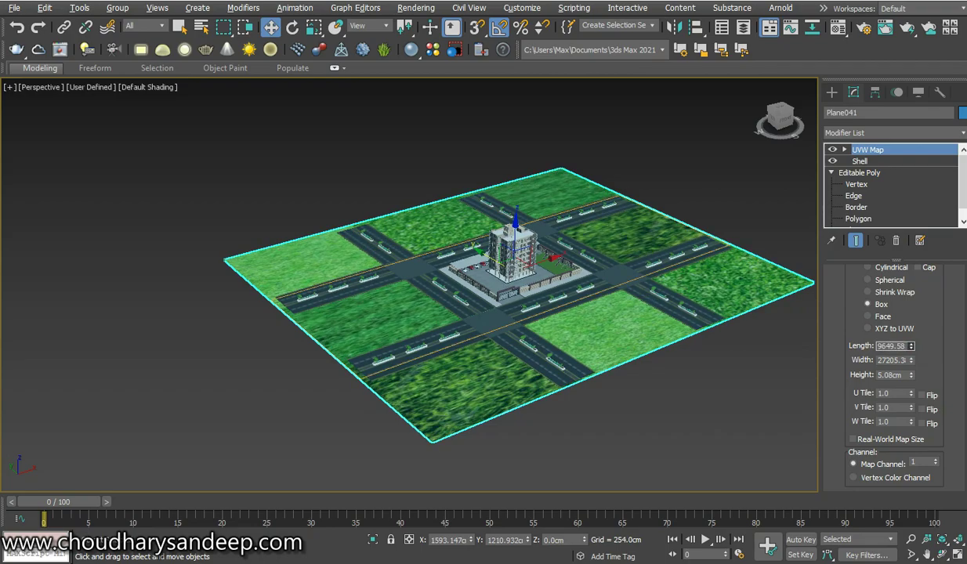
Step: In the maximized Top view, drag the UVW Map Length down to 2286.95
key(alt+w)
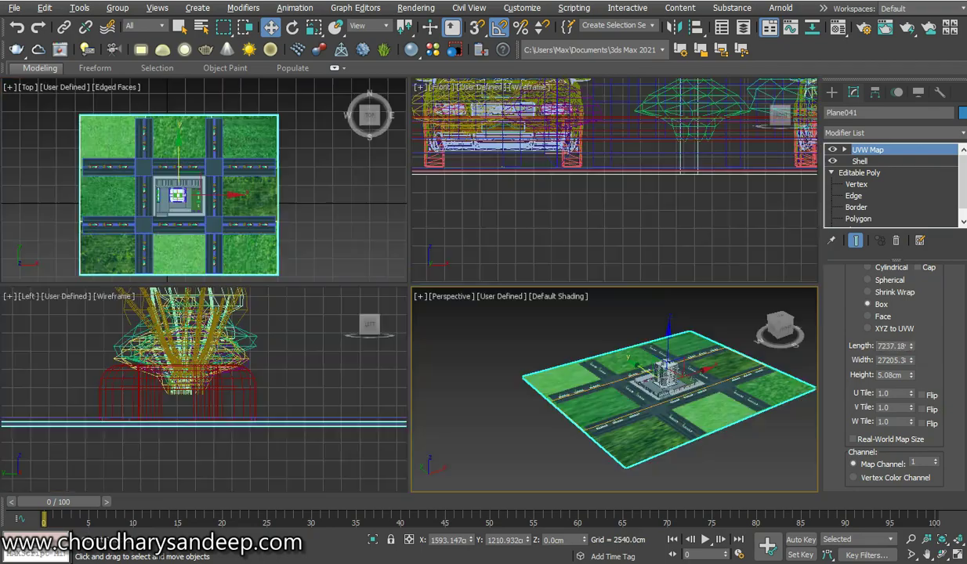
key(alt+w)
key(z)
scroll(458, 282, up, 2)
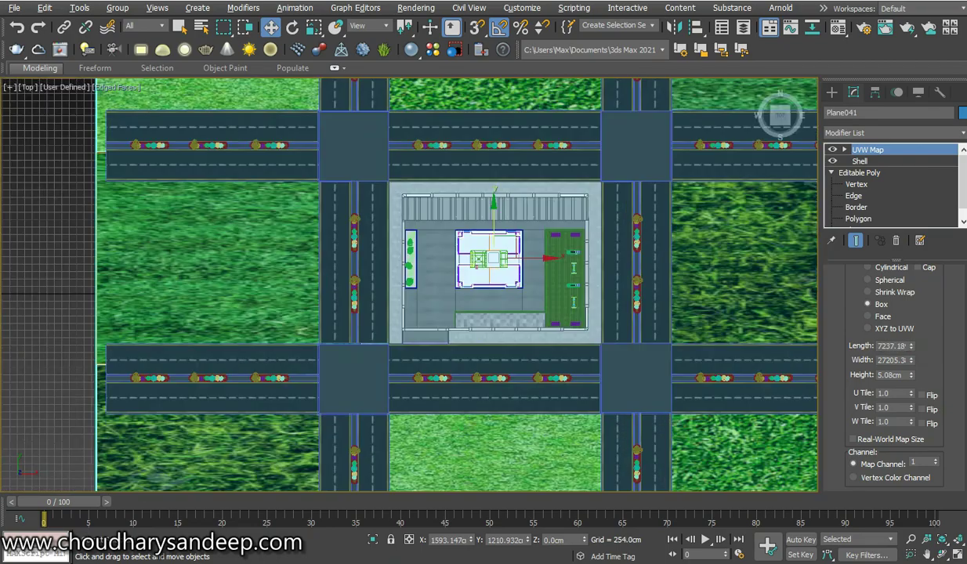
mouse_move(912, 345)
mouse_down()
mouse_move(911, 376)
mouse_move(911, 333)
mouse_move(911, 388)
mouse_move(912, 344)
mouse_move(912, 362)
mouse_up()
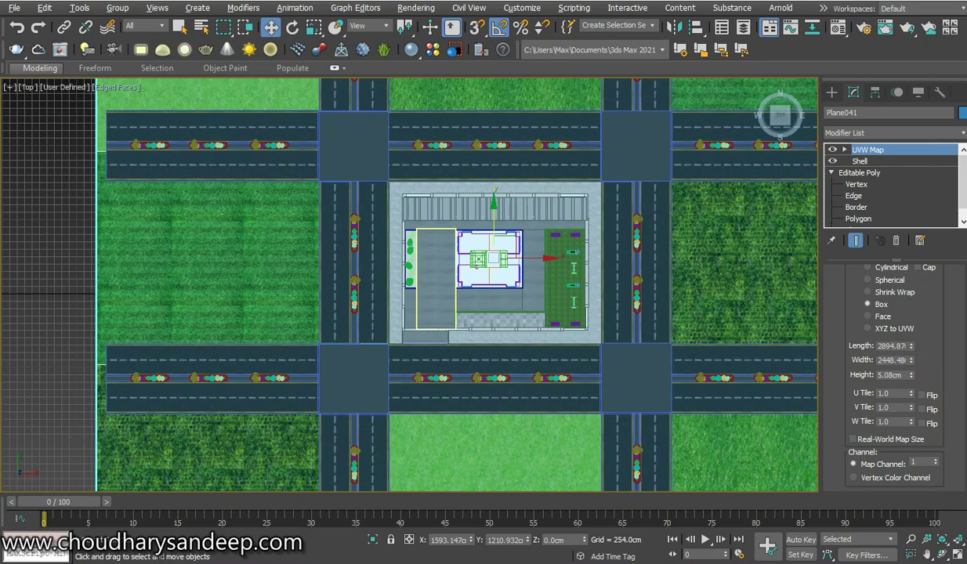
scroll(466, 319, down, 2)
scroll(466, 319, down, 3)
scroll(484, 226, up, 4)
scroll(481, 188, up, 3)
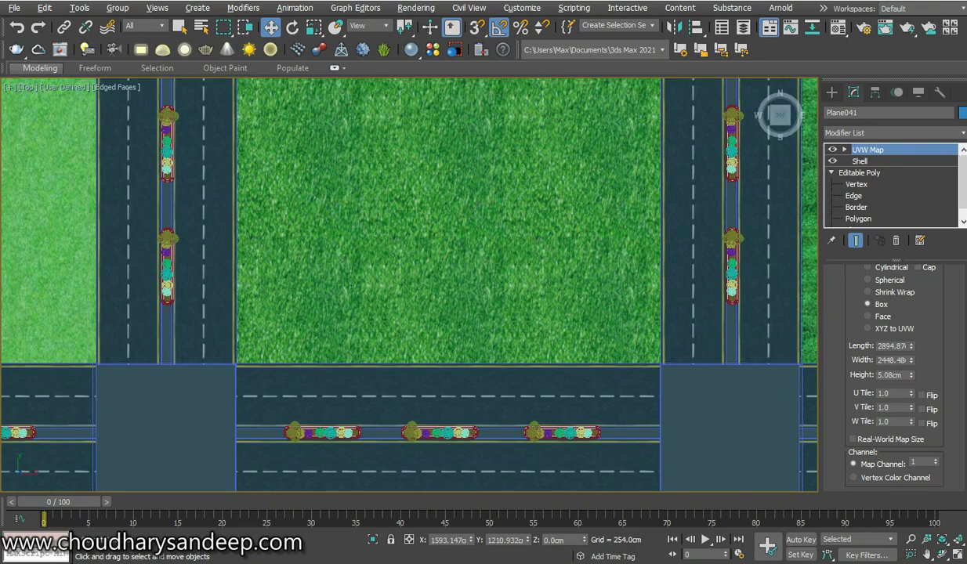
drag(911, 346, 911, 350)
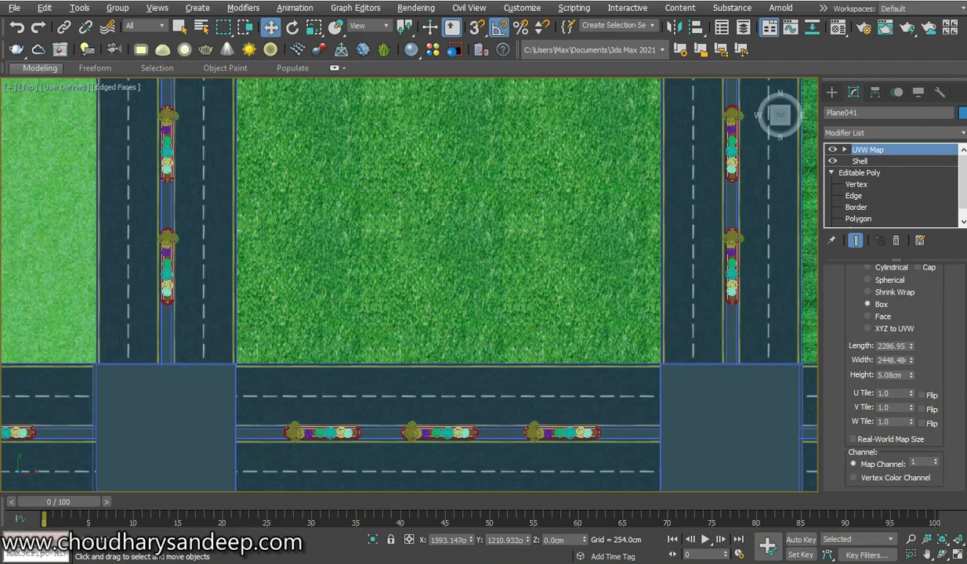
scroll(408, 282, down, 2)
scroll(407, 282, down, 3)
scroll(408, 283, up, 1)
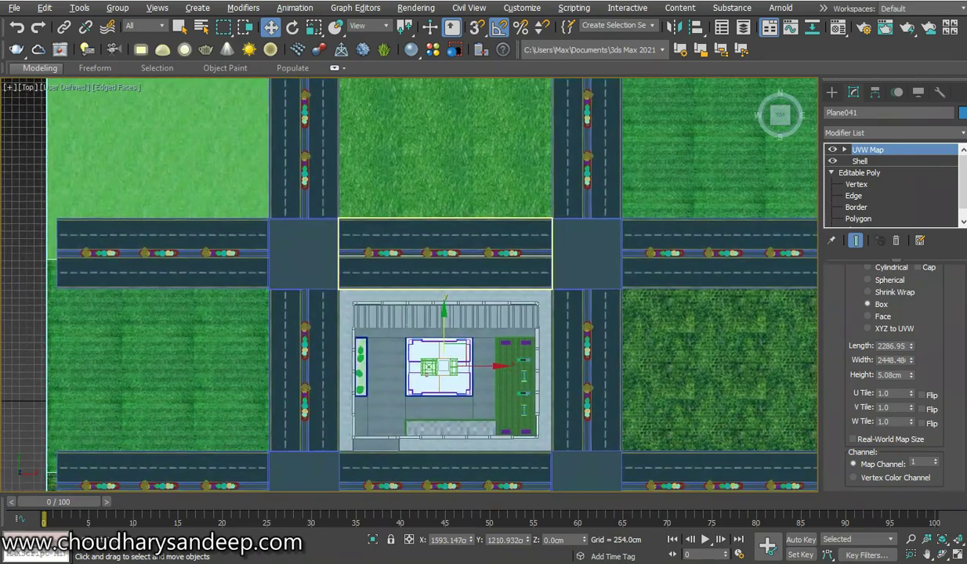
Step: Check the finer grass tiling in Perspective near the building's intersection
key(alt+w)
key(alt+w)
scroll(408, 282, up, 4)
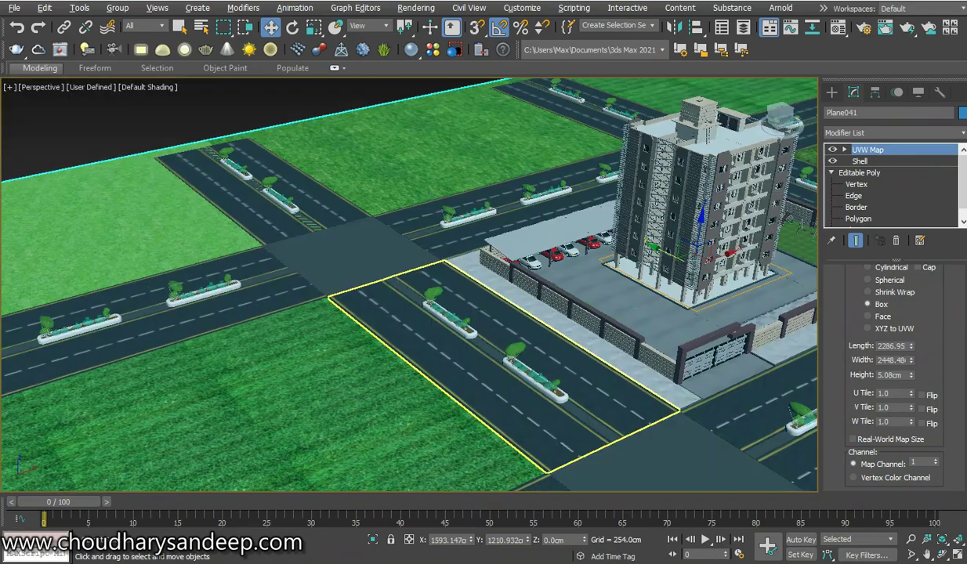
scroll(407, 282, up, 2)
scroll(408, 282, down, 4)
alt+middle_drag(408, 282, 439, 283)
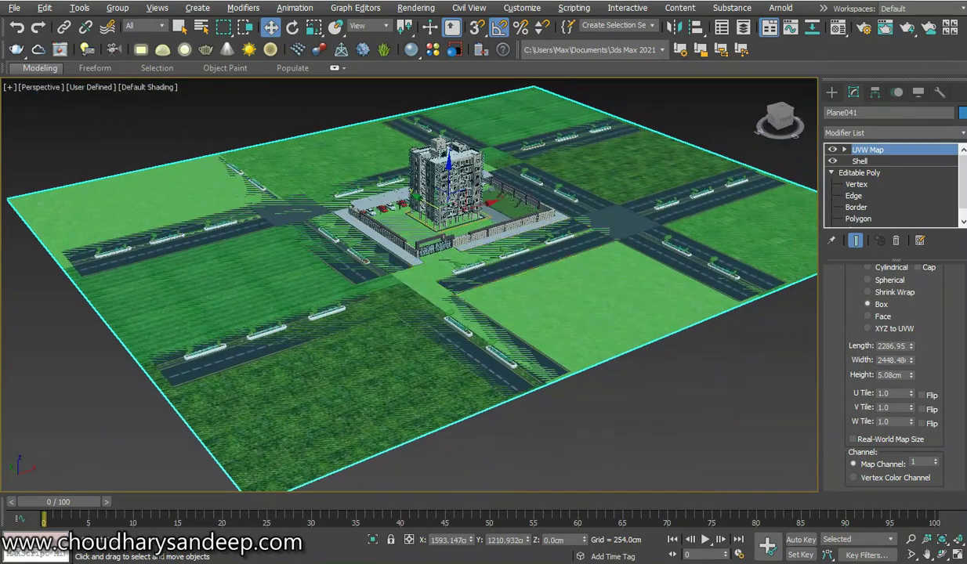
scroll(407, 282, up, 4)
scroll(407, 282, down, 4)
scroll(482, 258, up, 2)
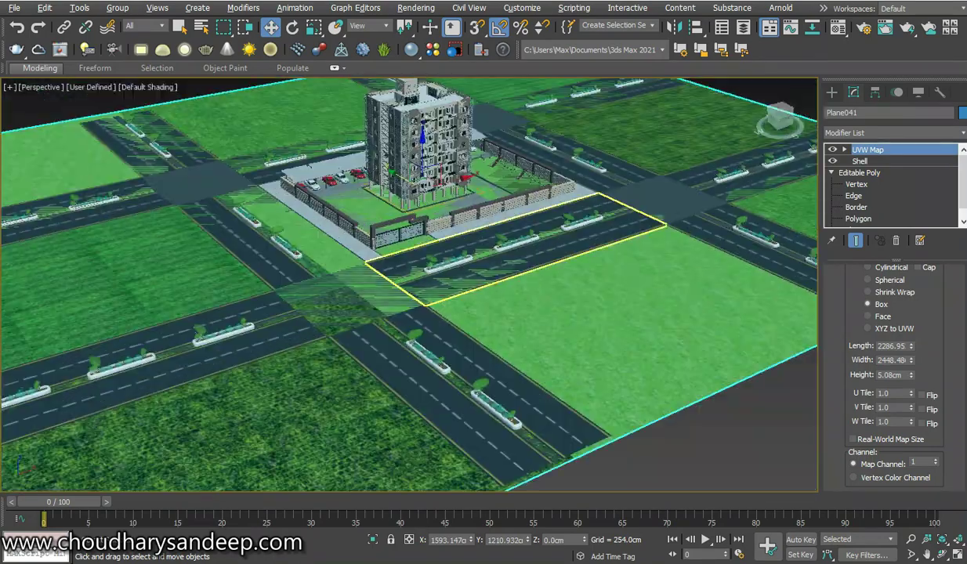
scroll(470, 270, up, 3)
scroll(470, 270, up, 1)
scroll(471, 270, up, 1)
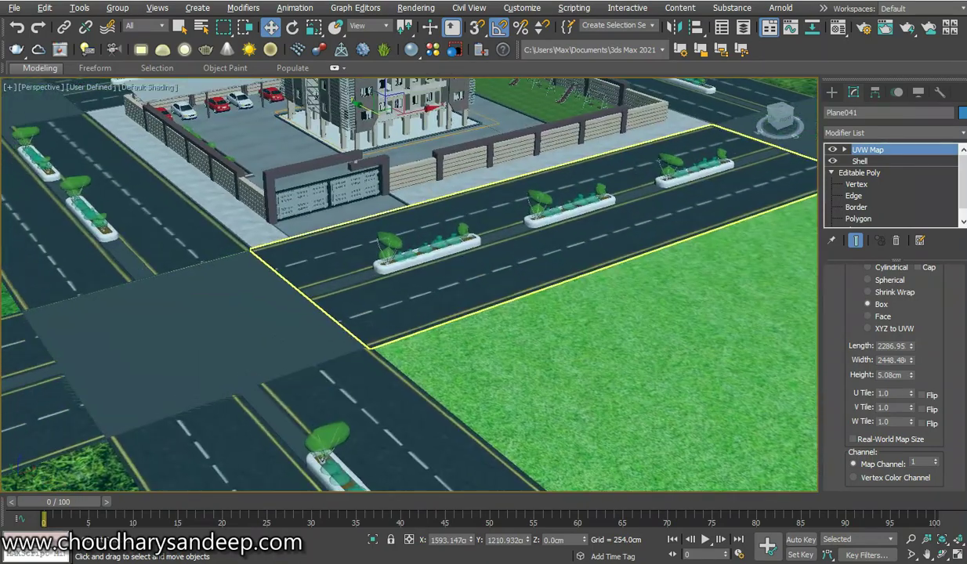
middle_drag(202, 352, 384, 292)
scroll(384, 291, up, 2)
click(384, 292)
Step: Maximize the Top viewport and frame the intersection with its surrounding roads
scroll(384, 292, up, 3)
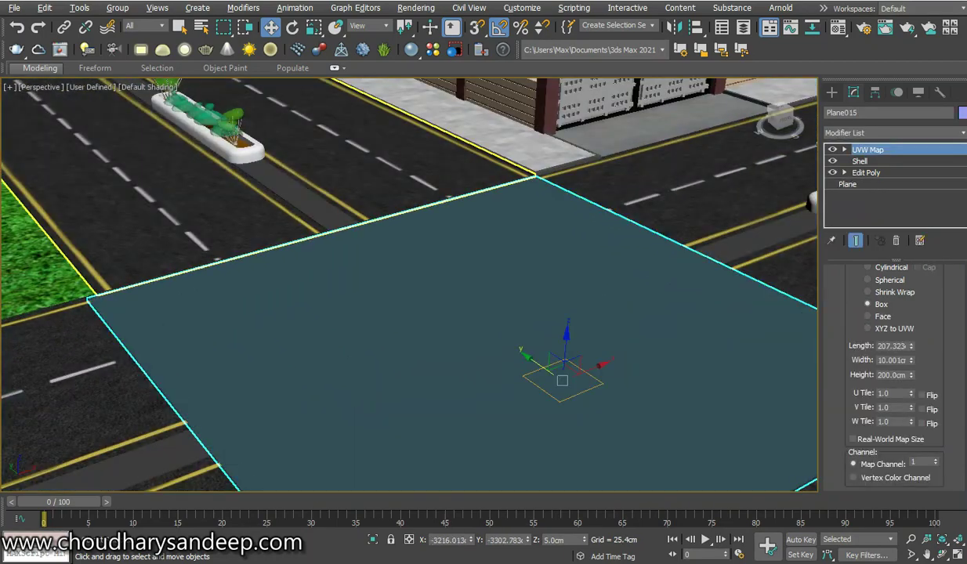
scroll(408, 282, down, 2)
key(alt+w)
key(alt+w)
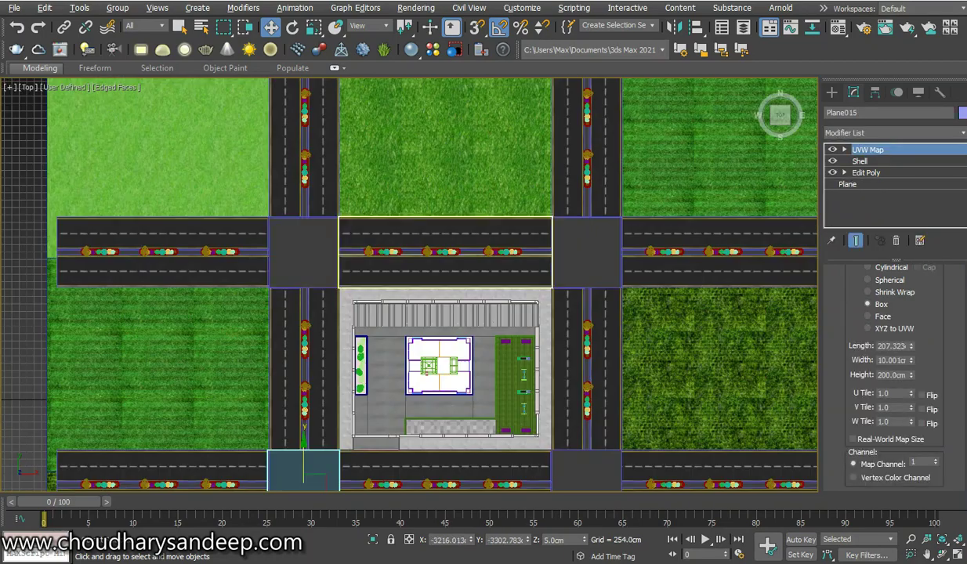
scroll(343, 281, up, 2)
scroll(342, 281, up, 2)
scroll(342, 281, up, 2)
scroll(342, 281, up, 2)
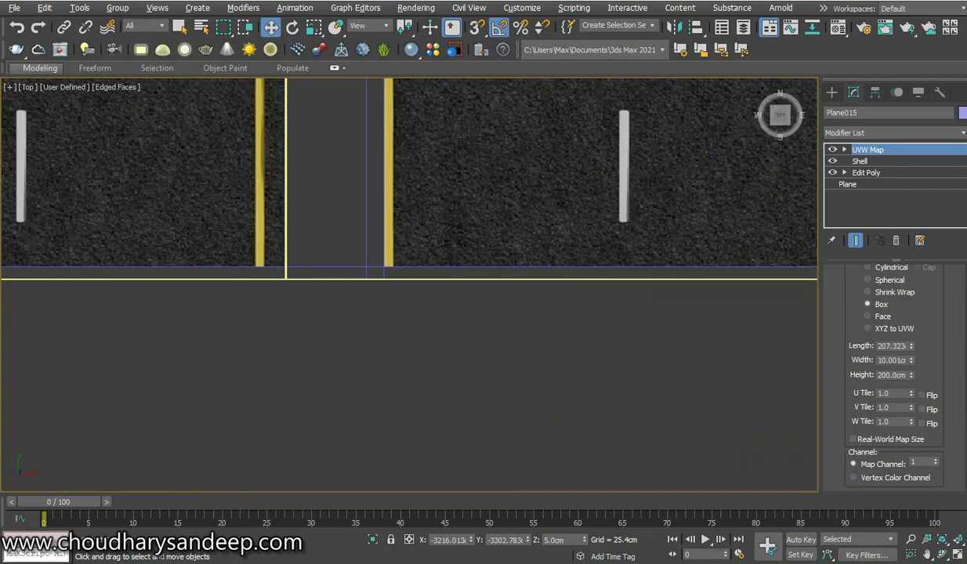
scroll(407, 282, down, 5)
middle_drag(408, 314, 356, 121)
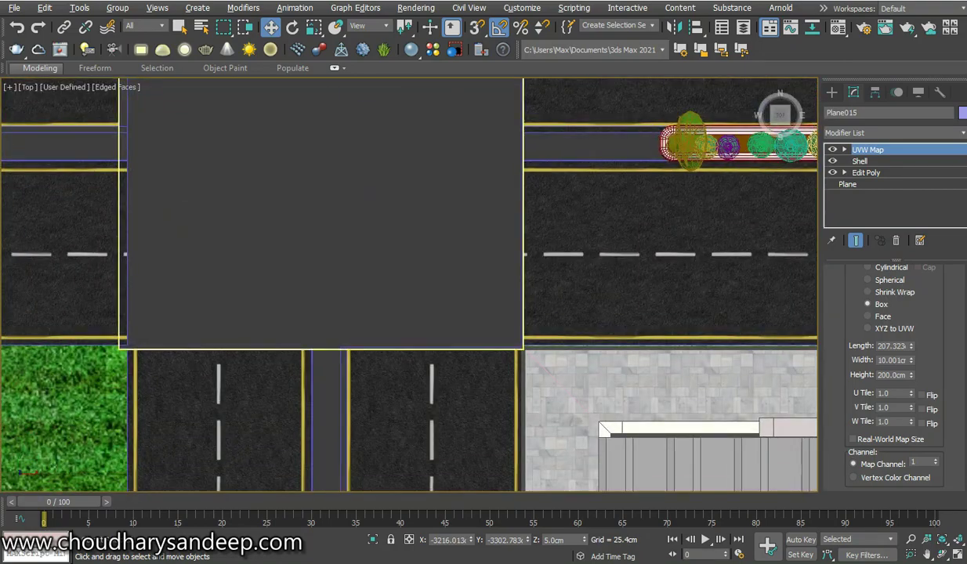
scroll(387, 207, down, 2)
mouse_move(360, 548)
middle_down()
mouse_move(317, 427)
mouse_move(411, 239)
middle_up()
scroll(317, 427, up, 3)
scroll(413, 204, up, 2)
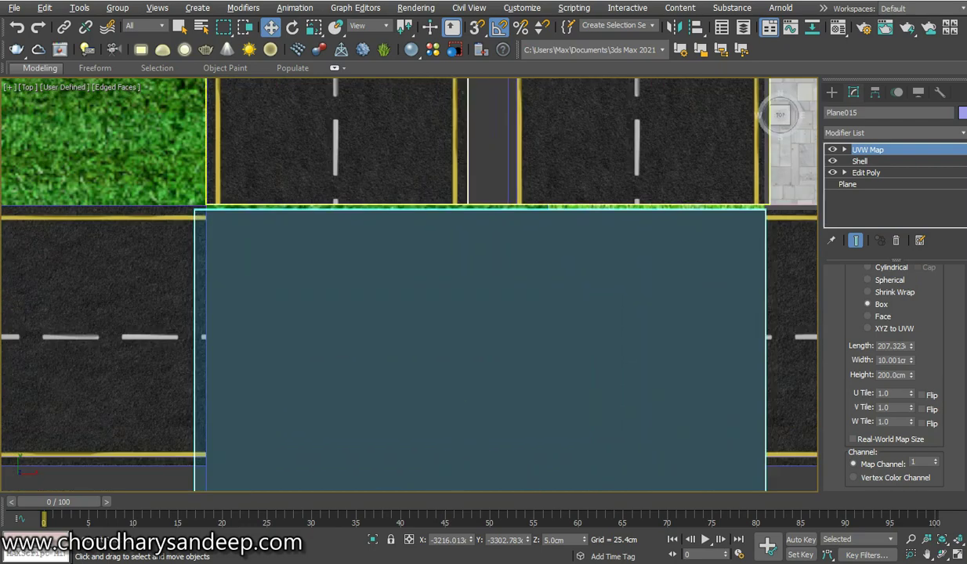
mouse_move(498, 155)
middle_down()
mouse_move(479, 292)
mouse_move(505, 213)
middle_up()
Step: Select the centre intersection plane Plane015 and move it up about 47 cm on Y
click(479, 292)
scroll(497, 299, down, 3)
mouse_move(510, 329)
middle_down()
mouse_move(525, 110)
mouse_move(479, 281)
middle_up()
click(479, 281)
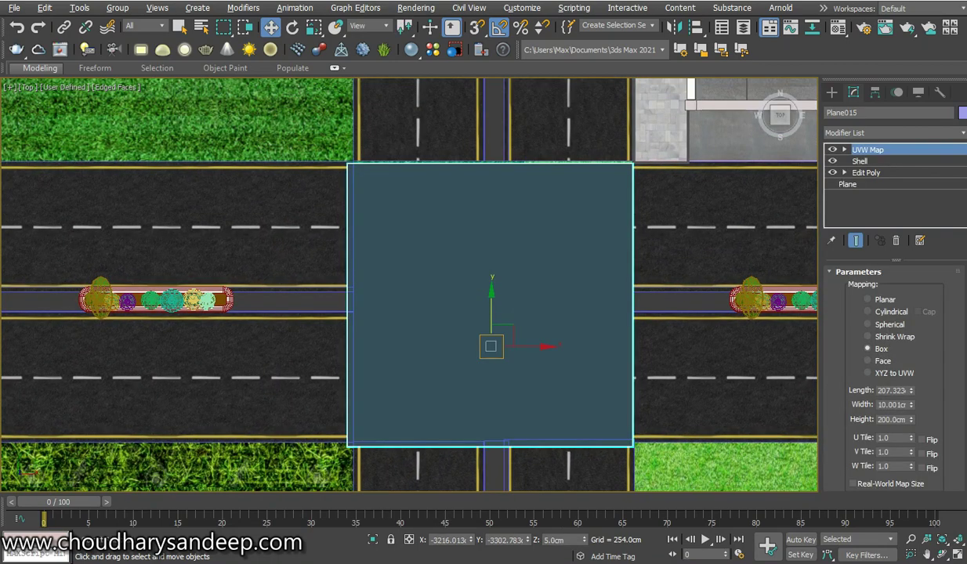
drag(491, 306, 491, 300)
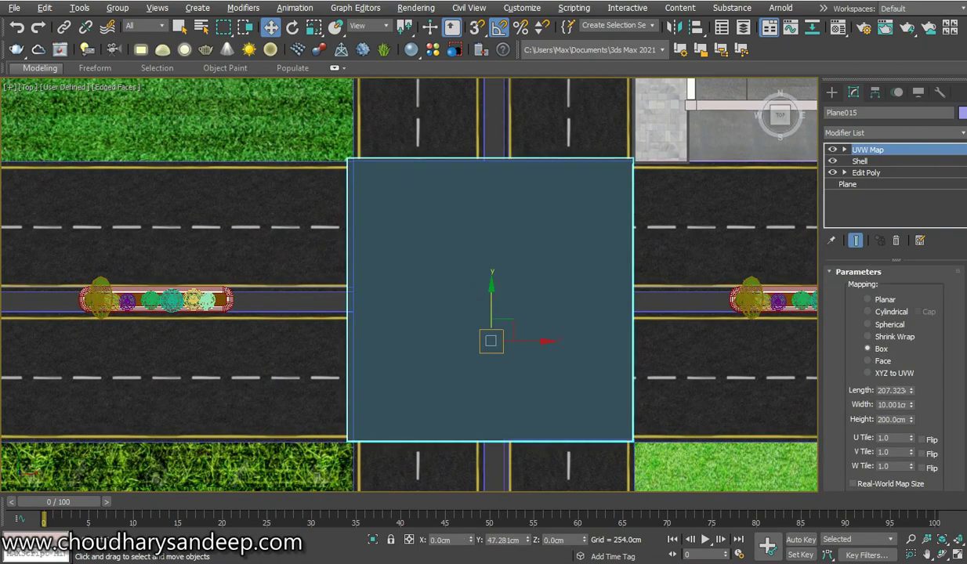
Step: Check that the moved intersection plane's edges now meet the adjacent road
scroll(494, 441, up, 5)
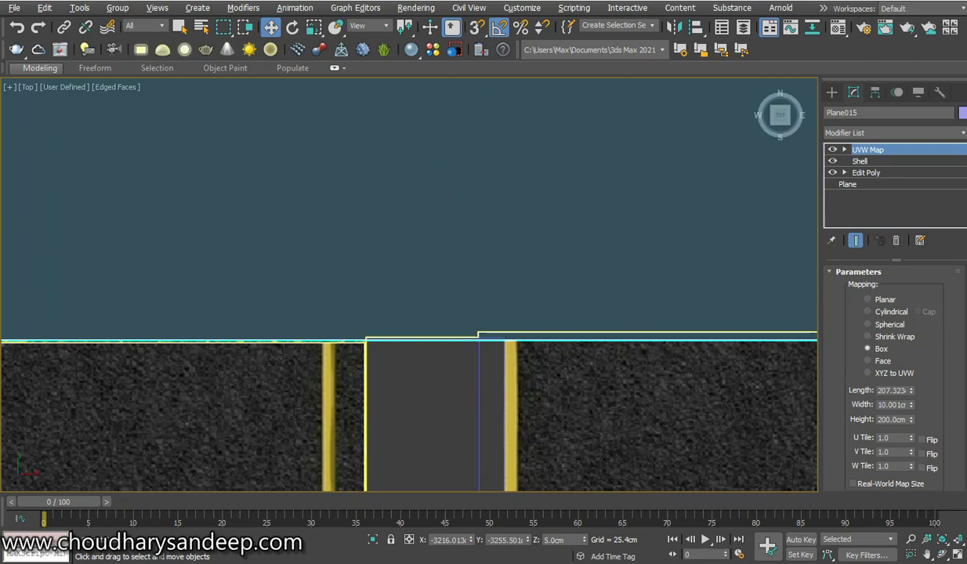
scroll(357, 342, down, 8)
scroll(356, 345, down, 2)
mouse_move(357, 345)
middle_down()
mouse_move(228, 418)
mouse_move(154, 487)
middle_up()
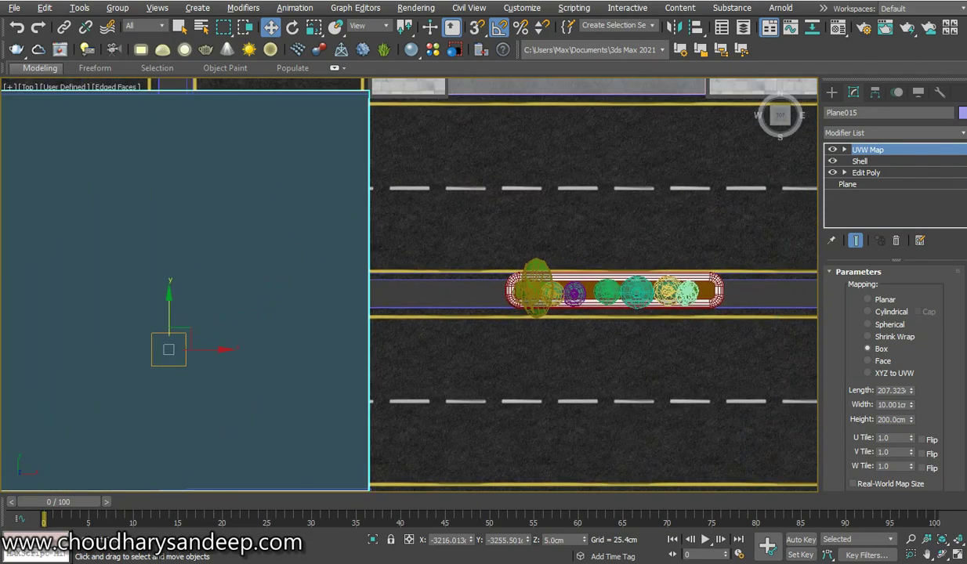
scroll(399, 332, up, 5)
scroll(400, 332, down, 5)
scroll(400, 332, down, 4)
mouse_move(400, 333)
middle_down()
mouse_move(453, 329)
mouse_move(313, 323)
middle_up()
Step: Inspect the right-hand intersection for alignment with its roads
scroll(453, 330, up, 2)
scroll(453, 329, up, 1)
scroll(453, 329, down, 4)
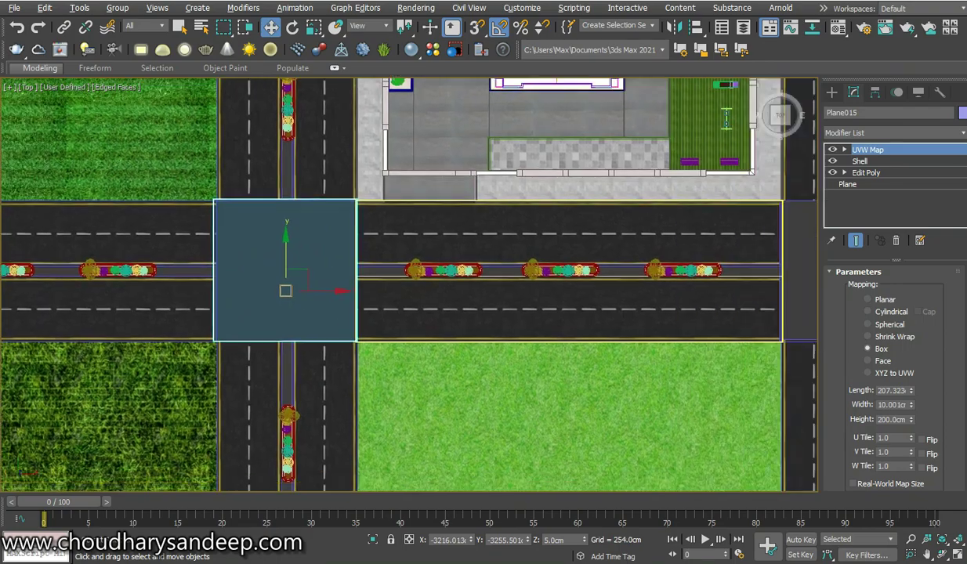
mouse_move(815, 209)
middle_down()
mouse_move(589, 197)
mouse_move(426, 224)
middle_up()
scroll(426, 223, up, 5)
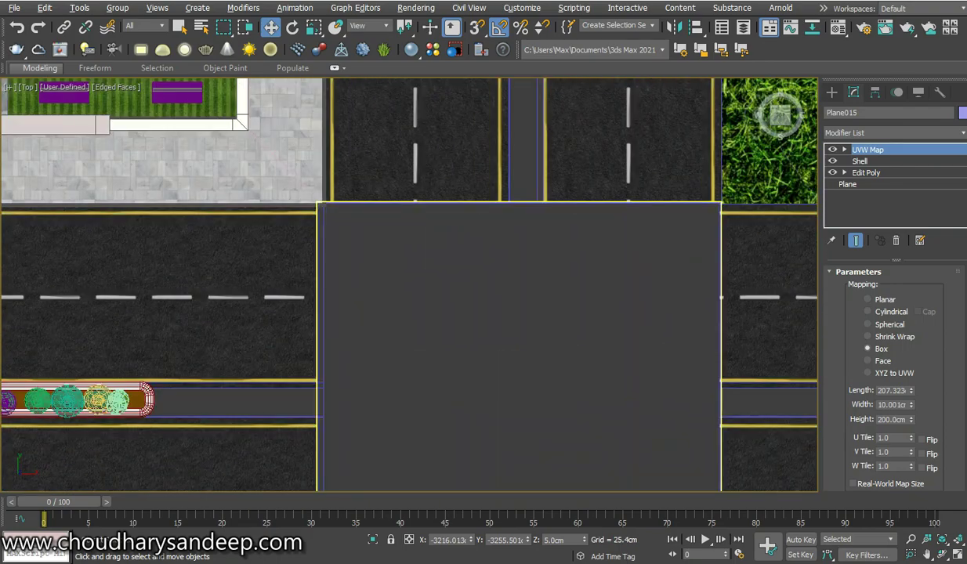
scroll(446, 217, down, 1)
scroll(447, 217, down, 1)
scroll(447, 217, down, 2)
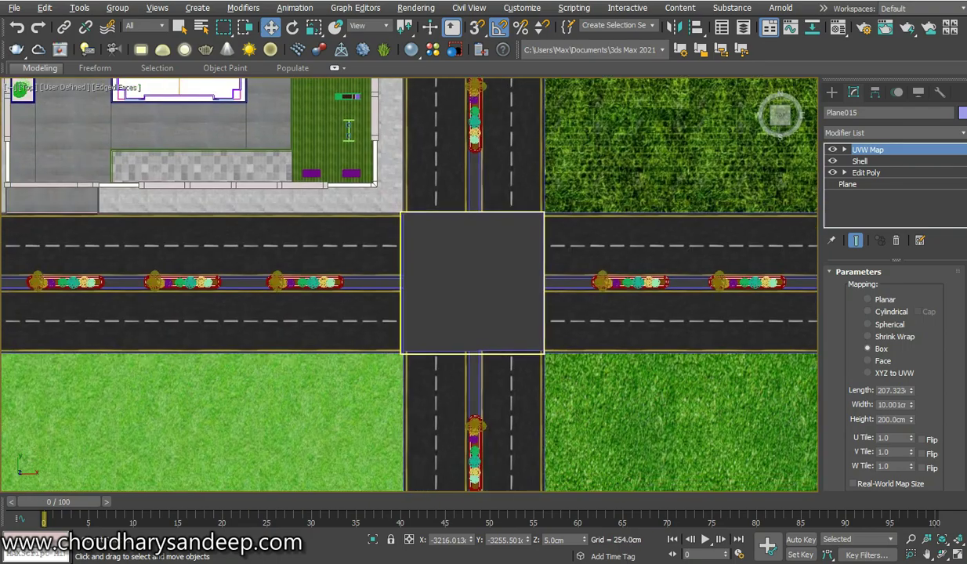
scroll(443, 301, up, 3)
scroll(442, 302, down, 2)
Step: Survey the building and grass lots, then select the large ground plane
middle_drag(298, 196, 437, 235)
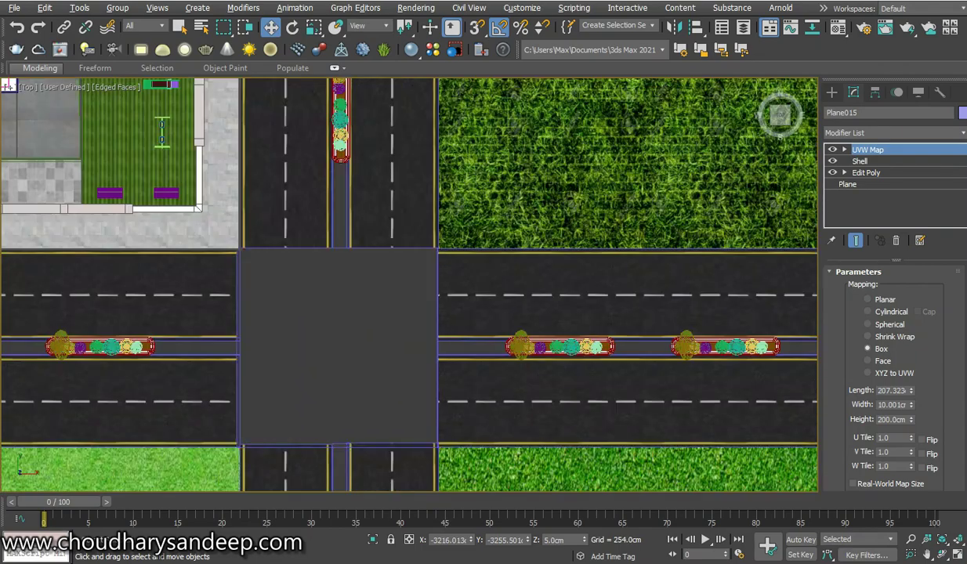
middle_drag(436, 82, 415, 298)
scroll(415, 298, down, 2)
mouse_move(337, 125)
middle_down()
mouse_move(415, 298)
mouse_move(377, 214)
mouse_move(326, 142)
middle_up()
scroll(415, 297, up, 2)
scroll(416, 298, up, 2)
scroll(561, 314, down, 3)
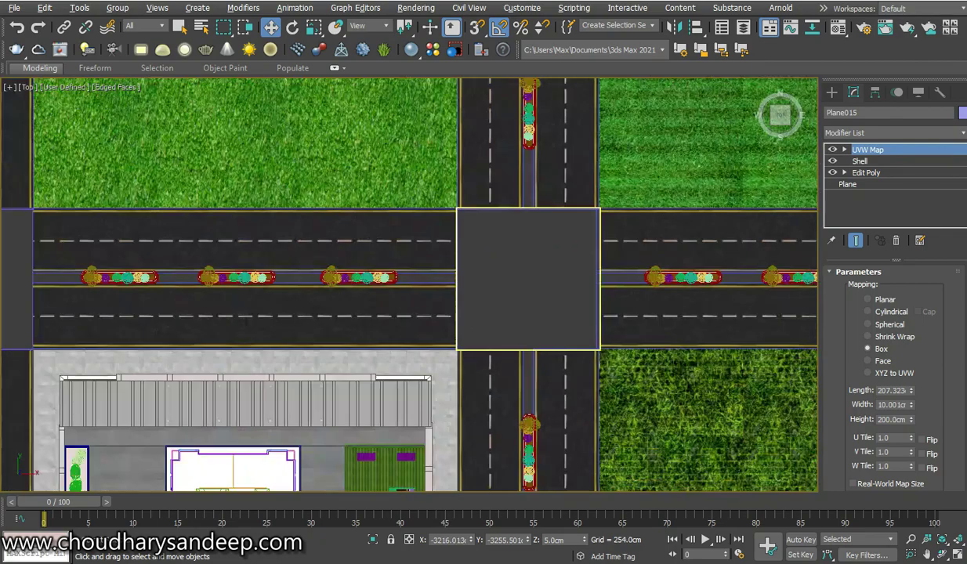
scroll(561, 313, down, 1)
scroll(562, 314, down, 1)
scroll(549, 314, up, 1)
middle_drag(663, 480, 663, 352)
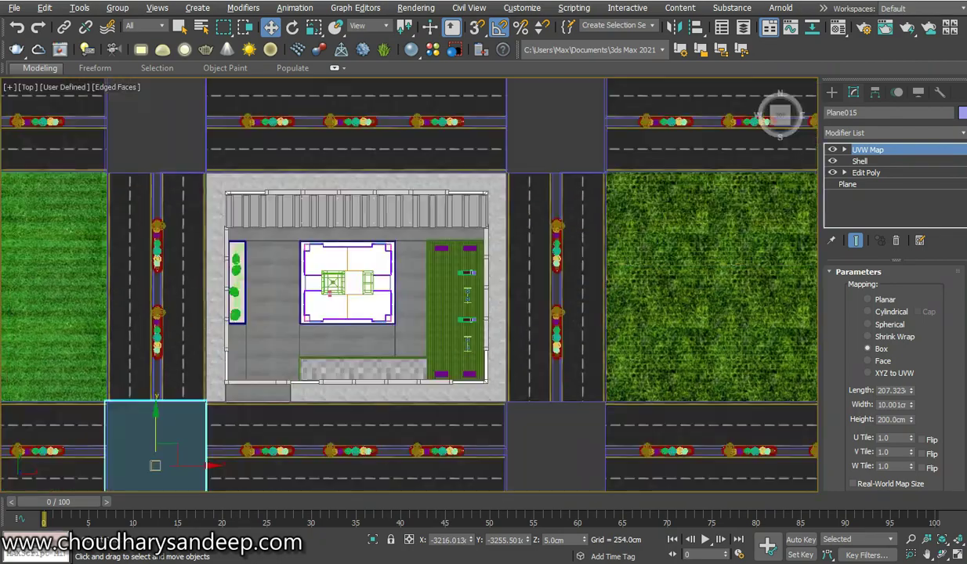
click(663, 352)
scroll(663, 352, down, 3)
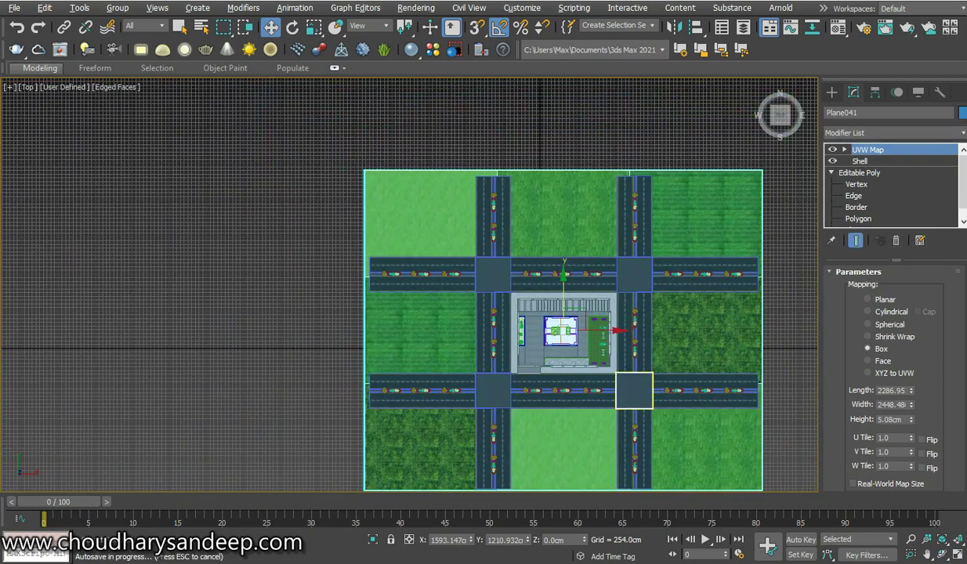
key(alt+w)
key(alt+w)
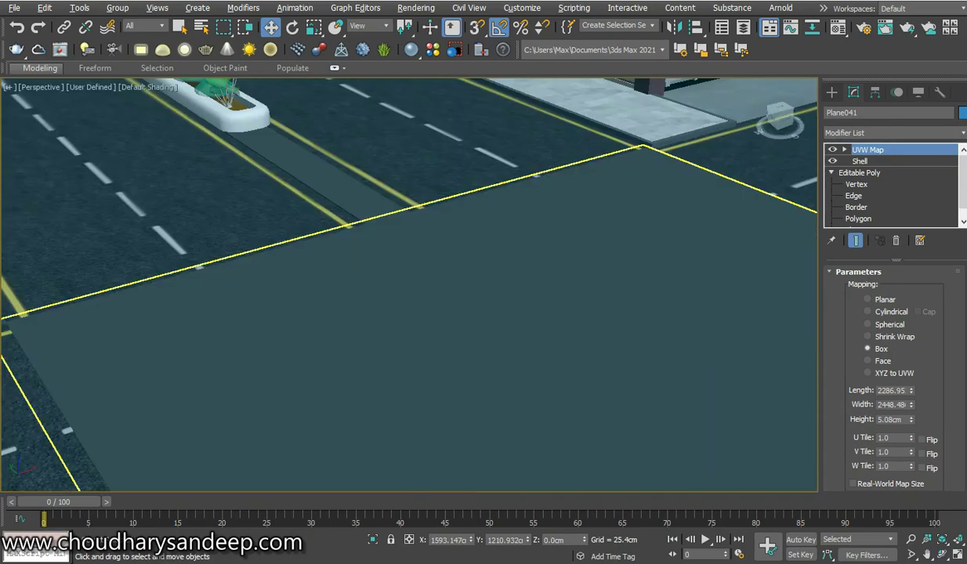
scroll(509, 305, down, 5)
scroll(510, 305, down, 3)
scroll(470, 297, up, 2)
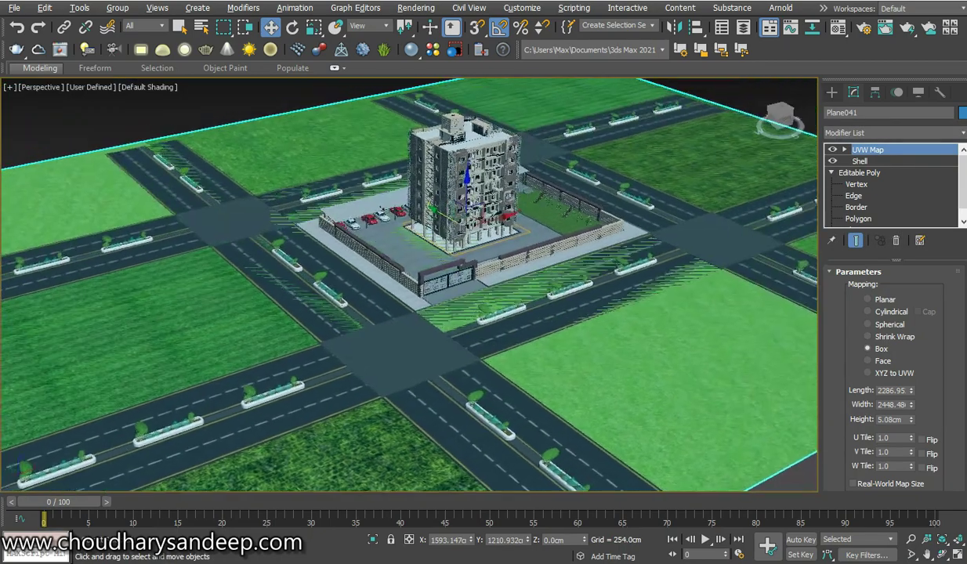
scroll(478, 261, up, 2)
alt+middle_drag(407, 282, 502, 283)
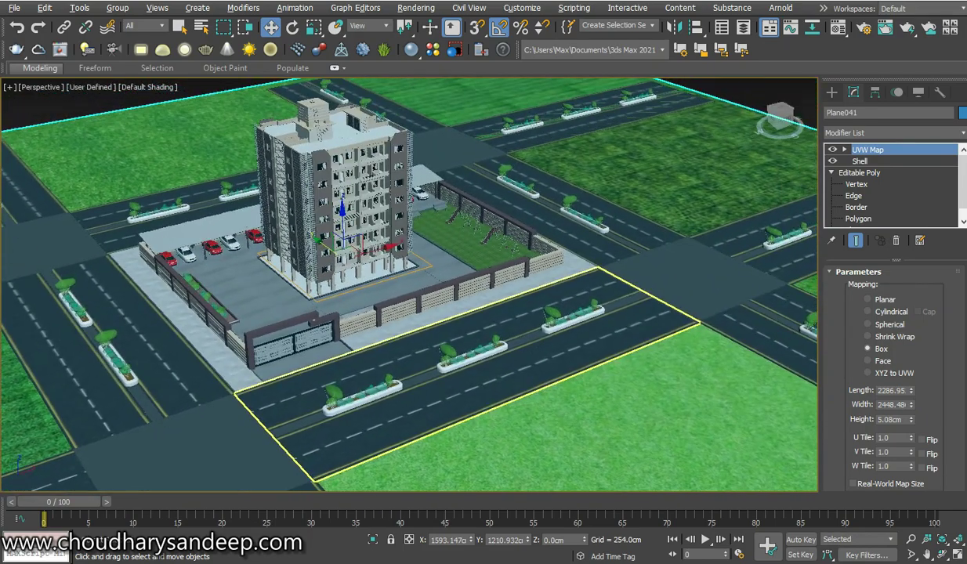
middle_drag(407, 314, 462, 243)
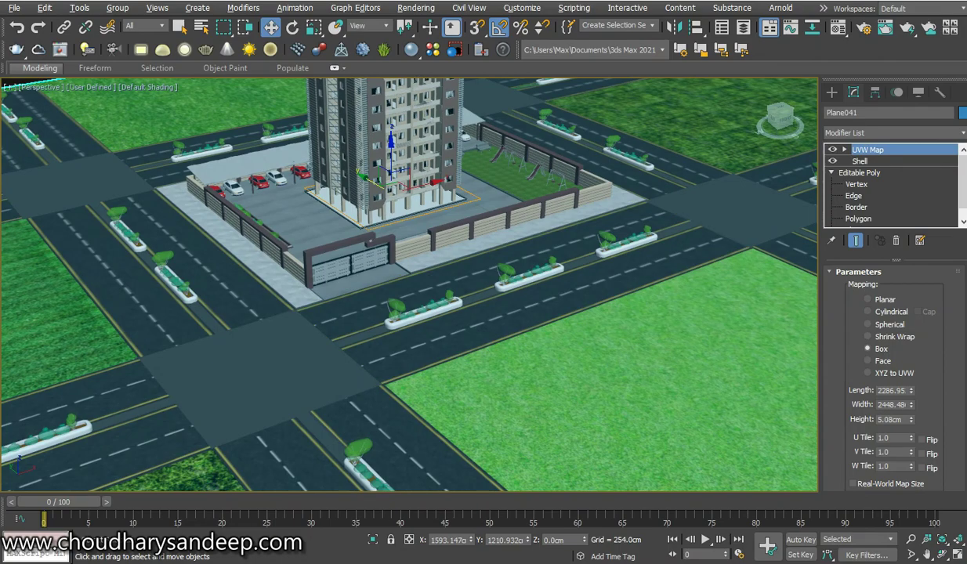
middle_drag(408, 282, 431, 369)
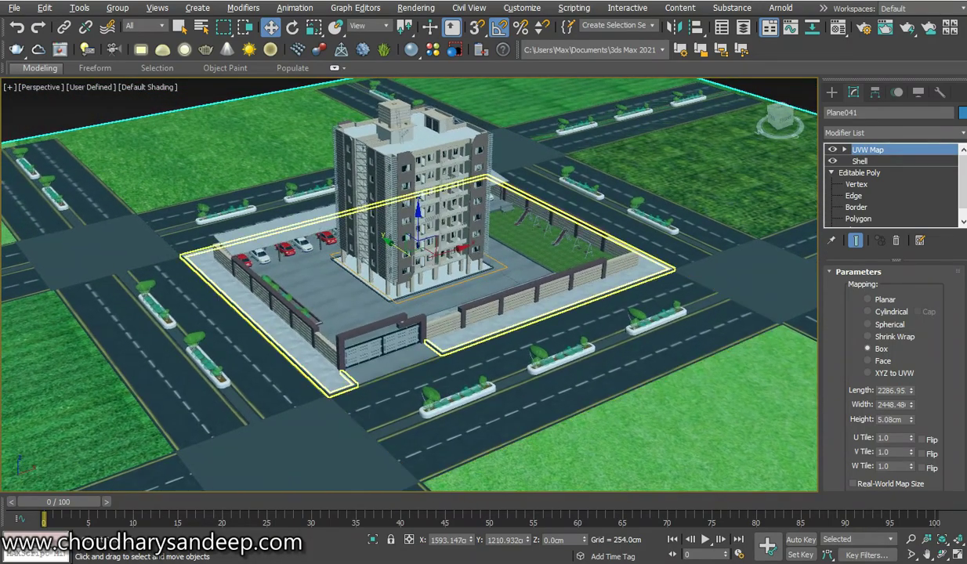
scroll(478, 227, down, 5)
mouse_move(470, 235)
alt+middle_down()
mouse_move(486, 266)
mouse_move(474, 239)
alt+middle_up()
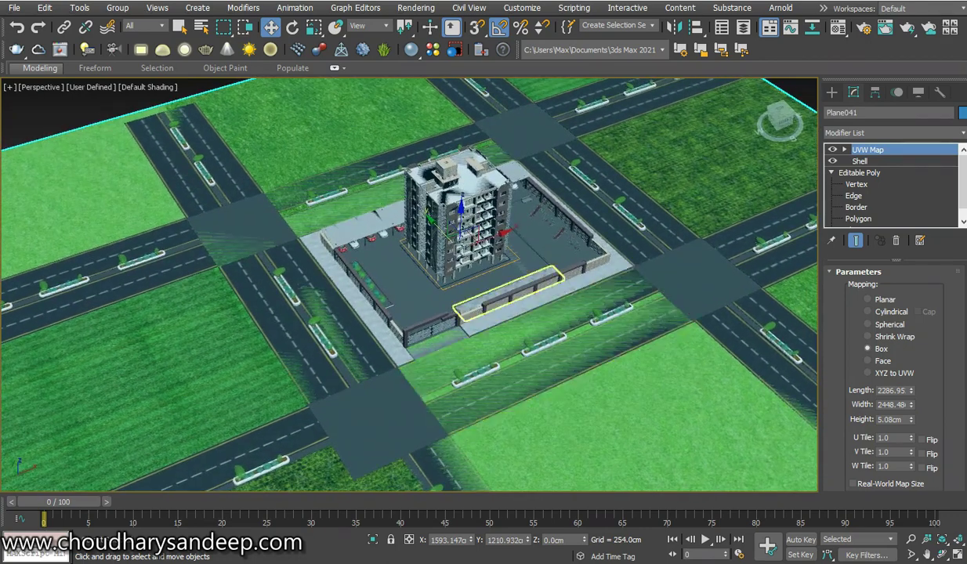
scroll(501, 266, up, 4)
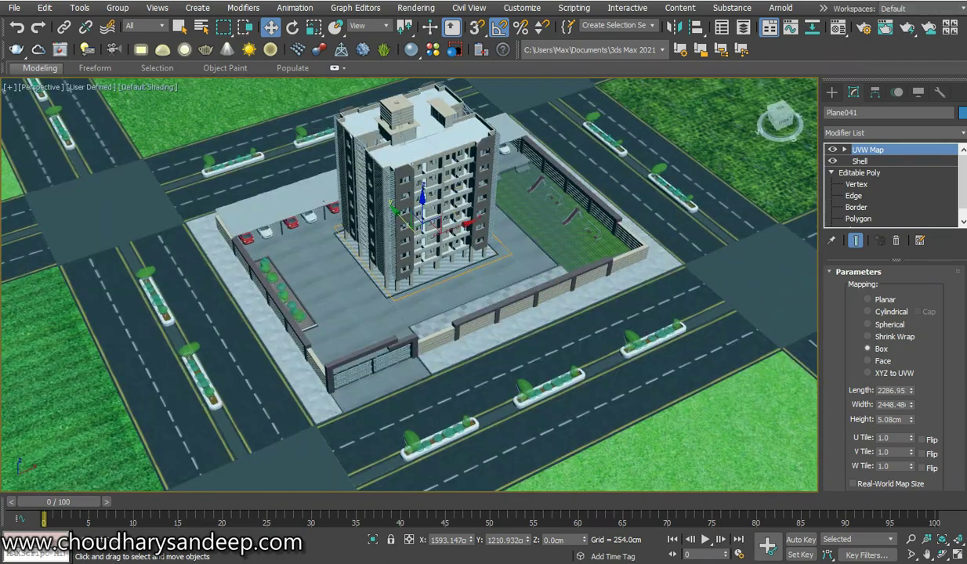